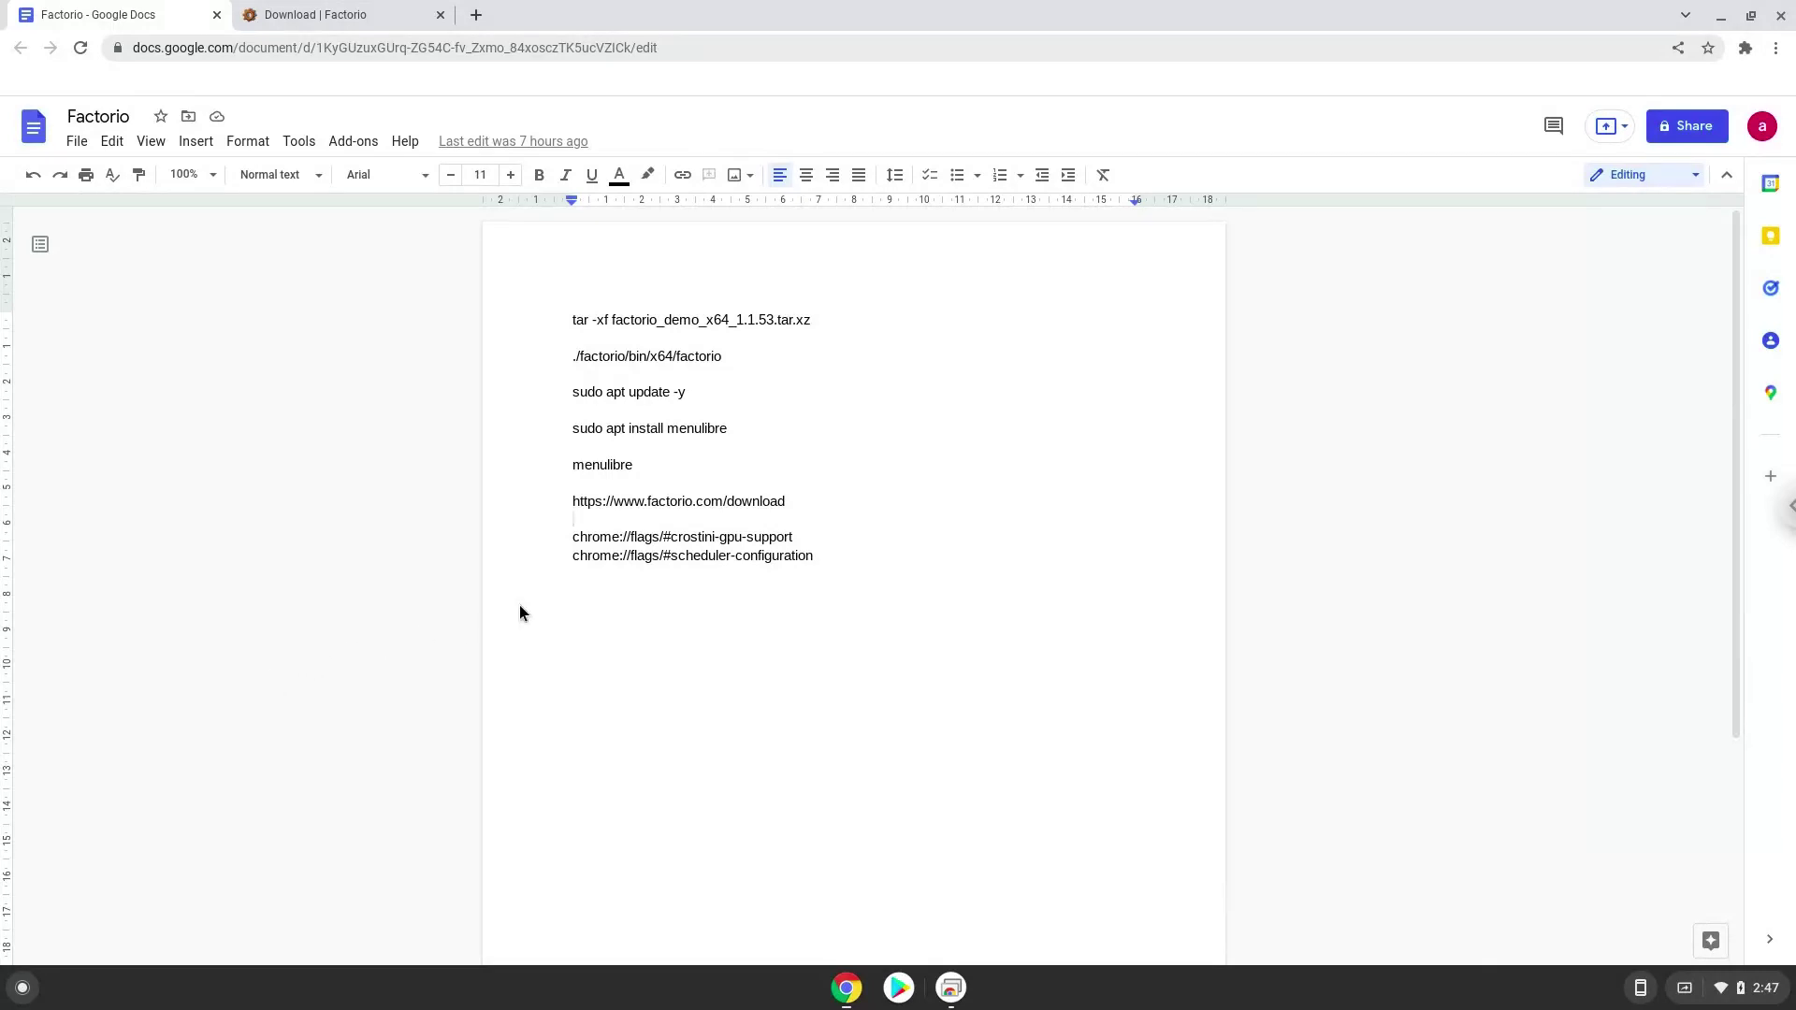
Step: Copy the chrome://flags/#crostini-gpu-support address line from the Factorio notes
{"action": "triple_click", "coordinate": [650, 541]}
{"action": "right_click", "coordinate": [650, 538]}
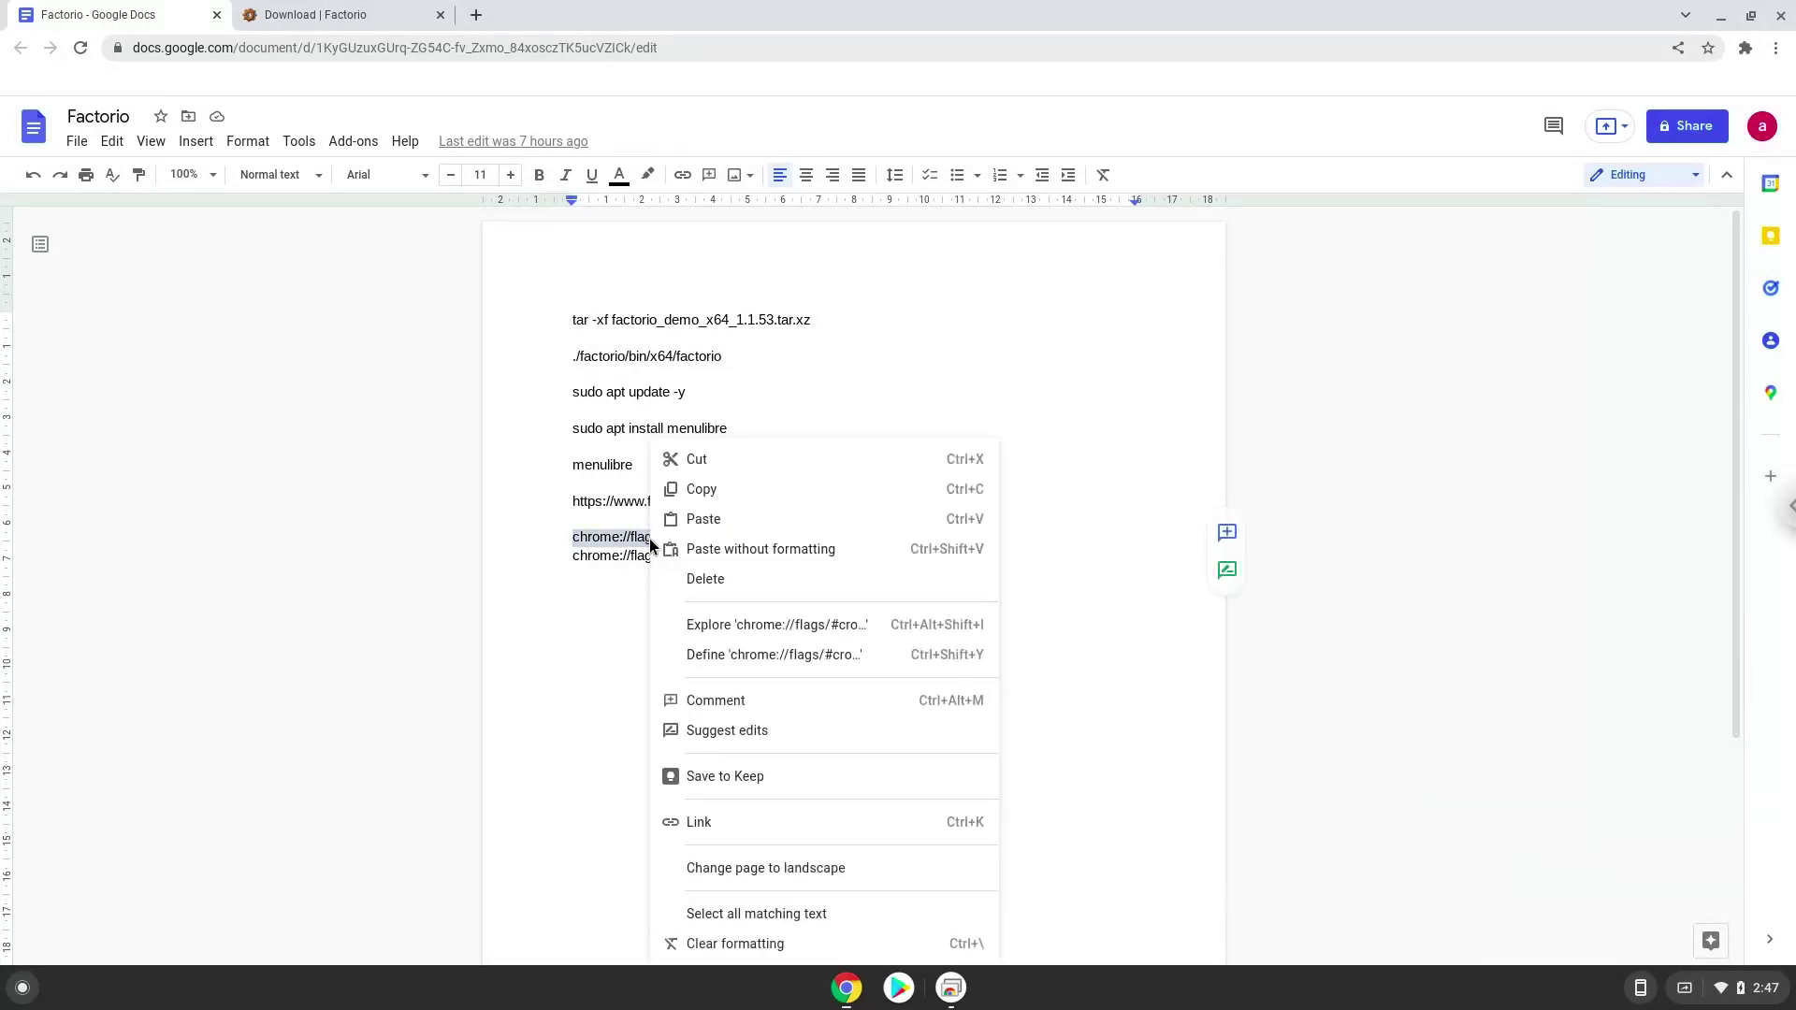
{"action": "left_click", "coordinate": [708, 490]}
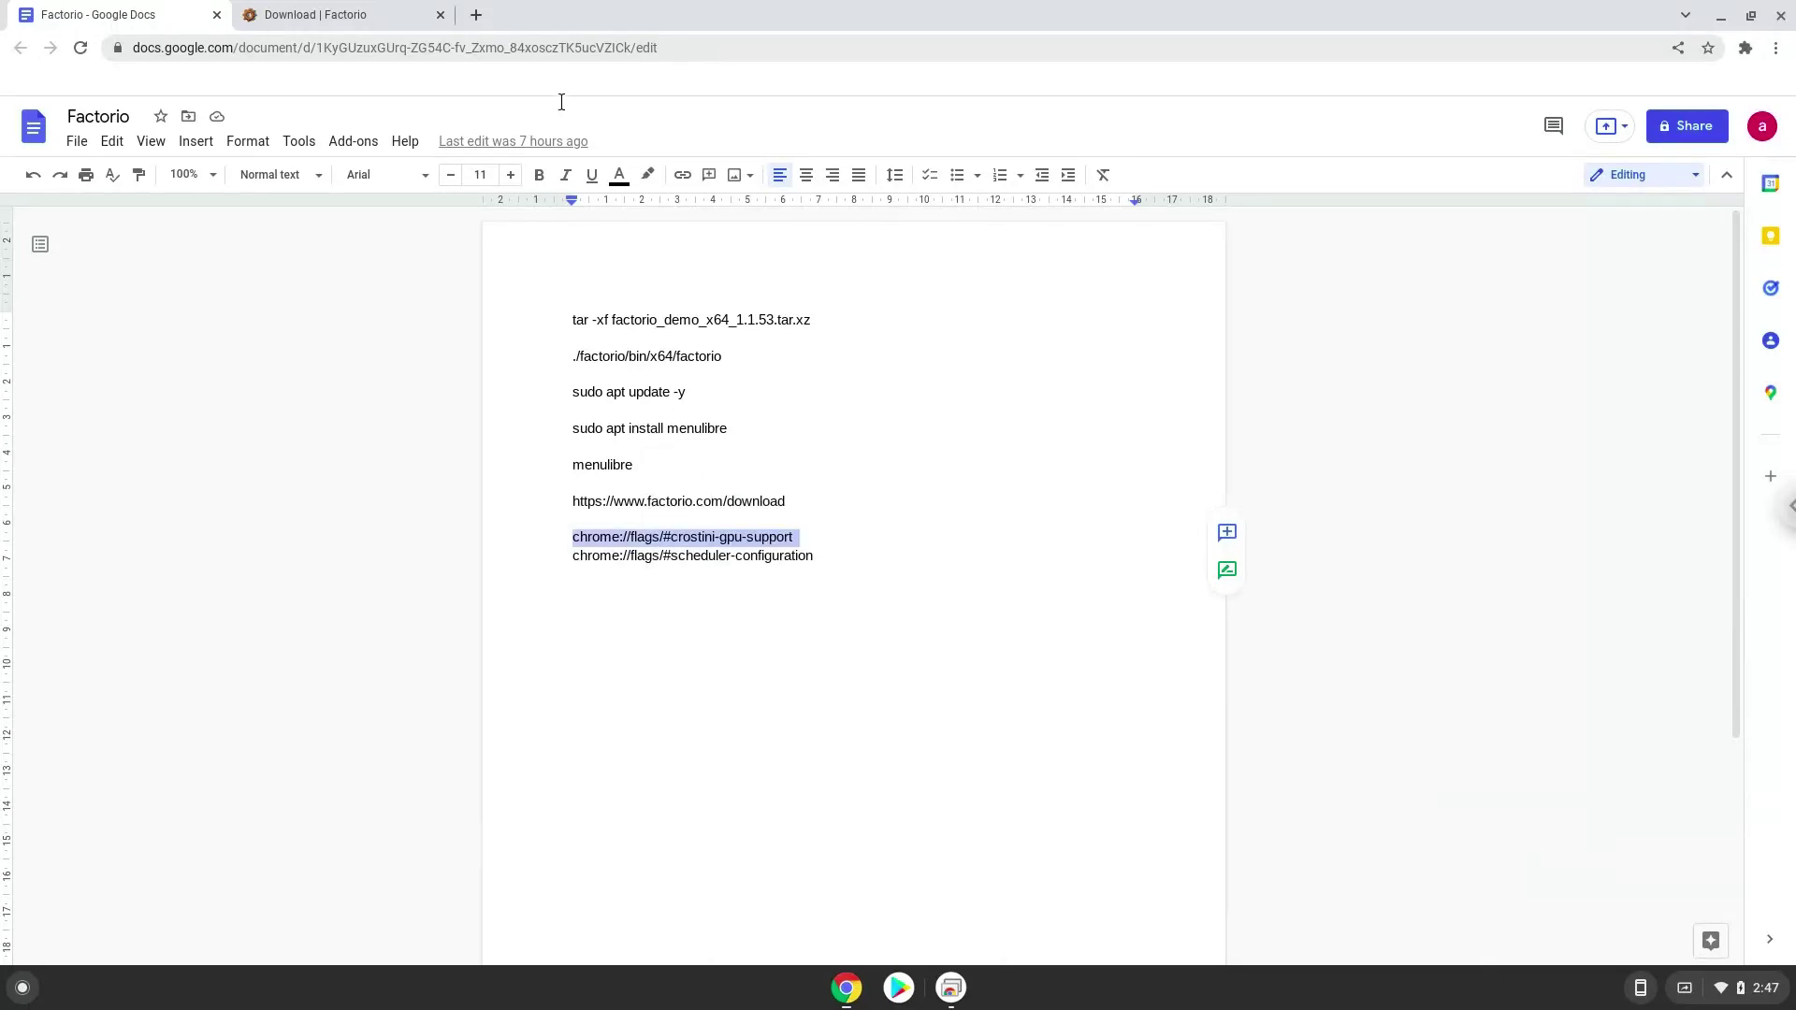
Step: Open the copied flag address in a new tab and set Crostini GPU Support to Enabled
{"action": "left_click", "coordinate": [486, 17]}
{"action": "right_click", "coordinate": [493, 41]}
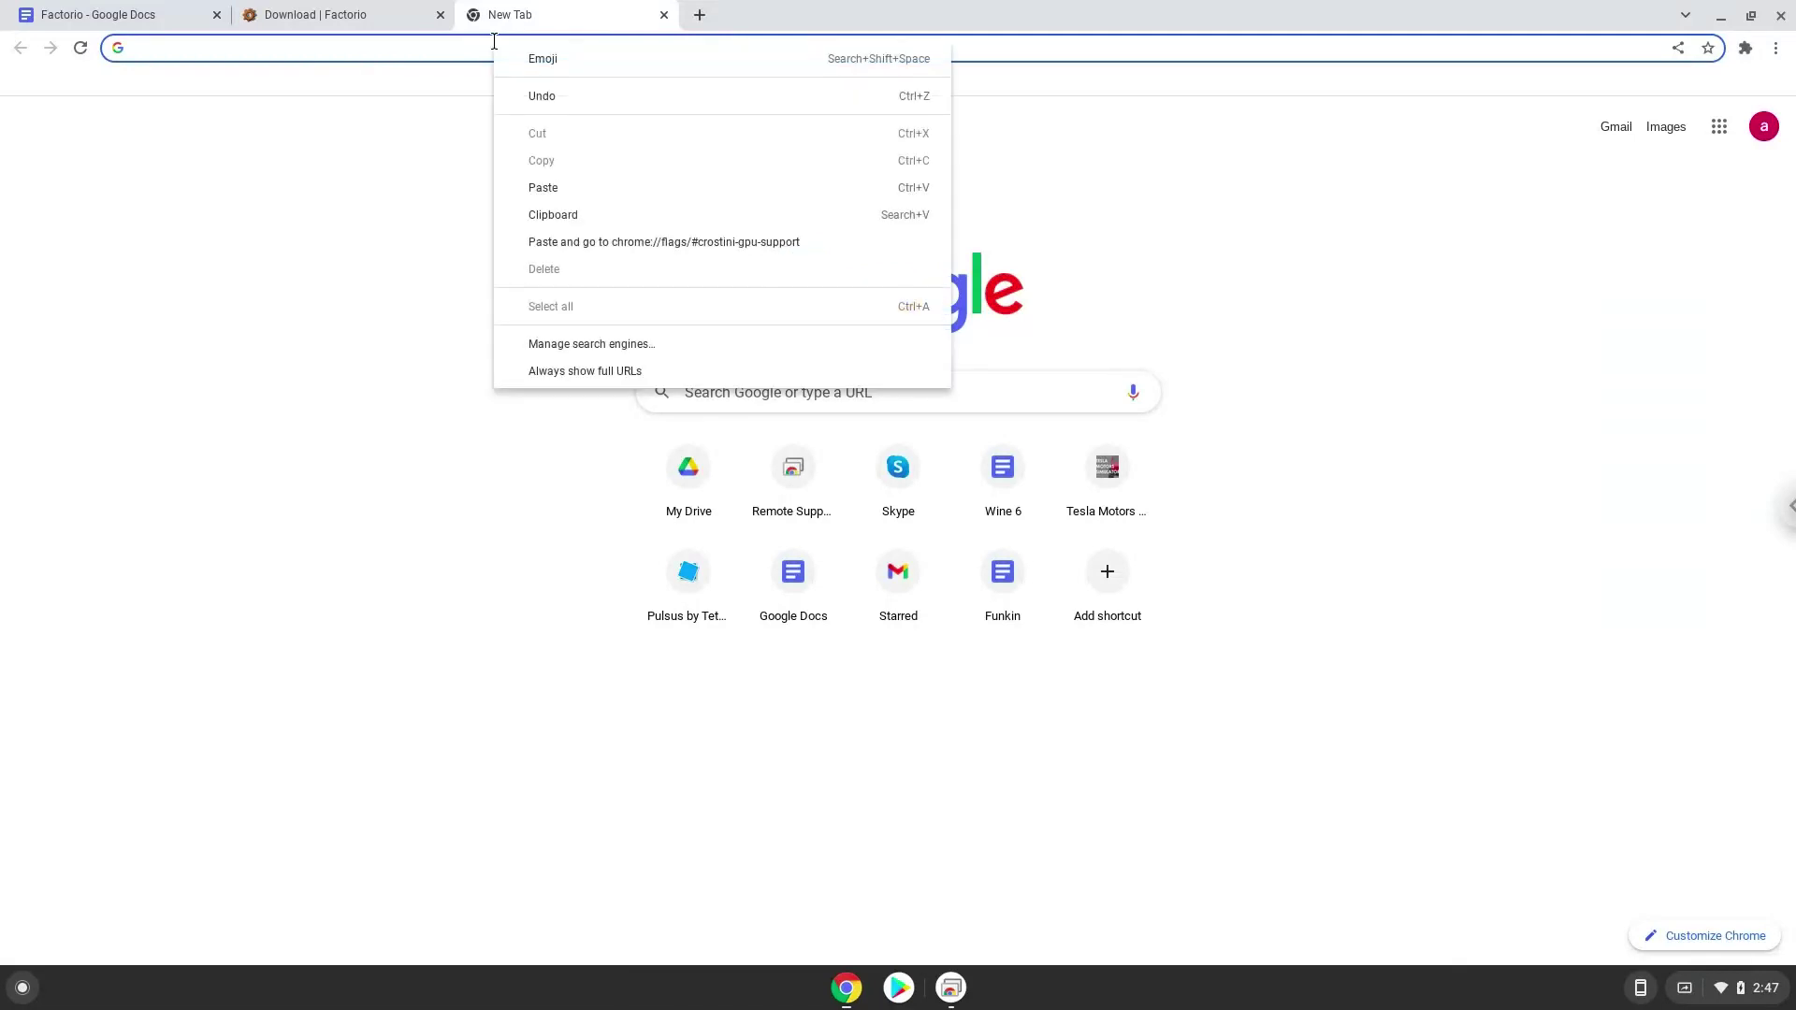
{"action": "left_click", "coordinate": [604, 243]}
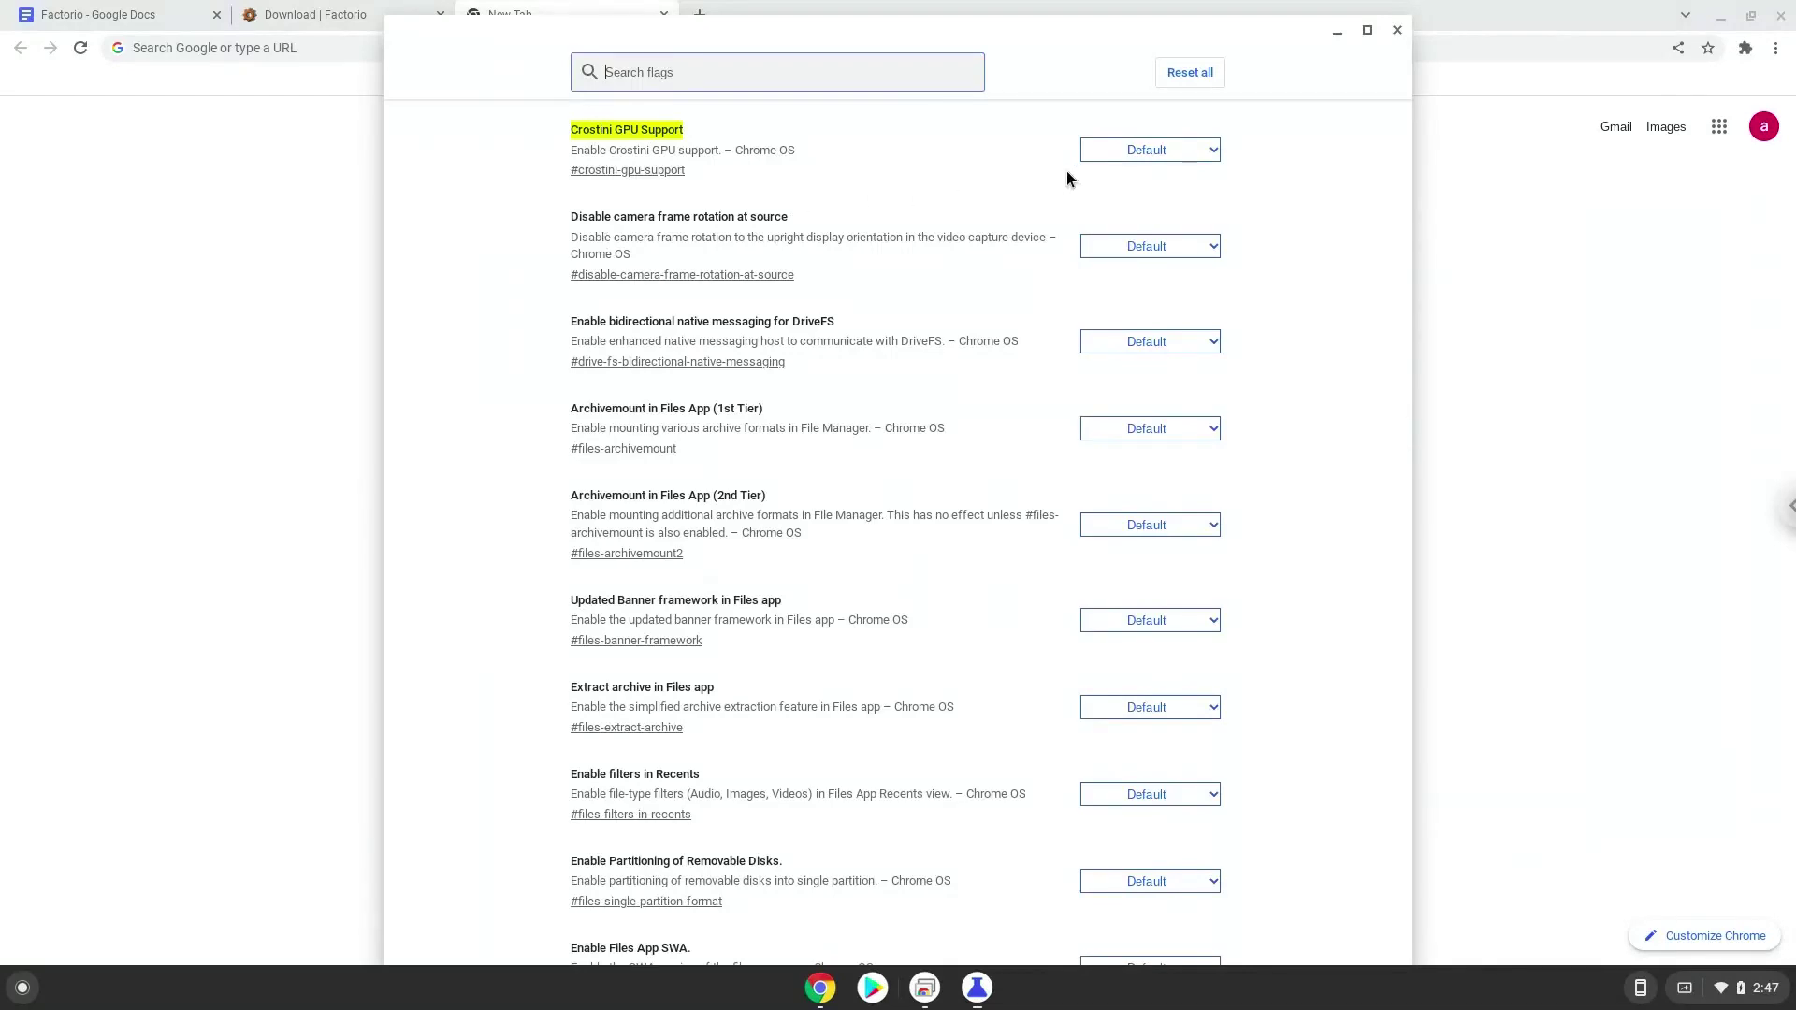
{"action": "left_click", "coordinate": [1102, 155]}
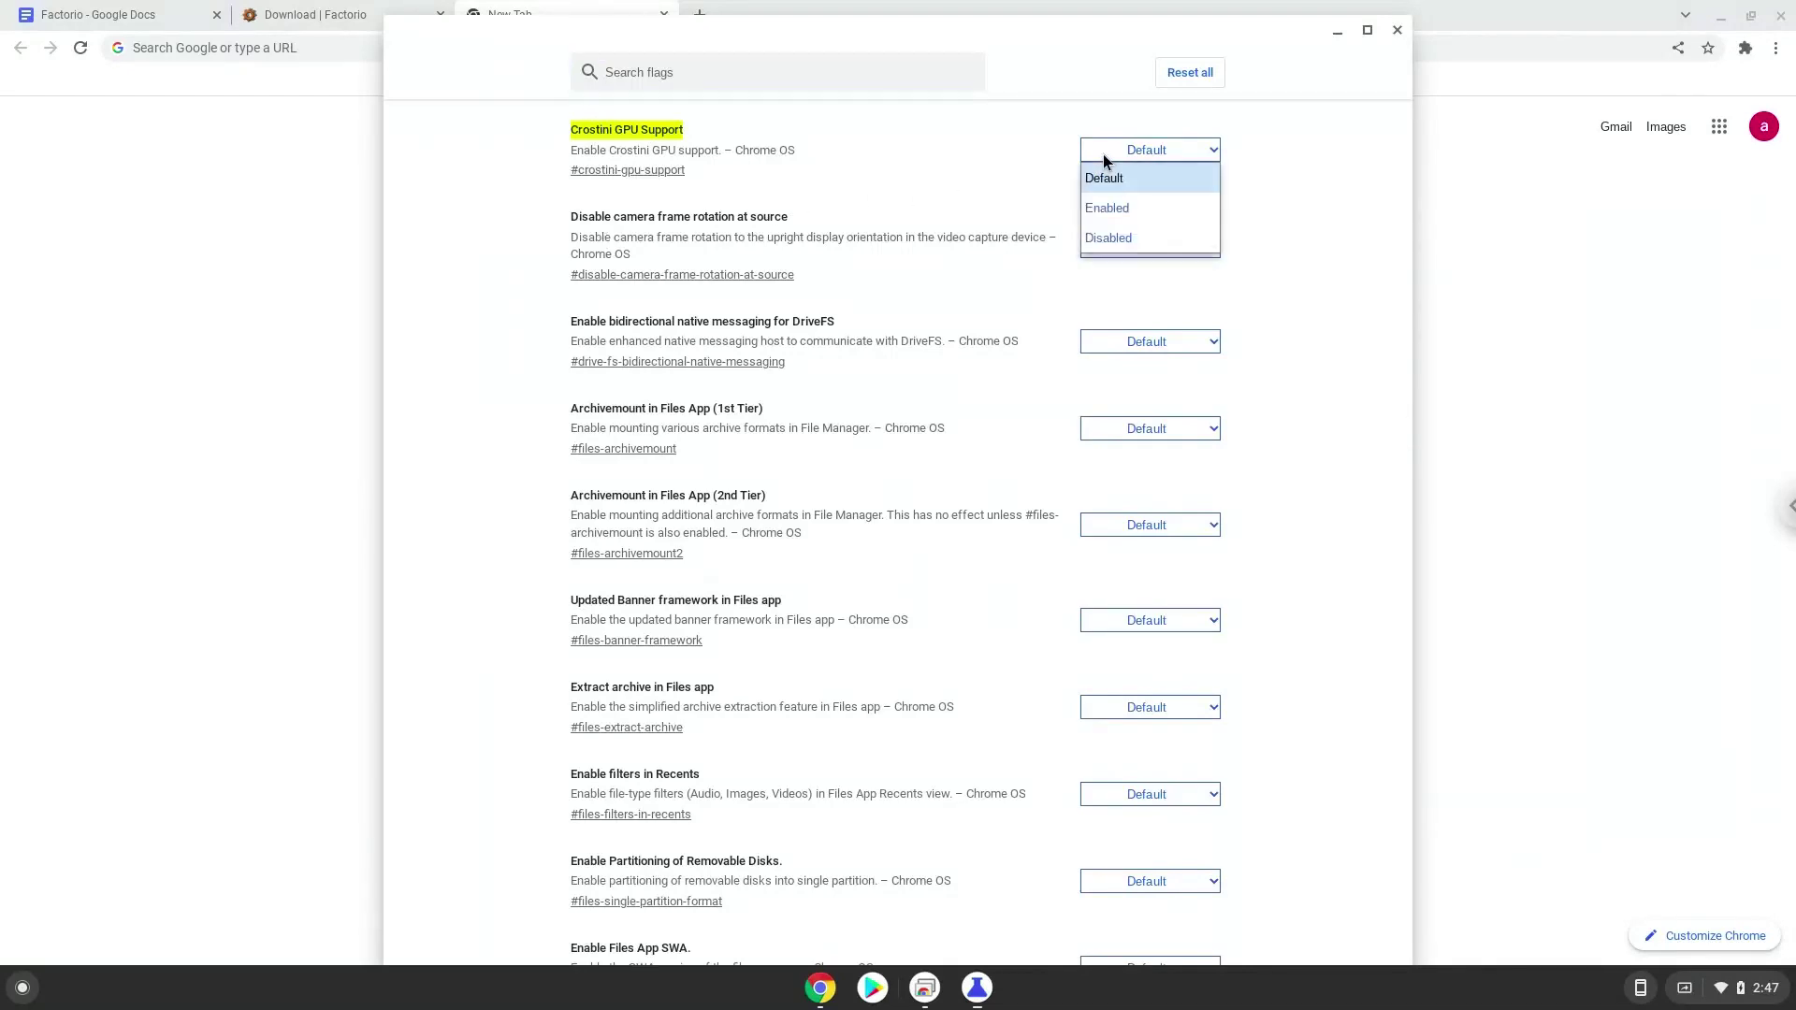
{"action": "left_click", "coordinate": [1104, 213]}
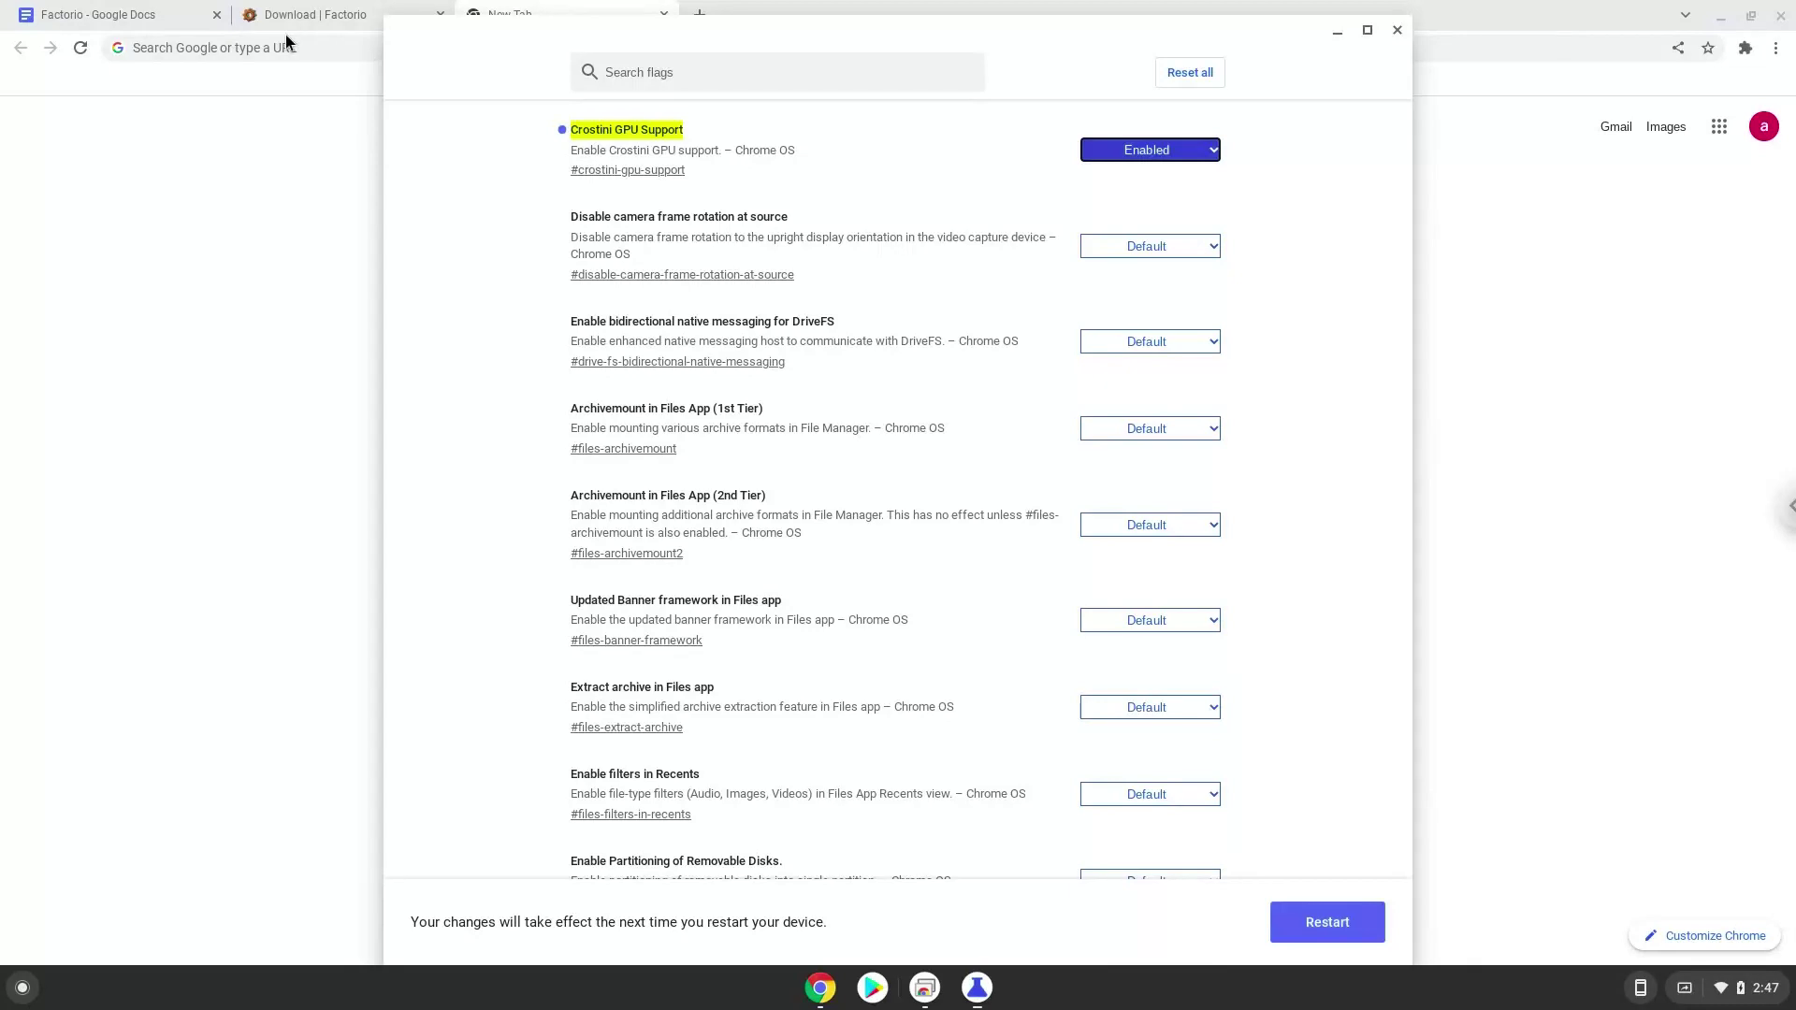
Step: Copy the scheduler-configuration flag address from the Factorio notes
{"action": "left_click", "coordinate": [140, 18]}
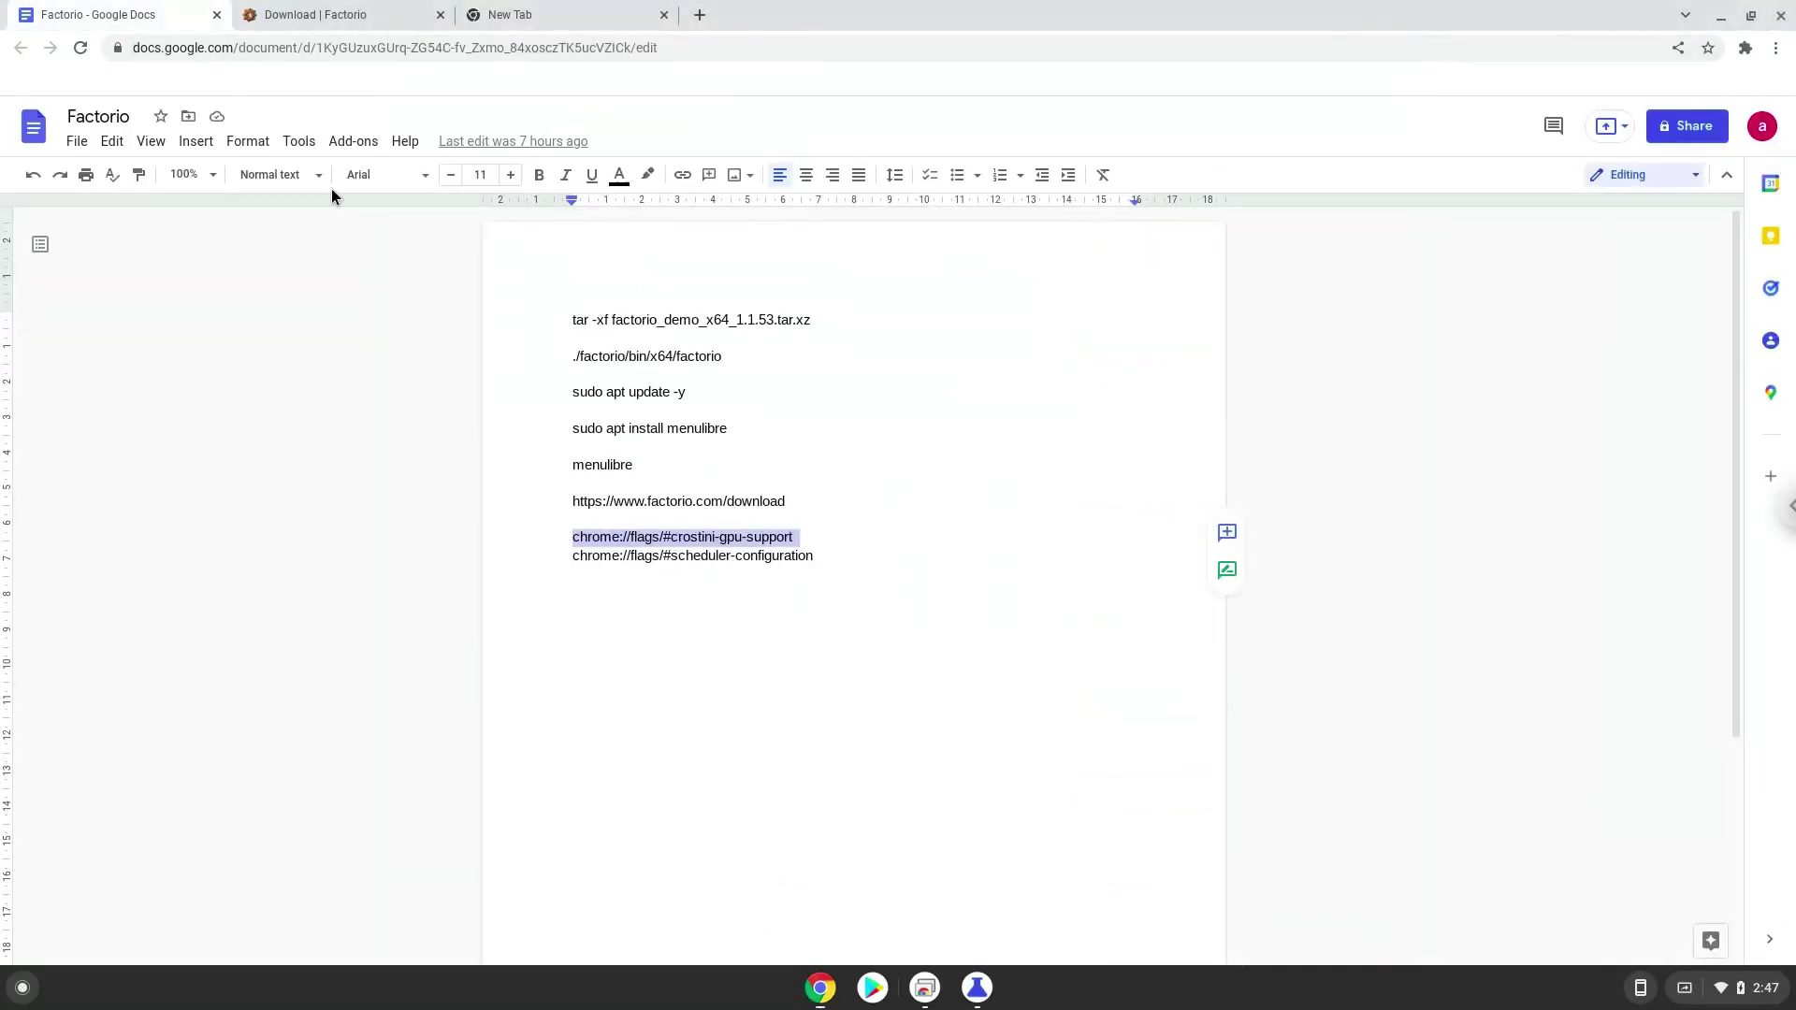
{"action": "triple_click", "coordinate": [626, 557]}
{"action": "right_click", "coordinate": [626, 555]}
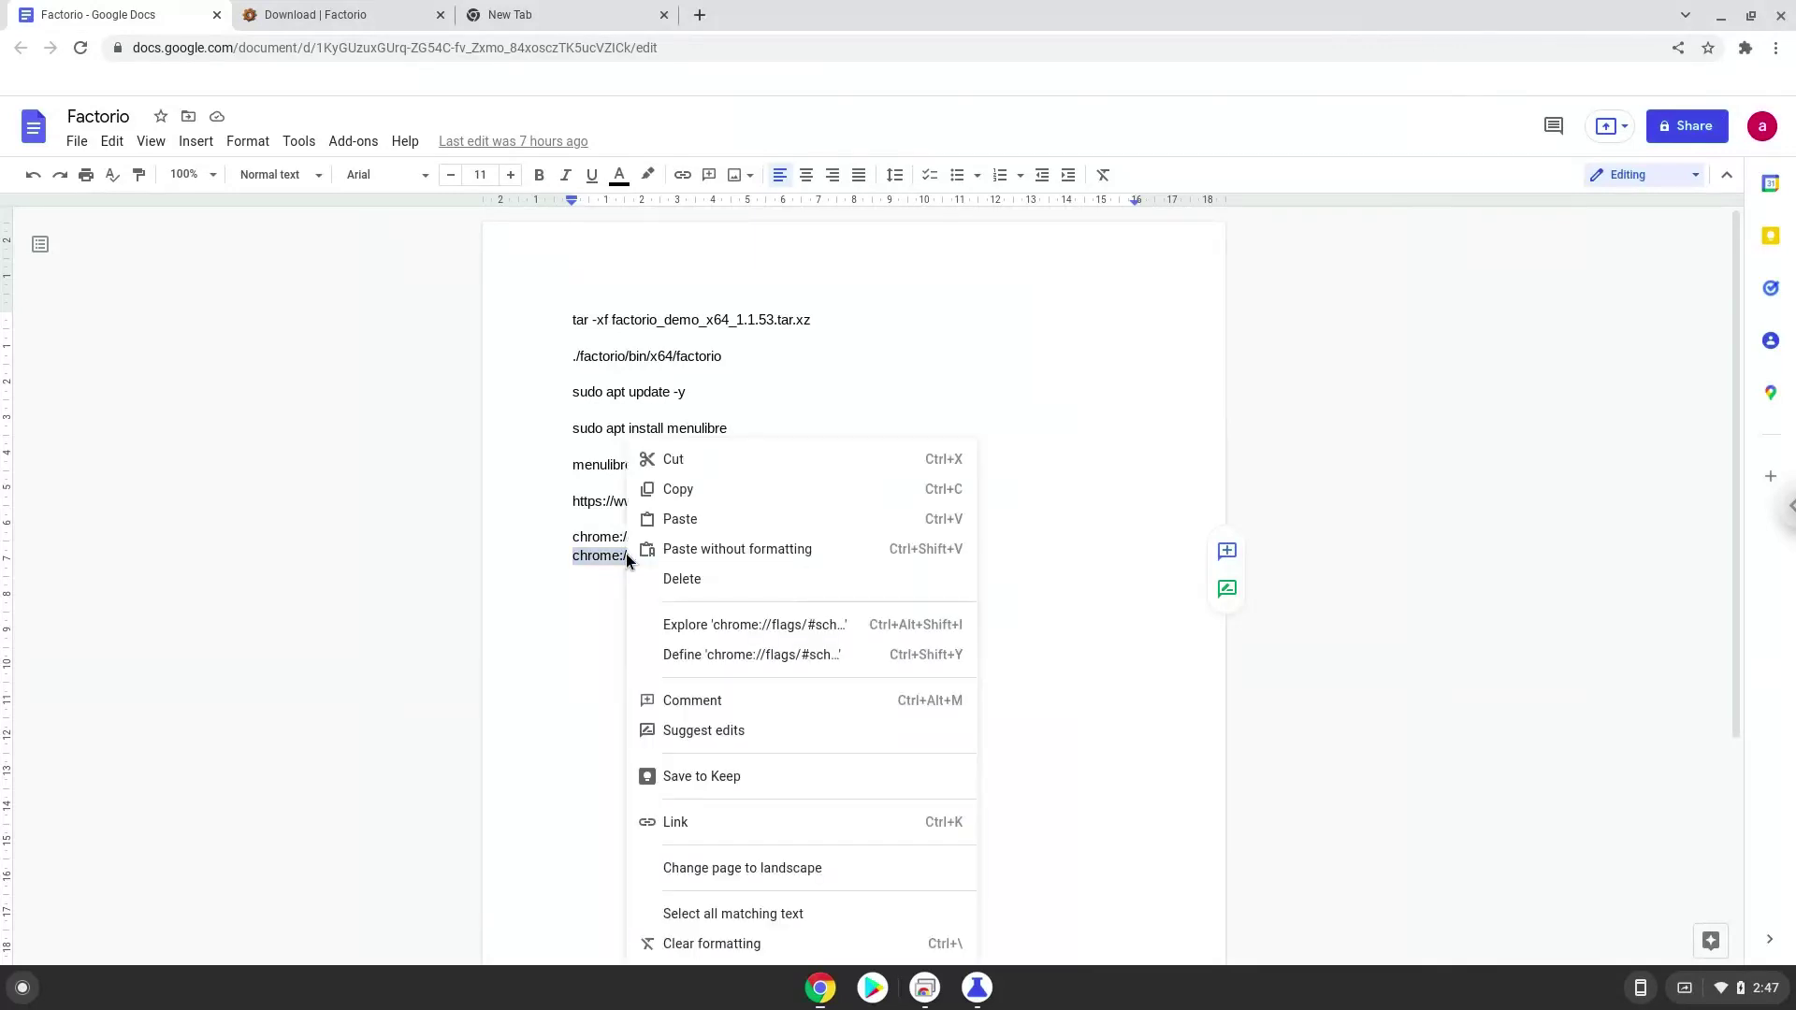
{"action": "left_click", "coordinate": [698, 491]}
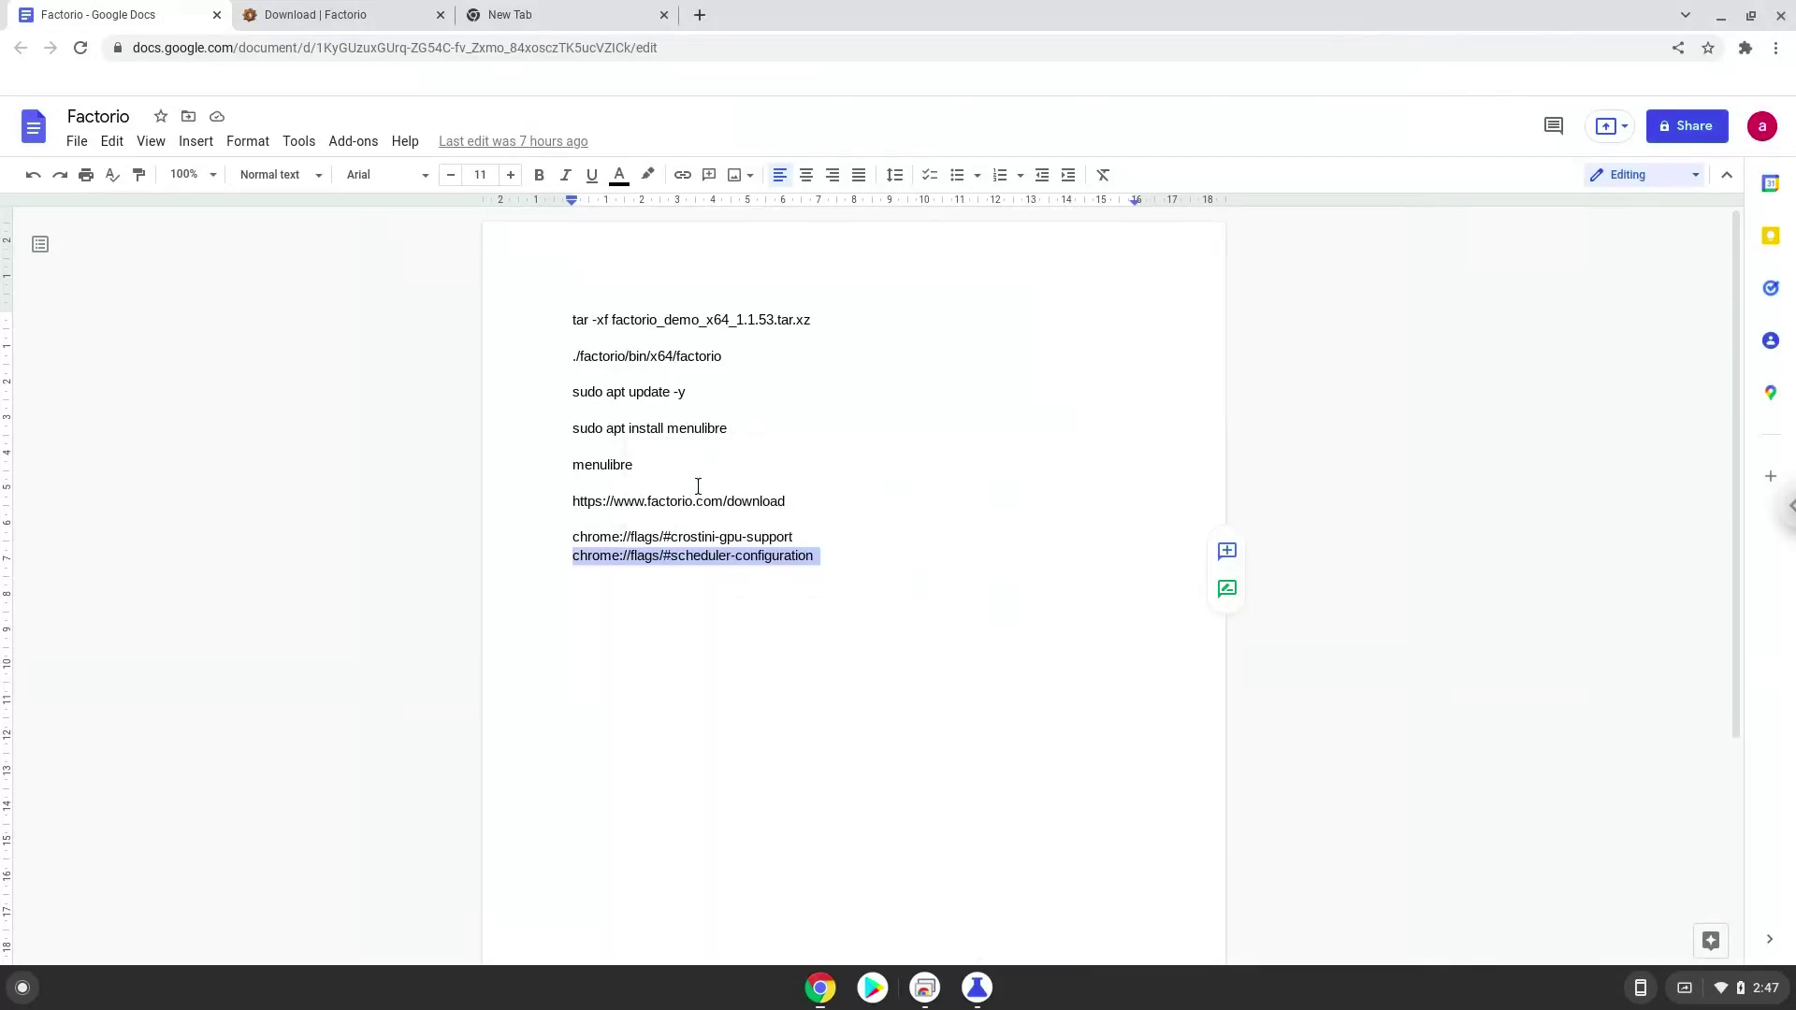
Step: Set Scheduler Configuration to Enables Hyper-Threading and restart Chrome
{"action": "left_click", "coordinate": [518, 16]}
{"action": "right_click", "coordinate": [527, 49]}
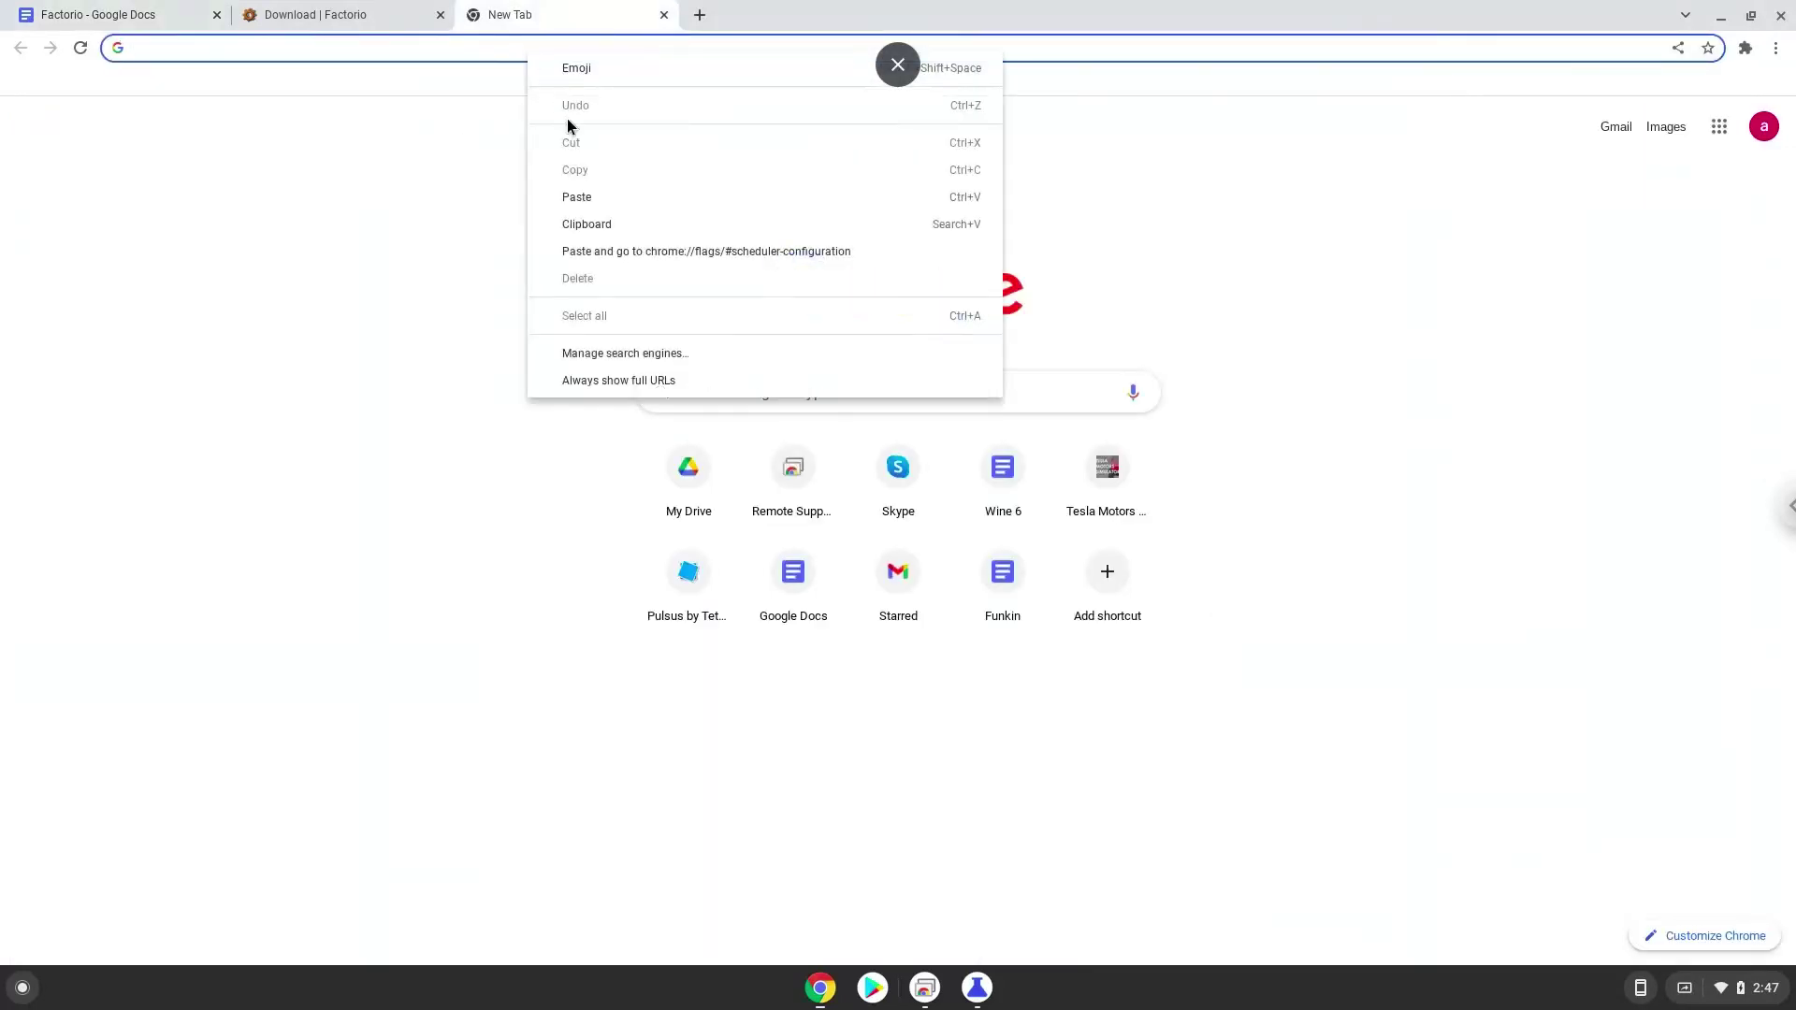
{"action": "left_click", "coordinate": [621, 251]}
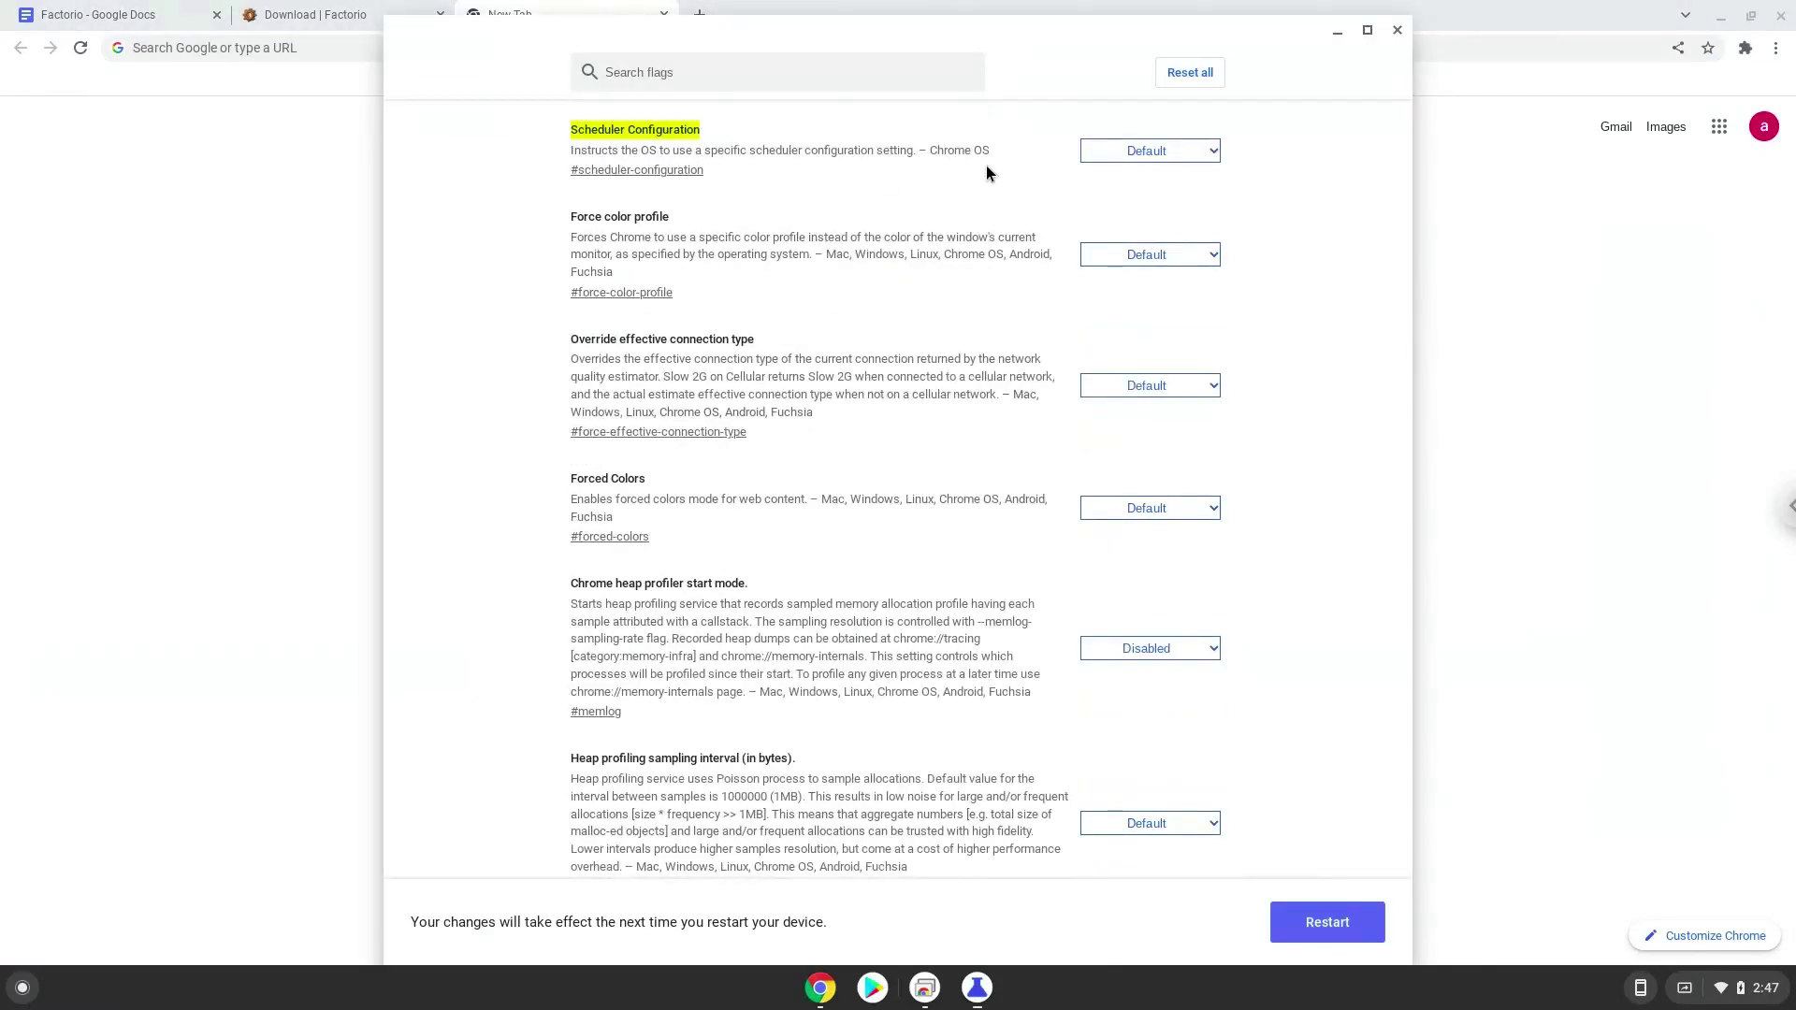
{"action": "left_click", "coordinate": [1105, 157]}
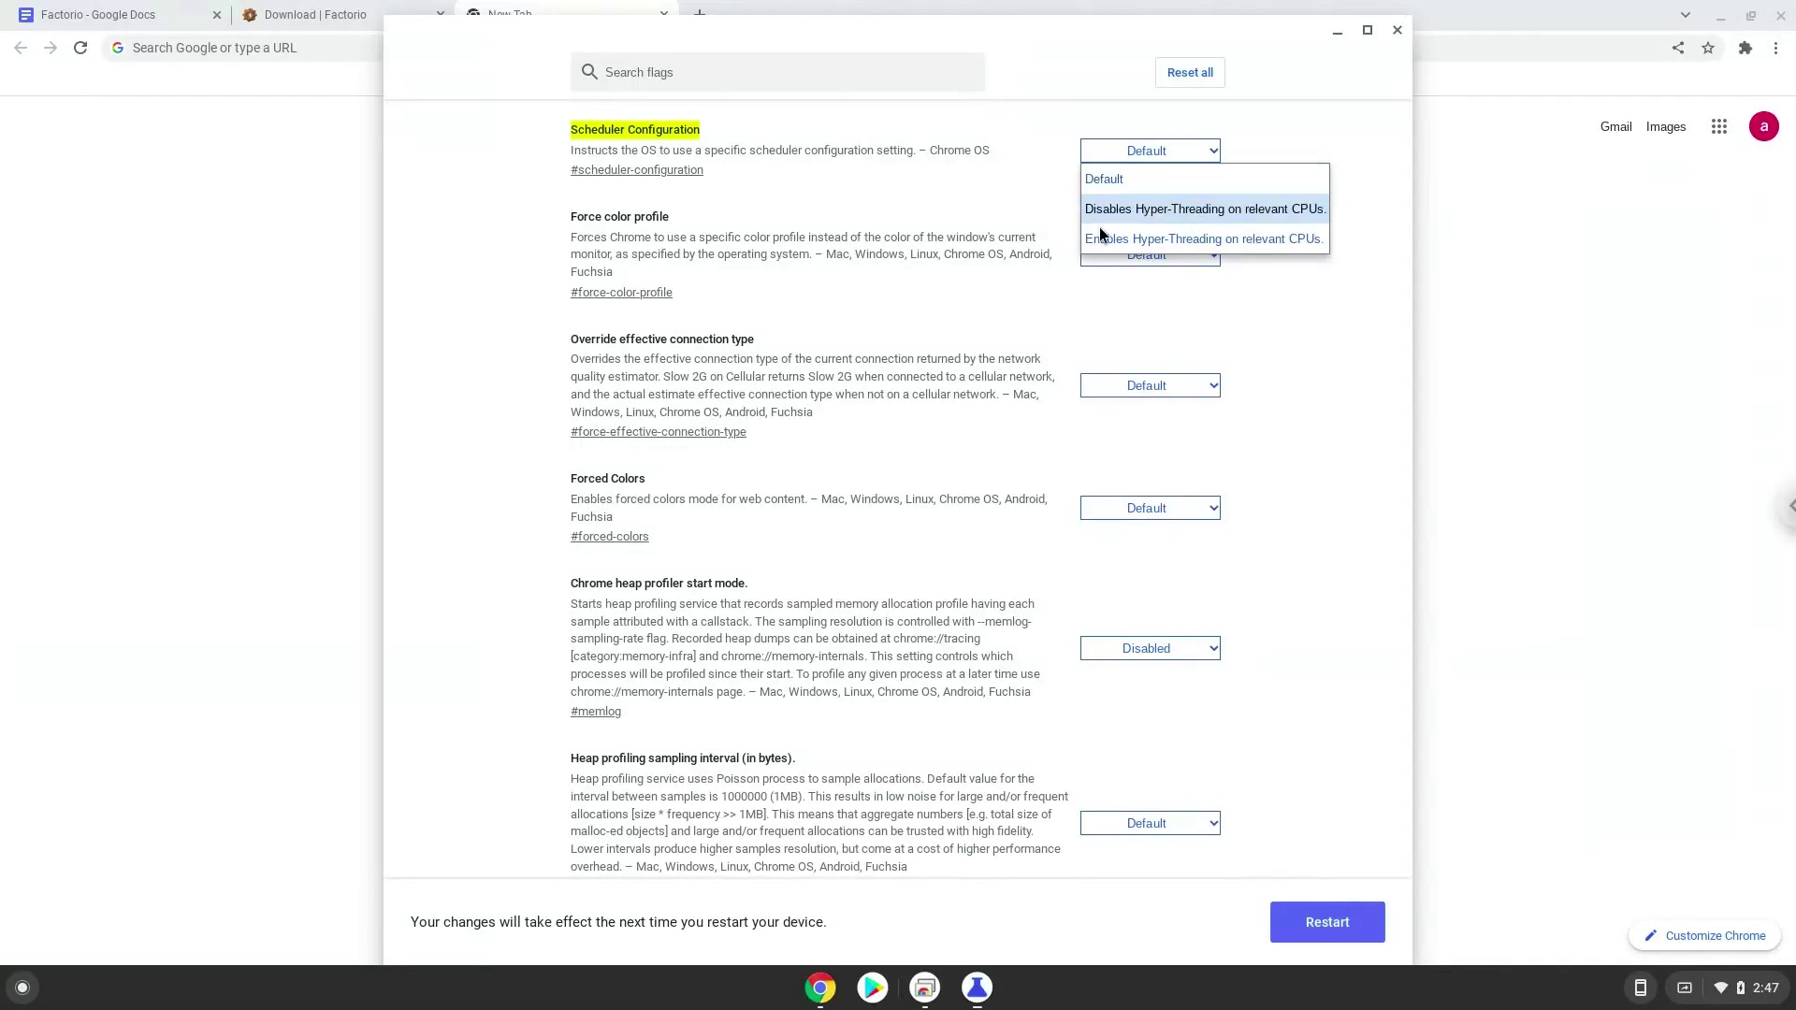
{"action": "left_click", "coordinate": [1102, 237]}
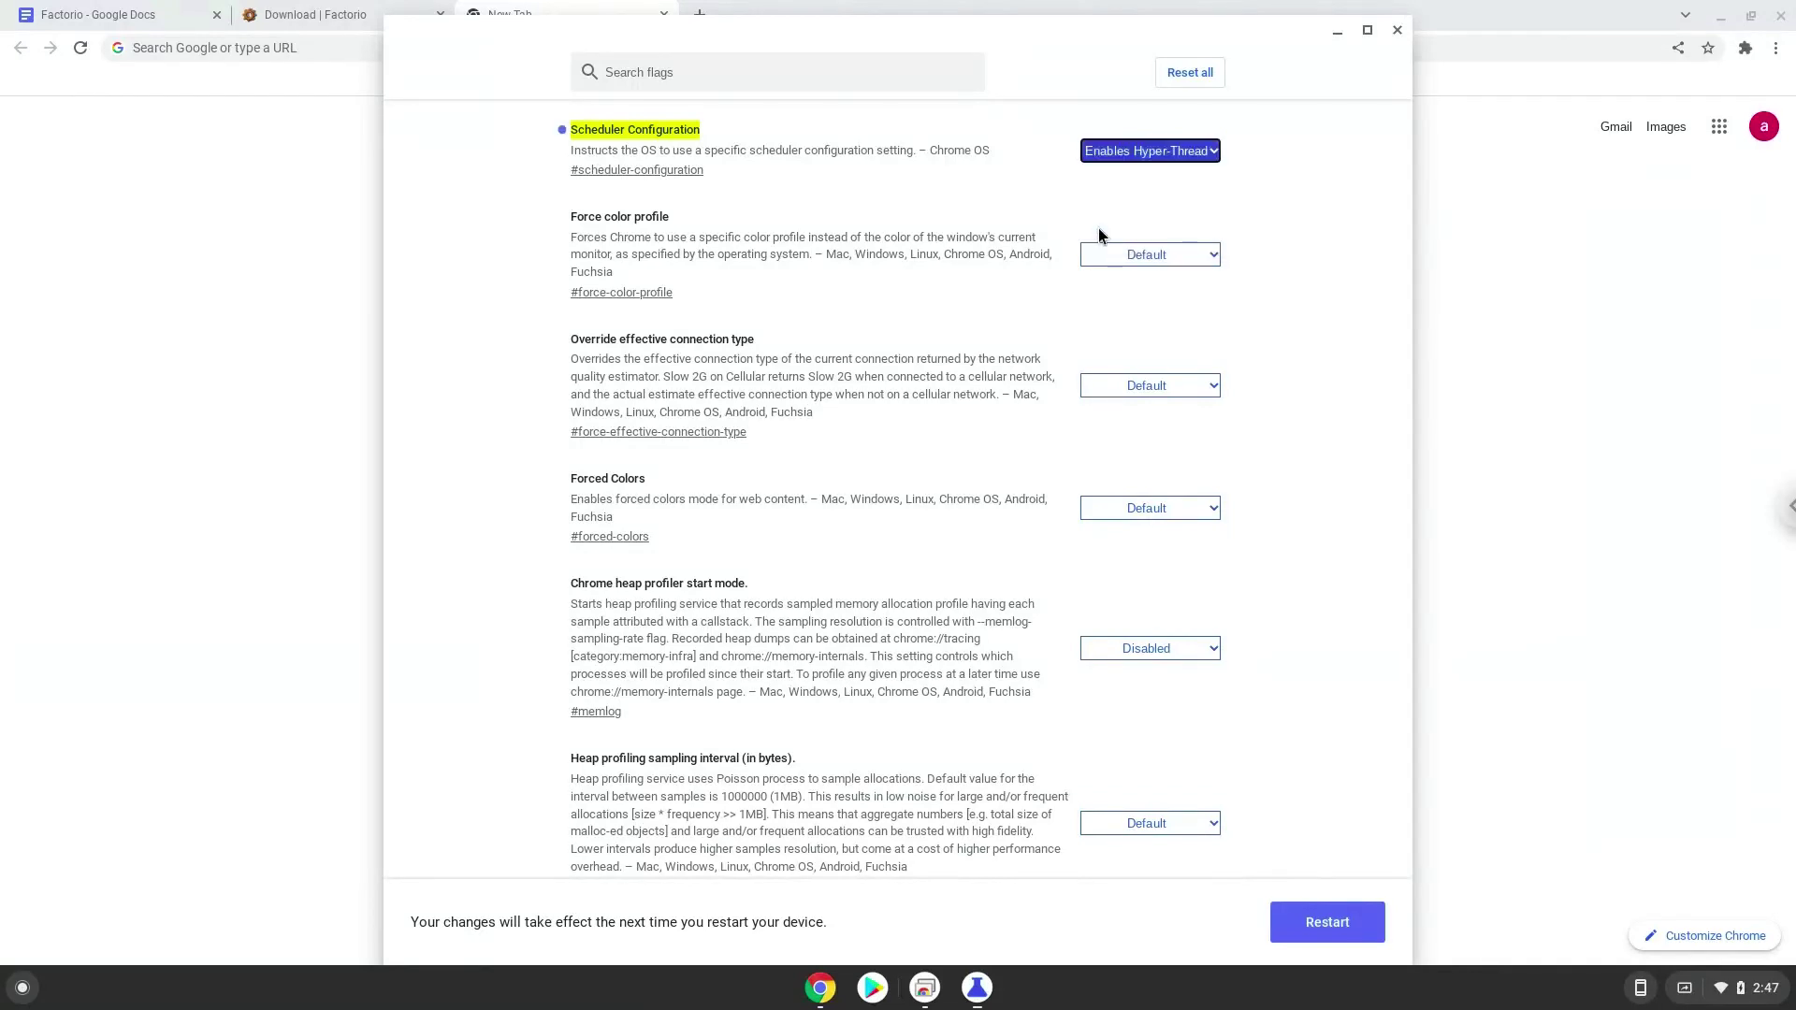
{"action": "left_click", "coordinate": [1328, 927]}
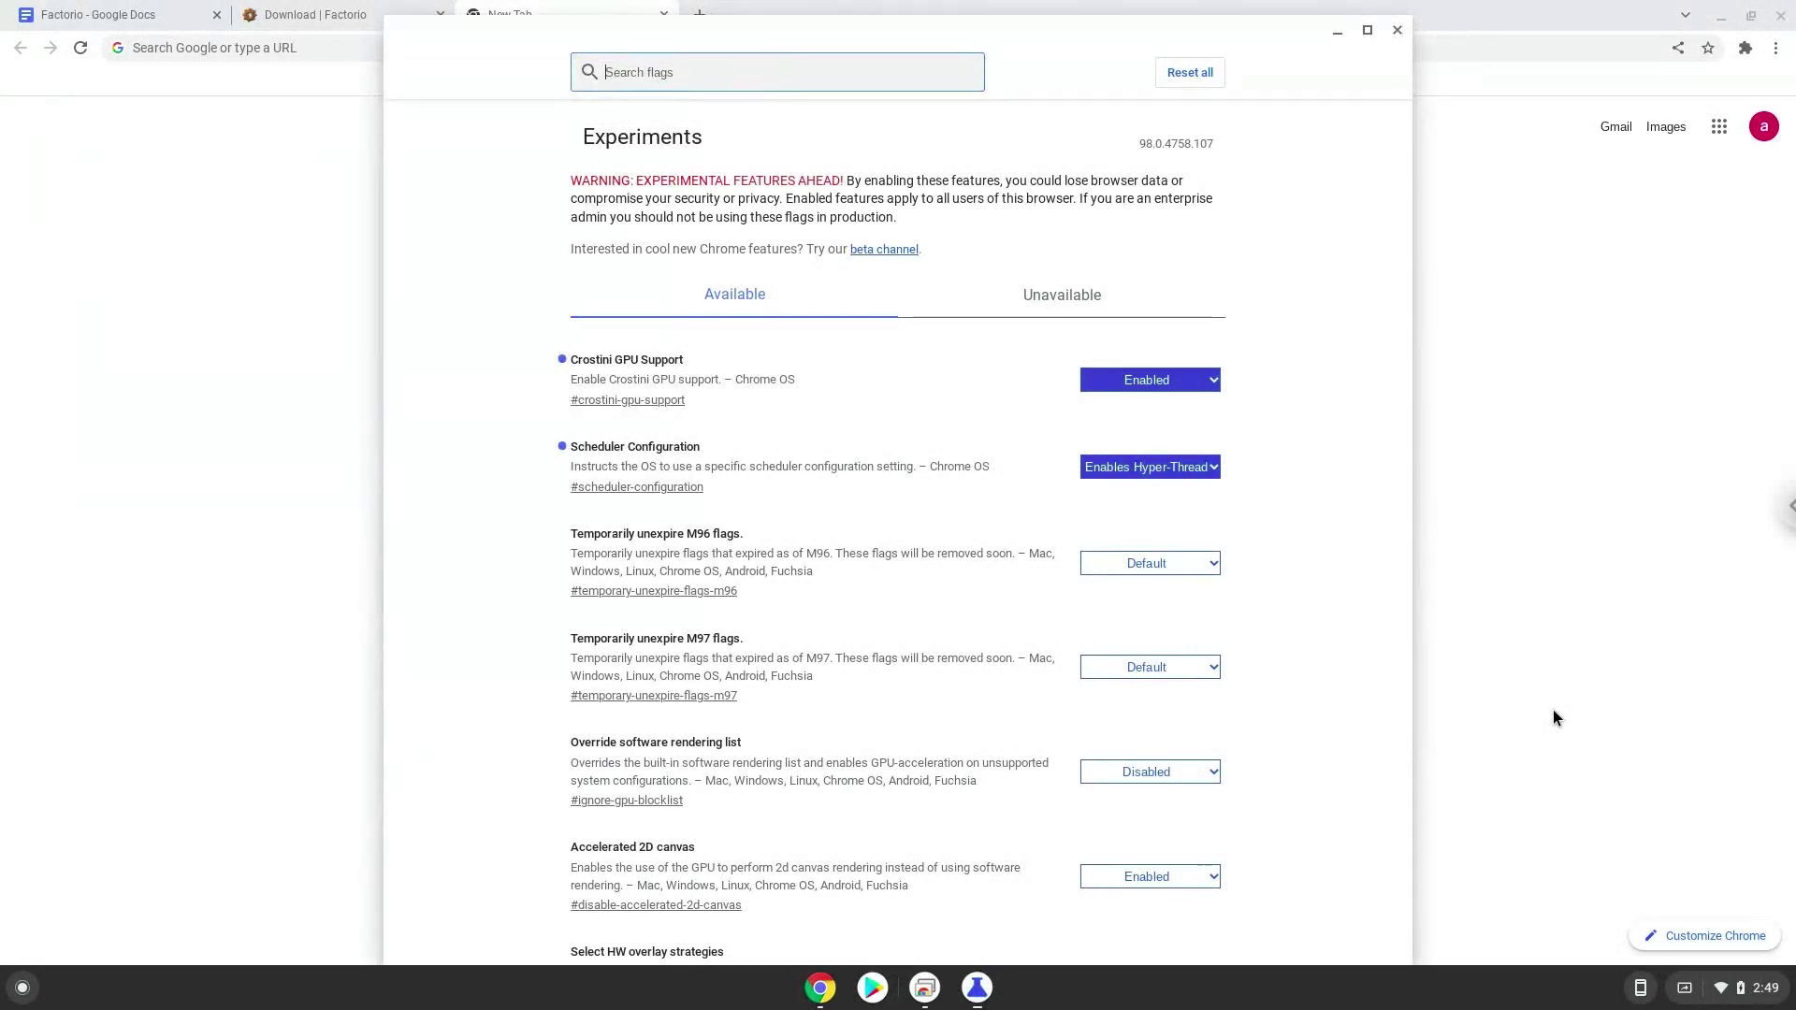
Step: Open ChromeOS Settings from quick settings and go to Advanced > Developers
{"action": "left_click", "coordinate": [1739, 991]}
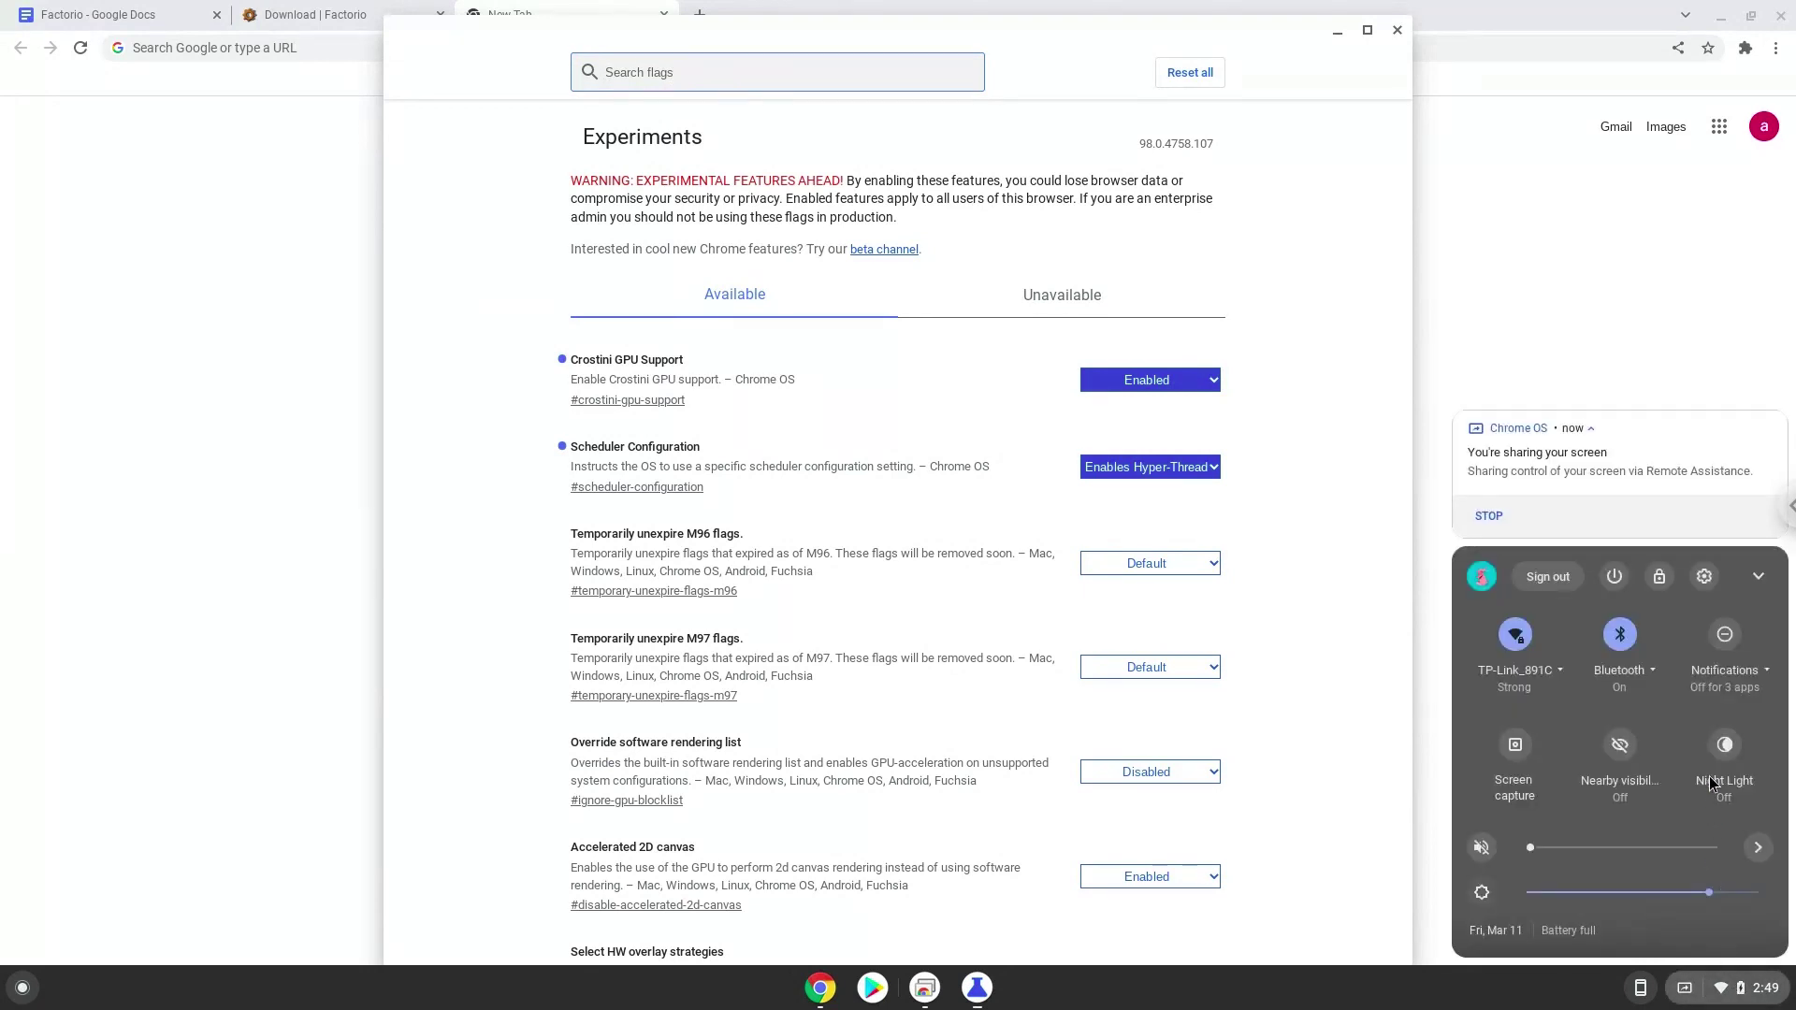
{"action": "left_click", "coordinate": [1703, 575]}
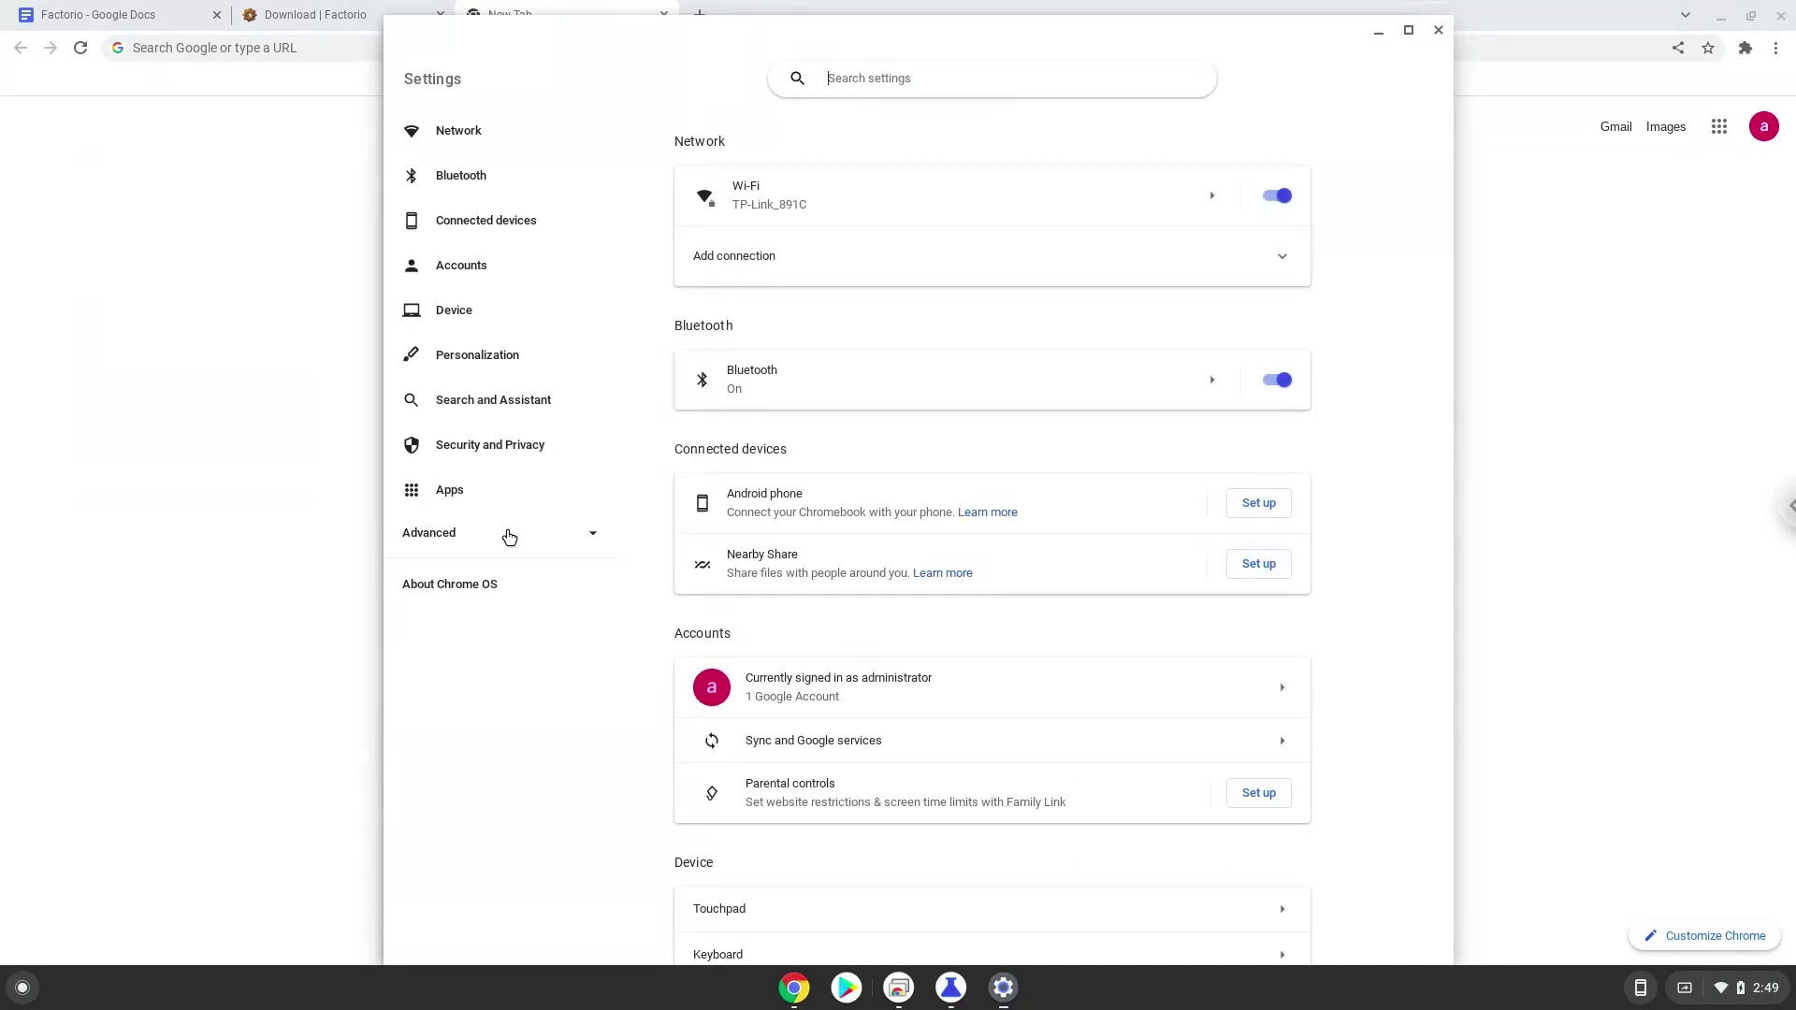
{"action": "left_click", "coordinate": [510, 538]}
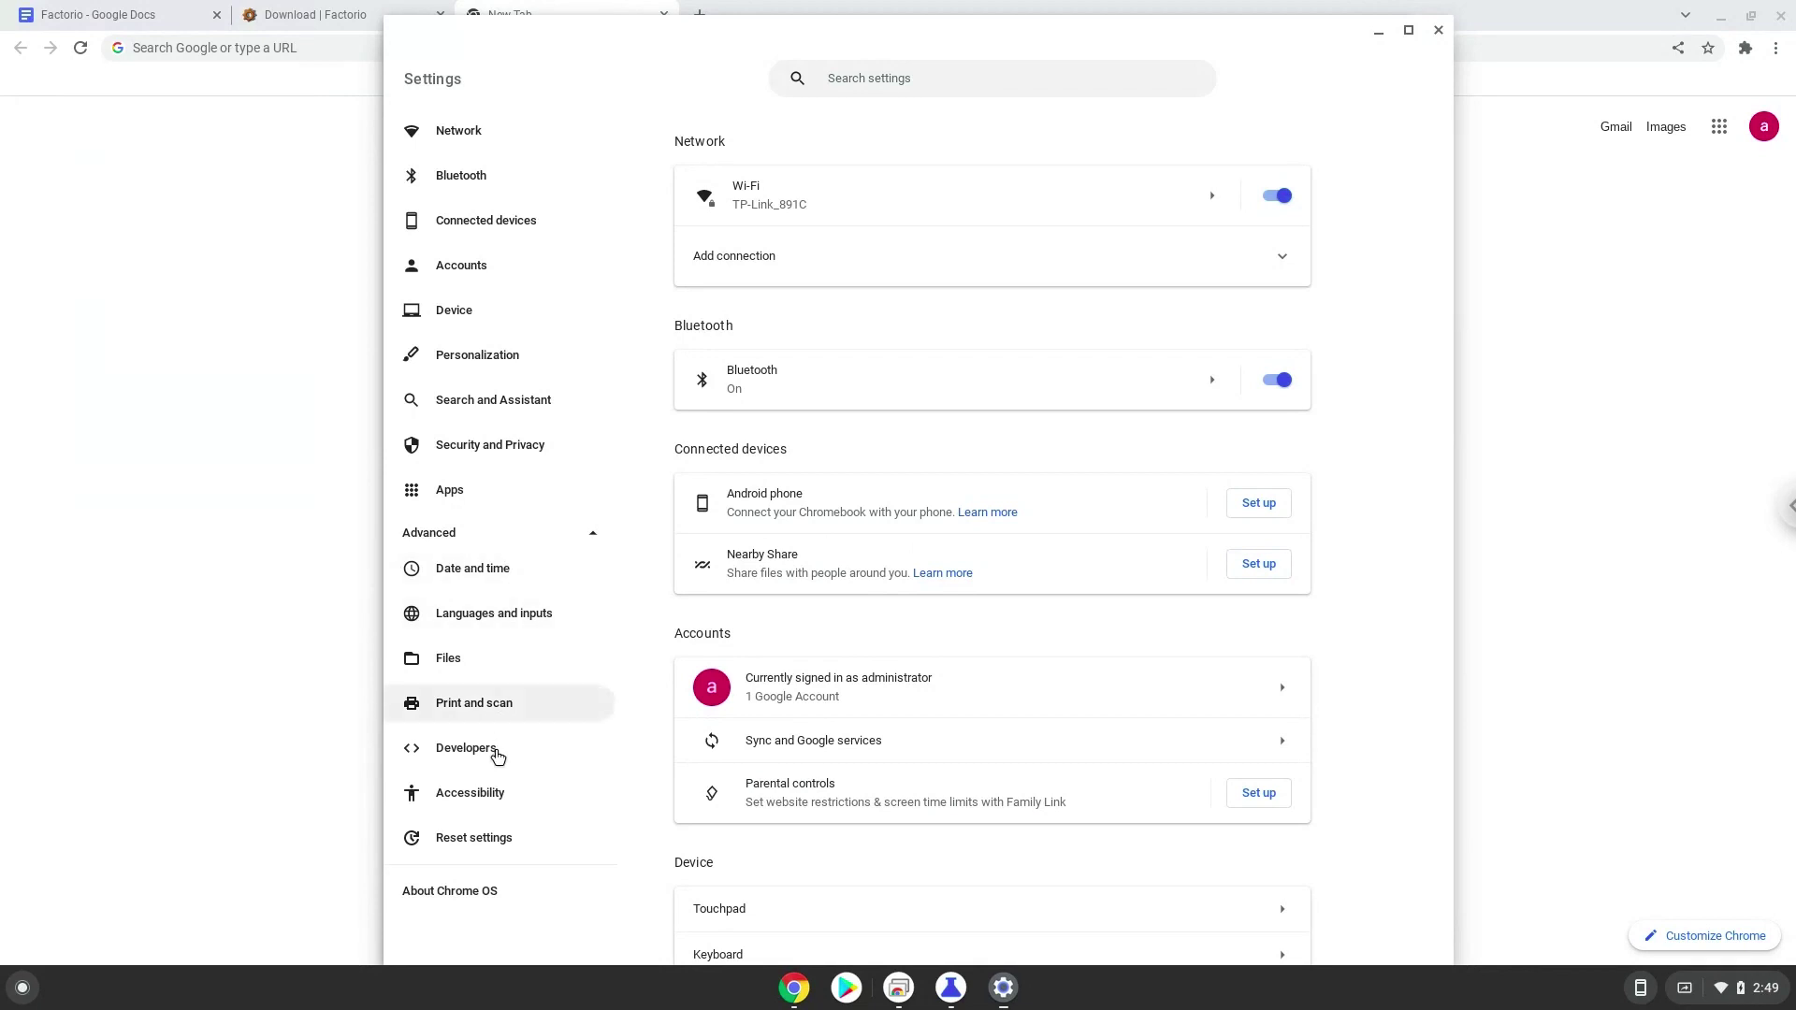
{"action": "left_click", "coordinate": [494, 759]}
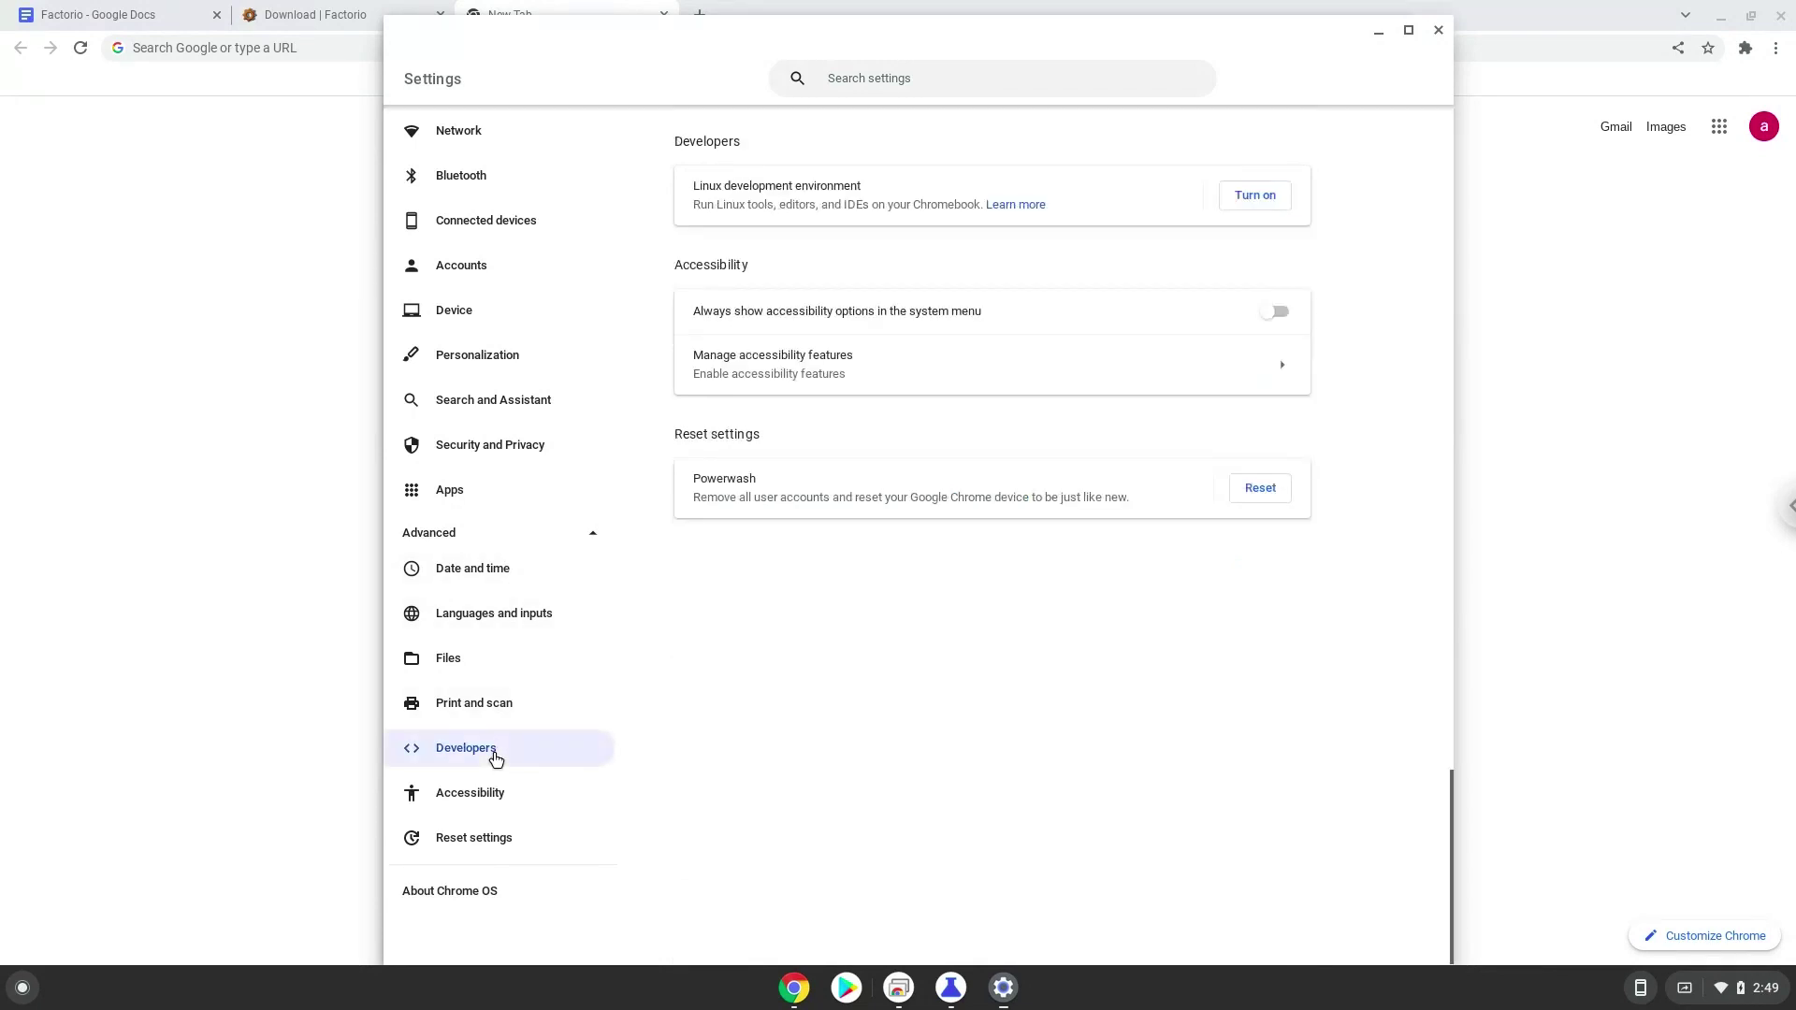
Step: Turn on the Linux development environment and start its installation
{"action": "left_click", "coordinate": [1270, 197]}
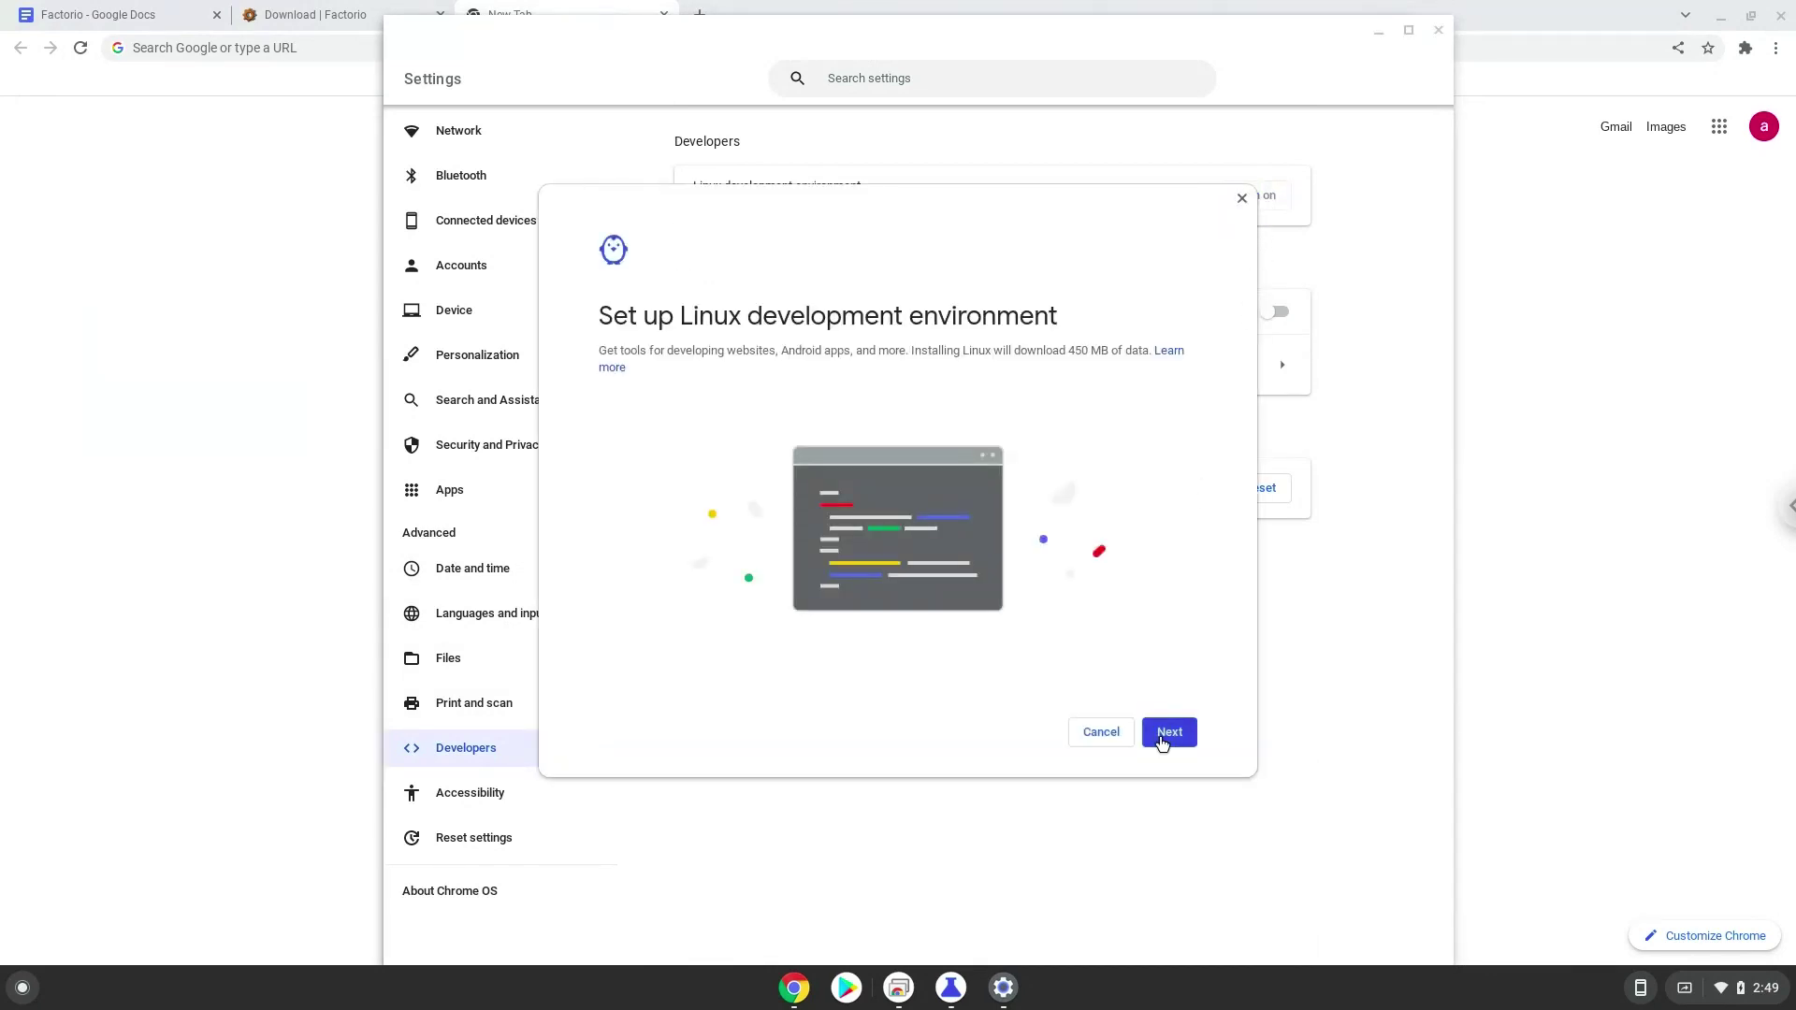
{"action": "left_click", "coordinate": [1163, 739]}
{"action": "left_click", "coordinate": [1163, 737]}
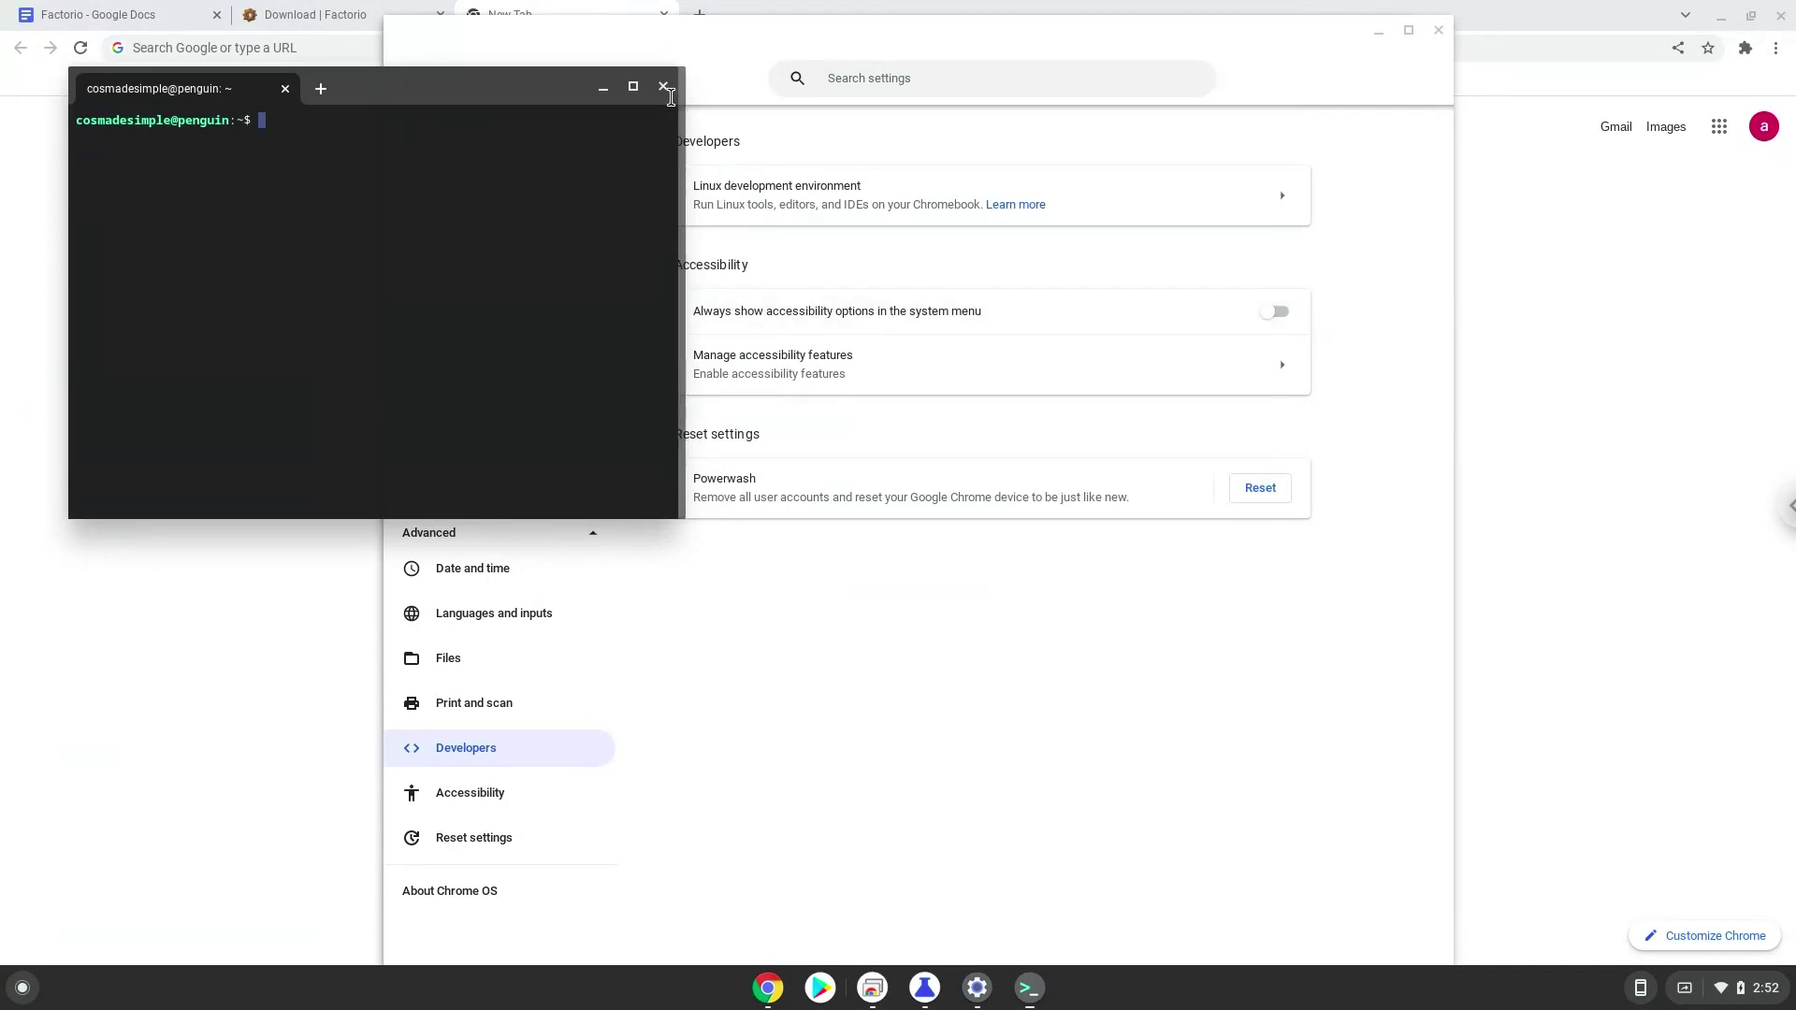
Step: Close Terminal, Settings and flags windows, then download the Factorio demo for Linux
{"action": "left_click", "coordinate": [663, 87]}
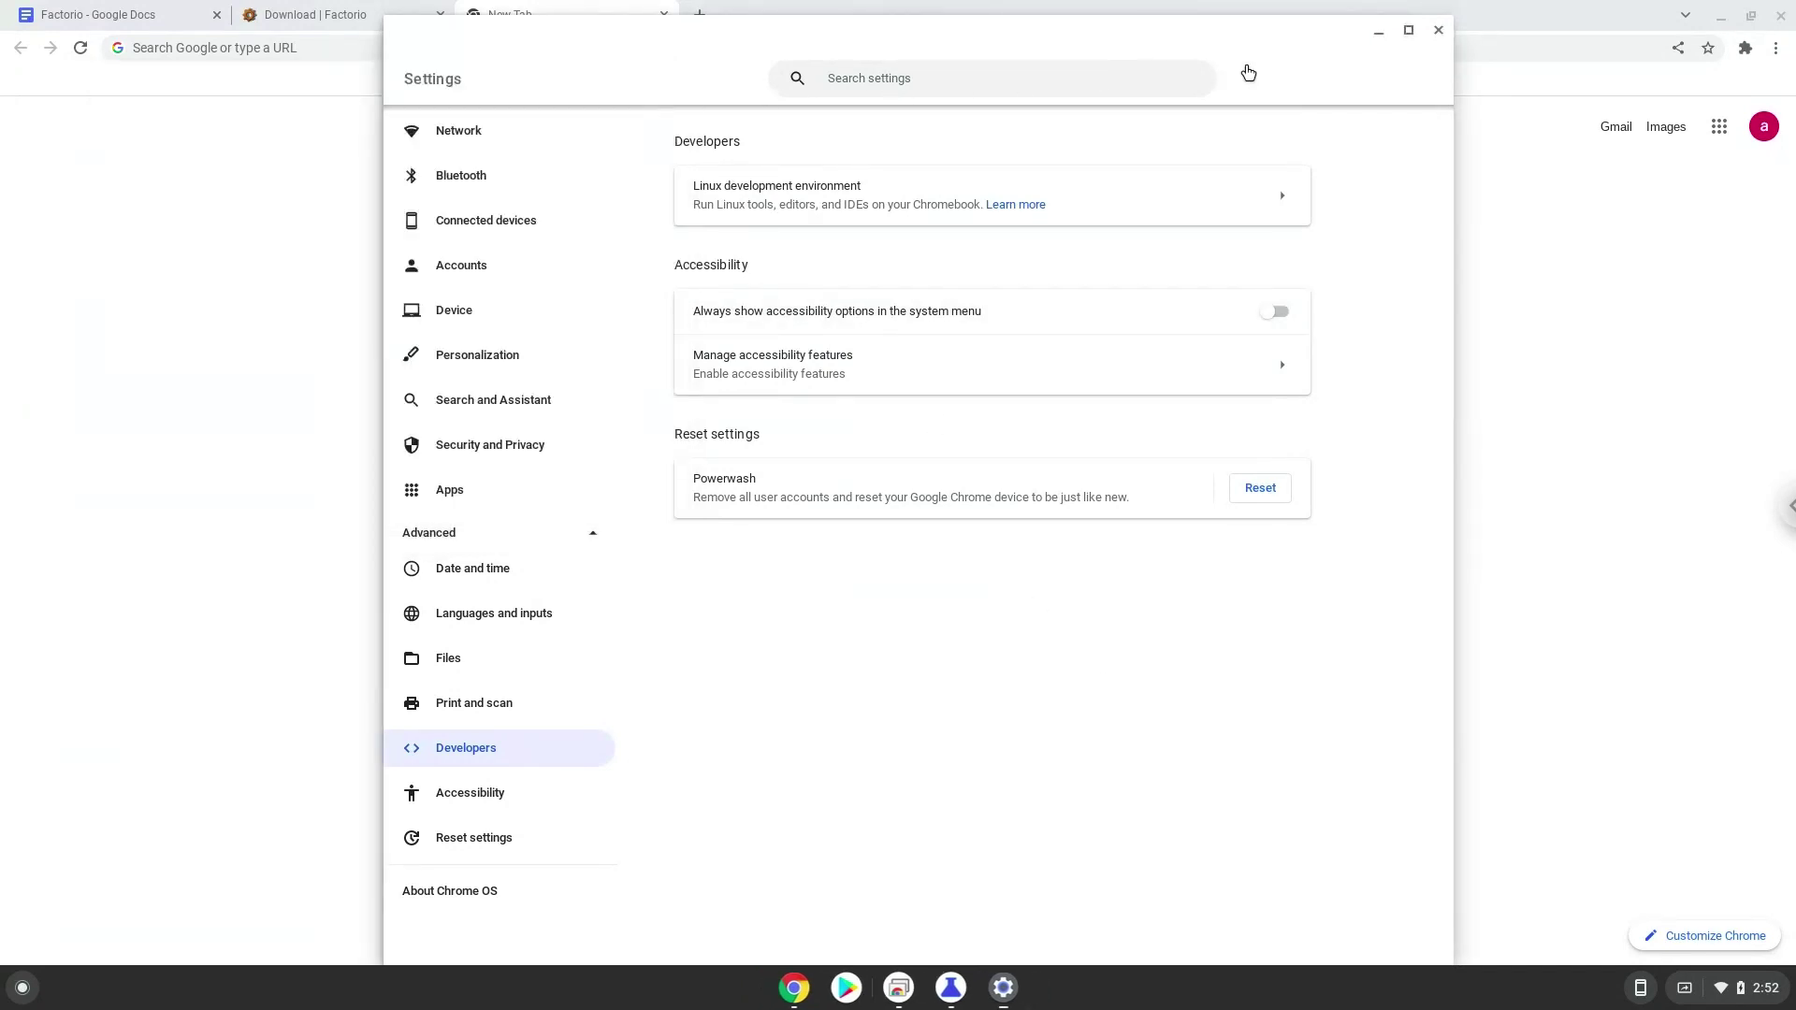
{"action": "left_click", "coordinate": [1435, 32]}
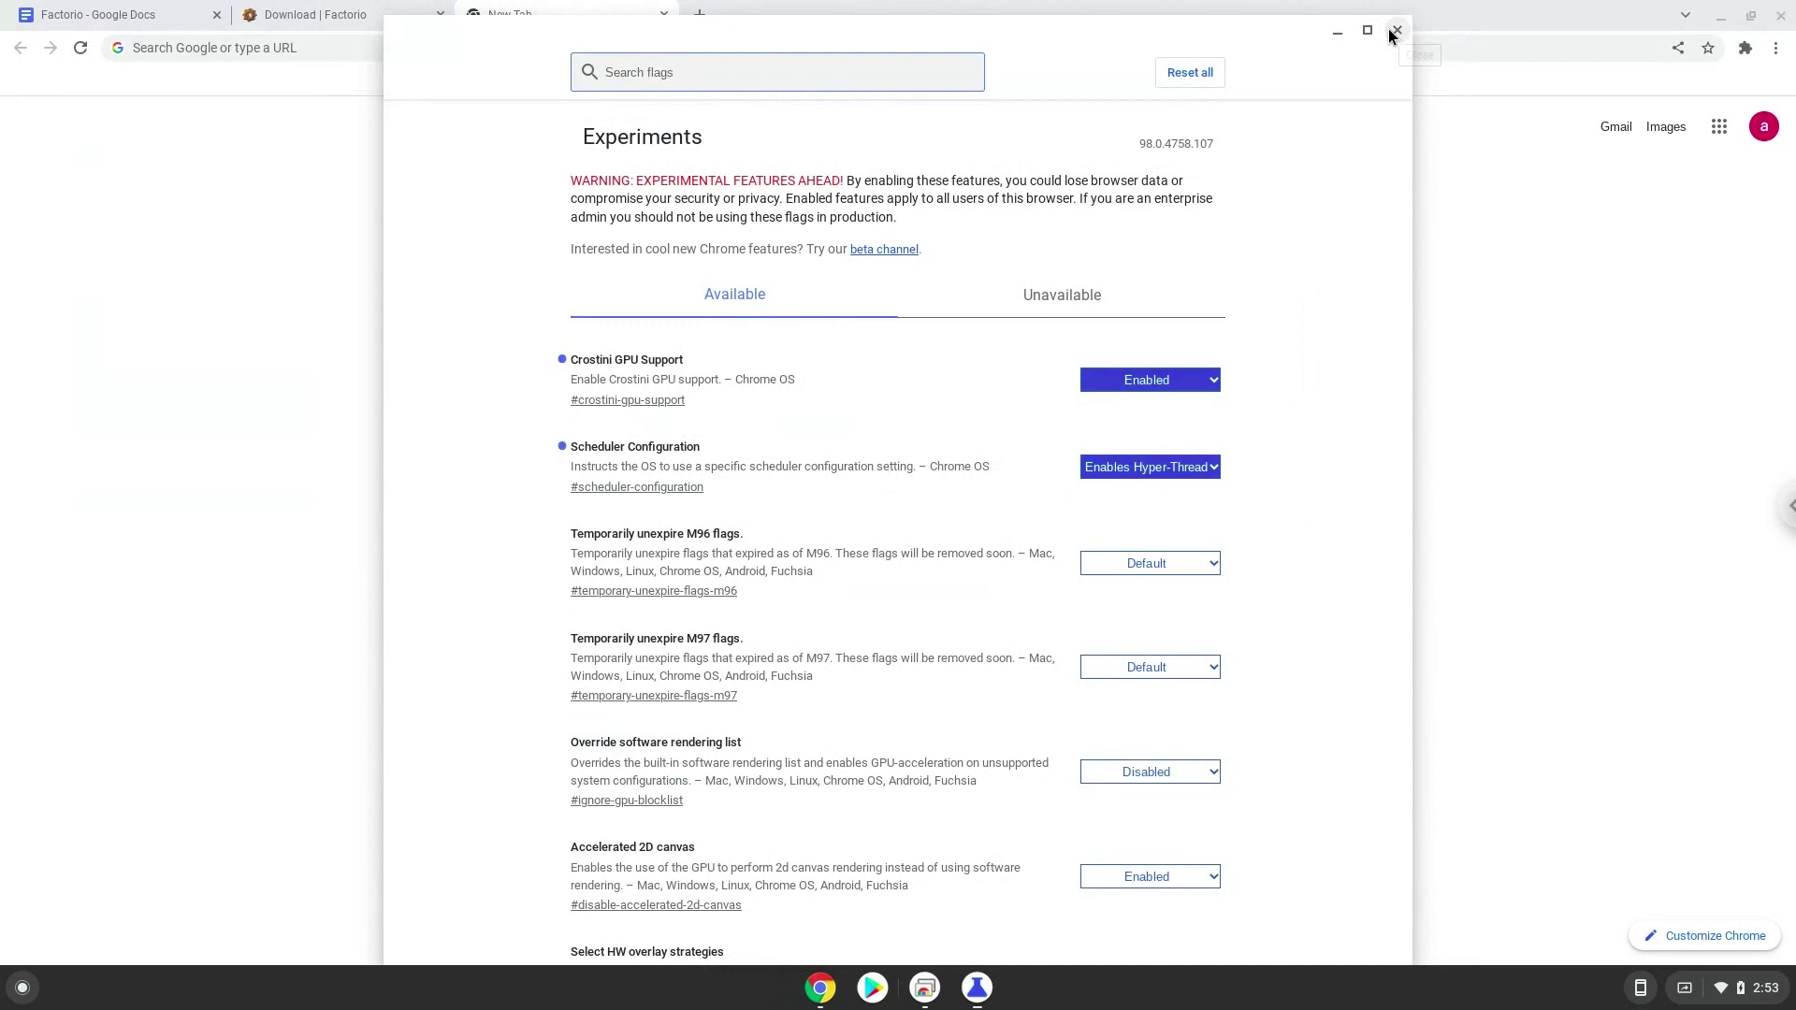
{"action": "left_click", "coordinate": [1393, 32]}
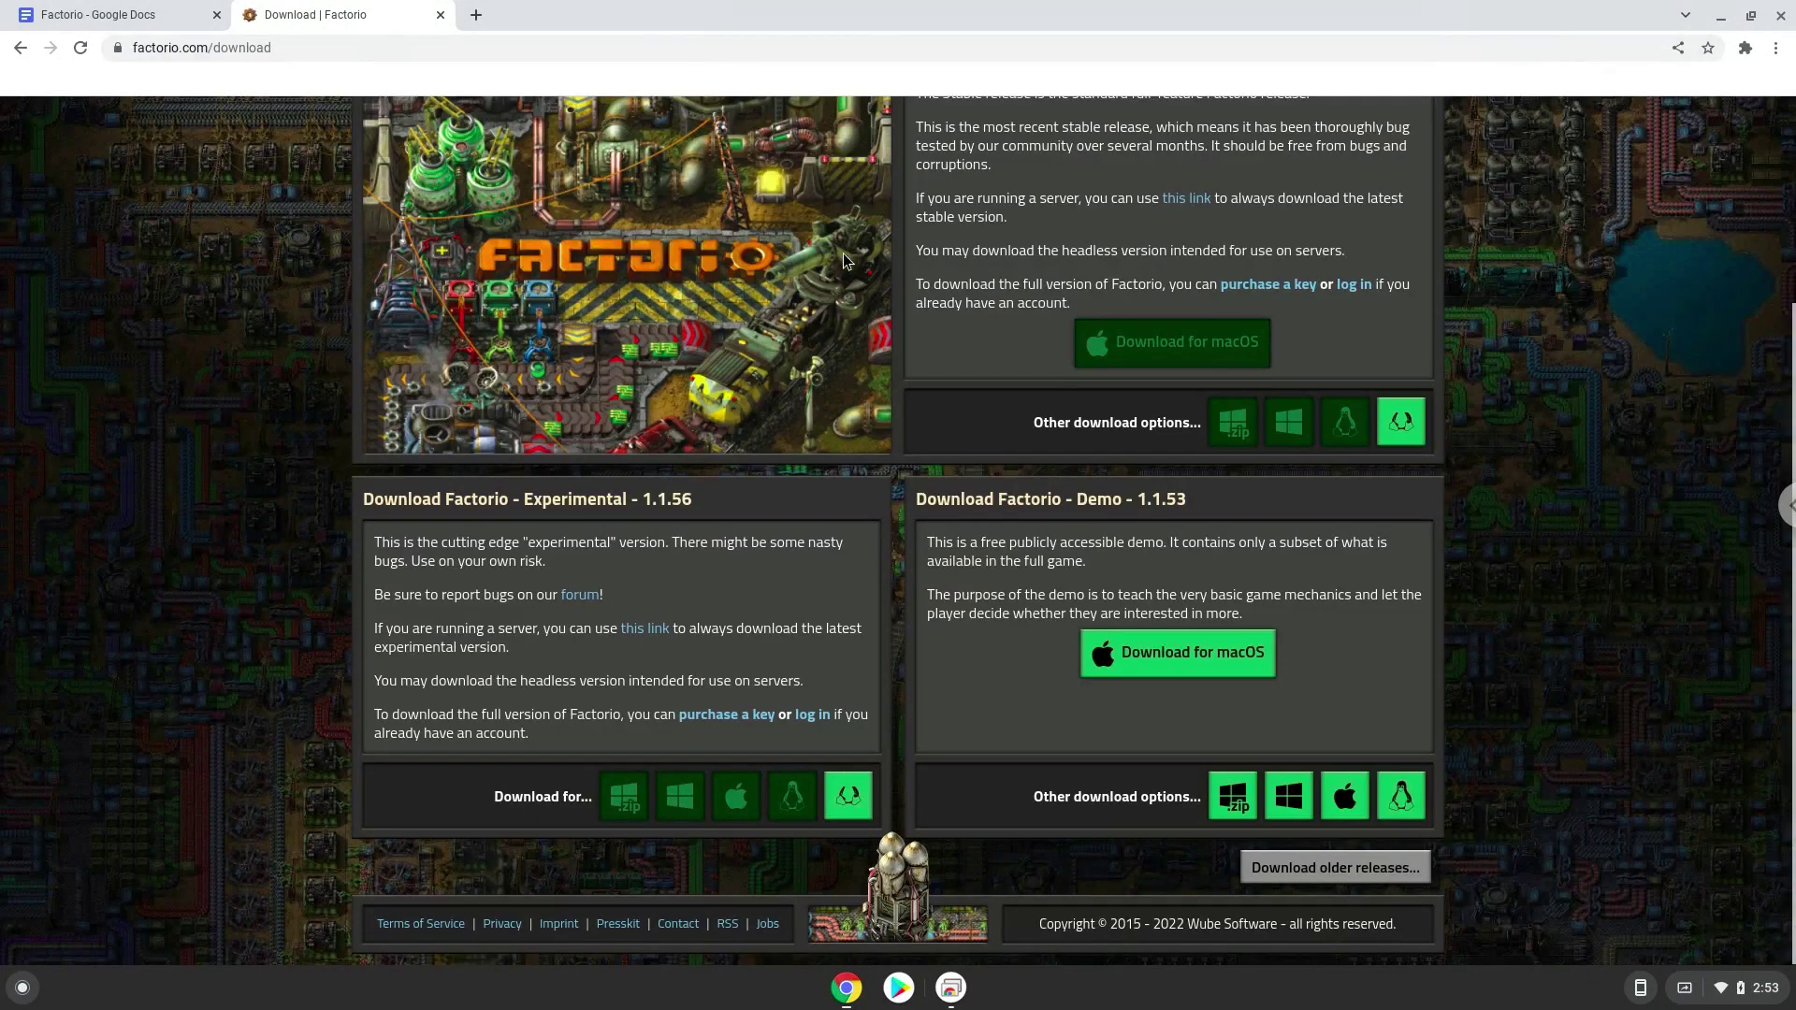
{"action": "left_click", "coordinate": [1407, 798]}
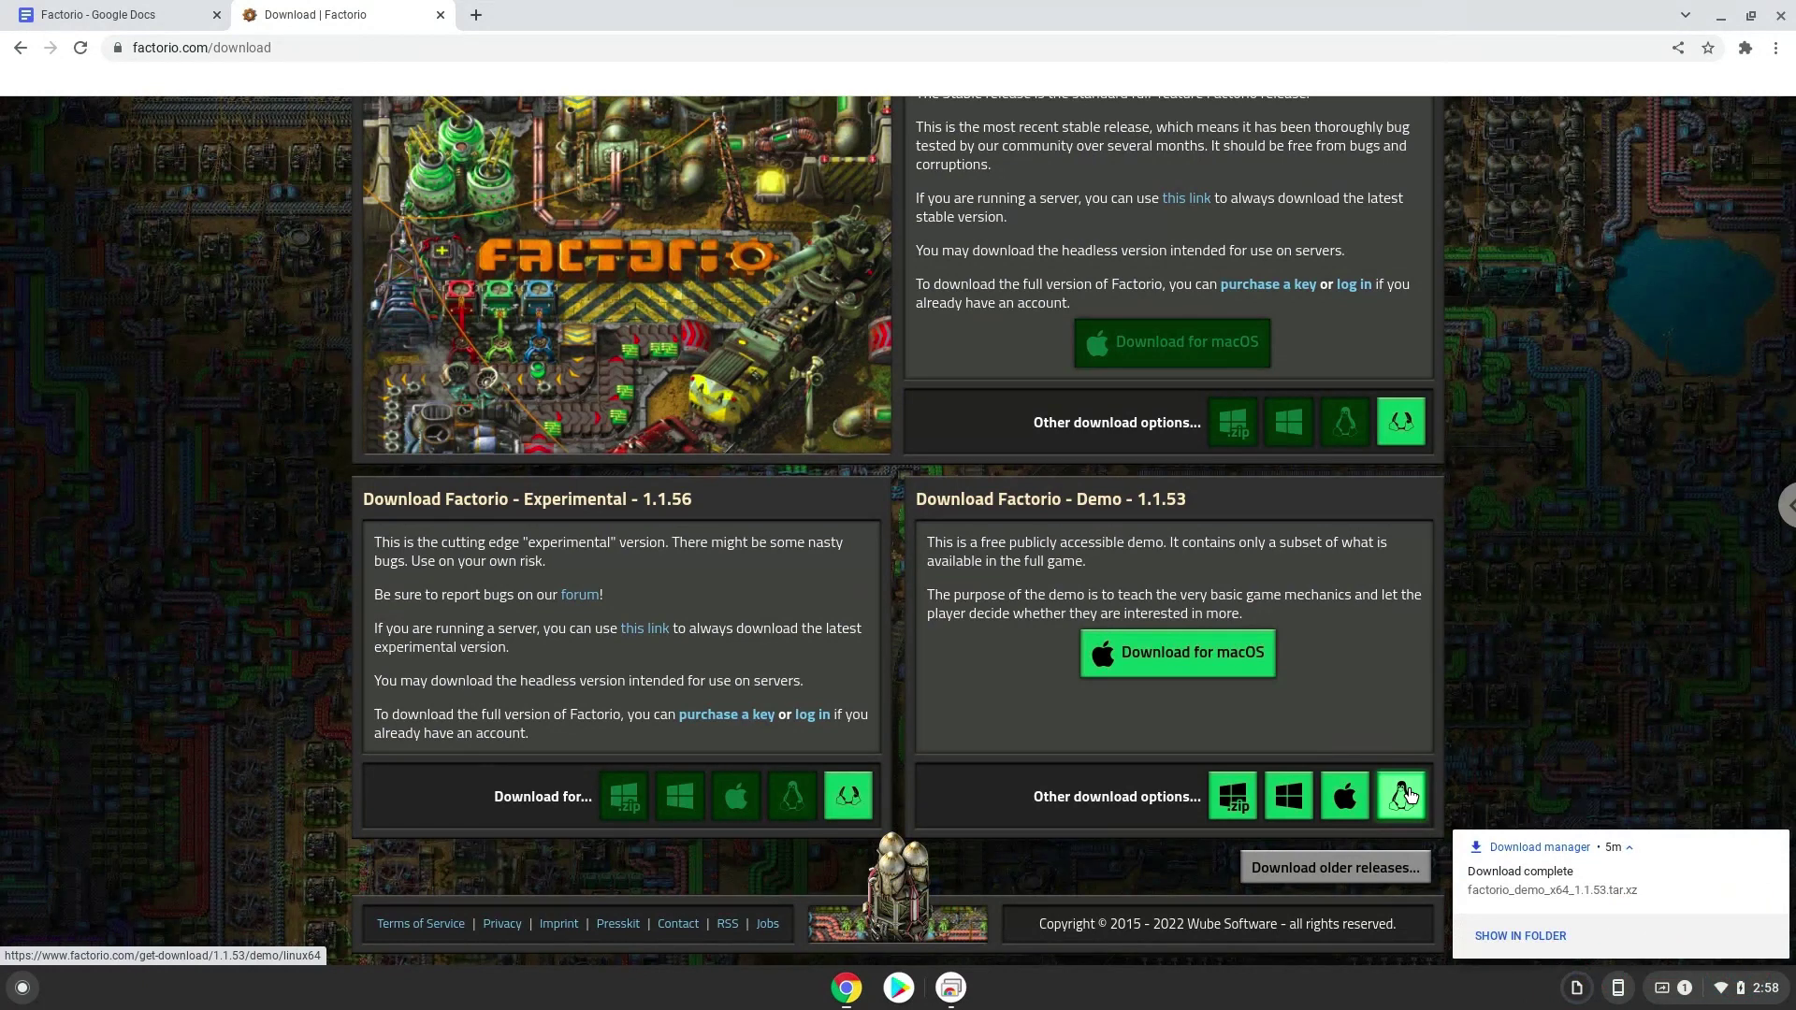
Step: Move factorio_demo_x64_1.1.53.tar.xz from Downloads into Linux files, then close Files
{"action": "left_click", "coordinate": [1552, 936]}
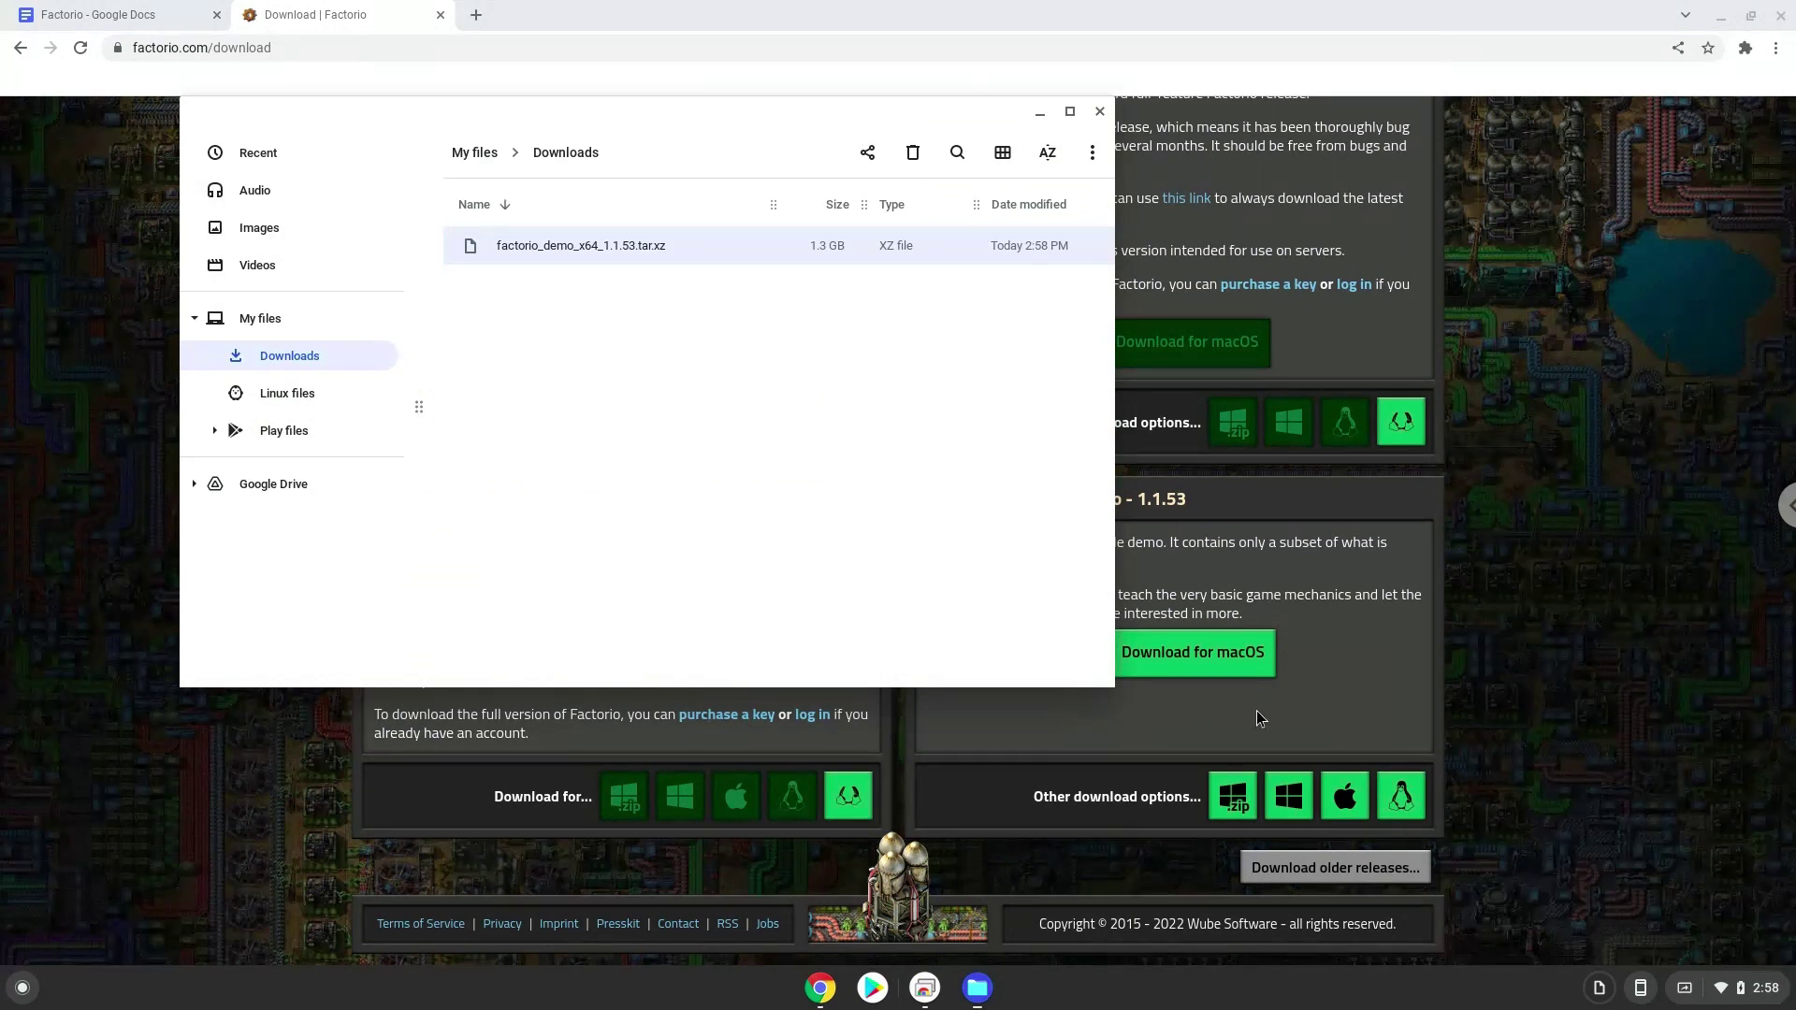
{"action": "right_click", "coordinate": [563, 257]}
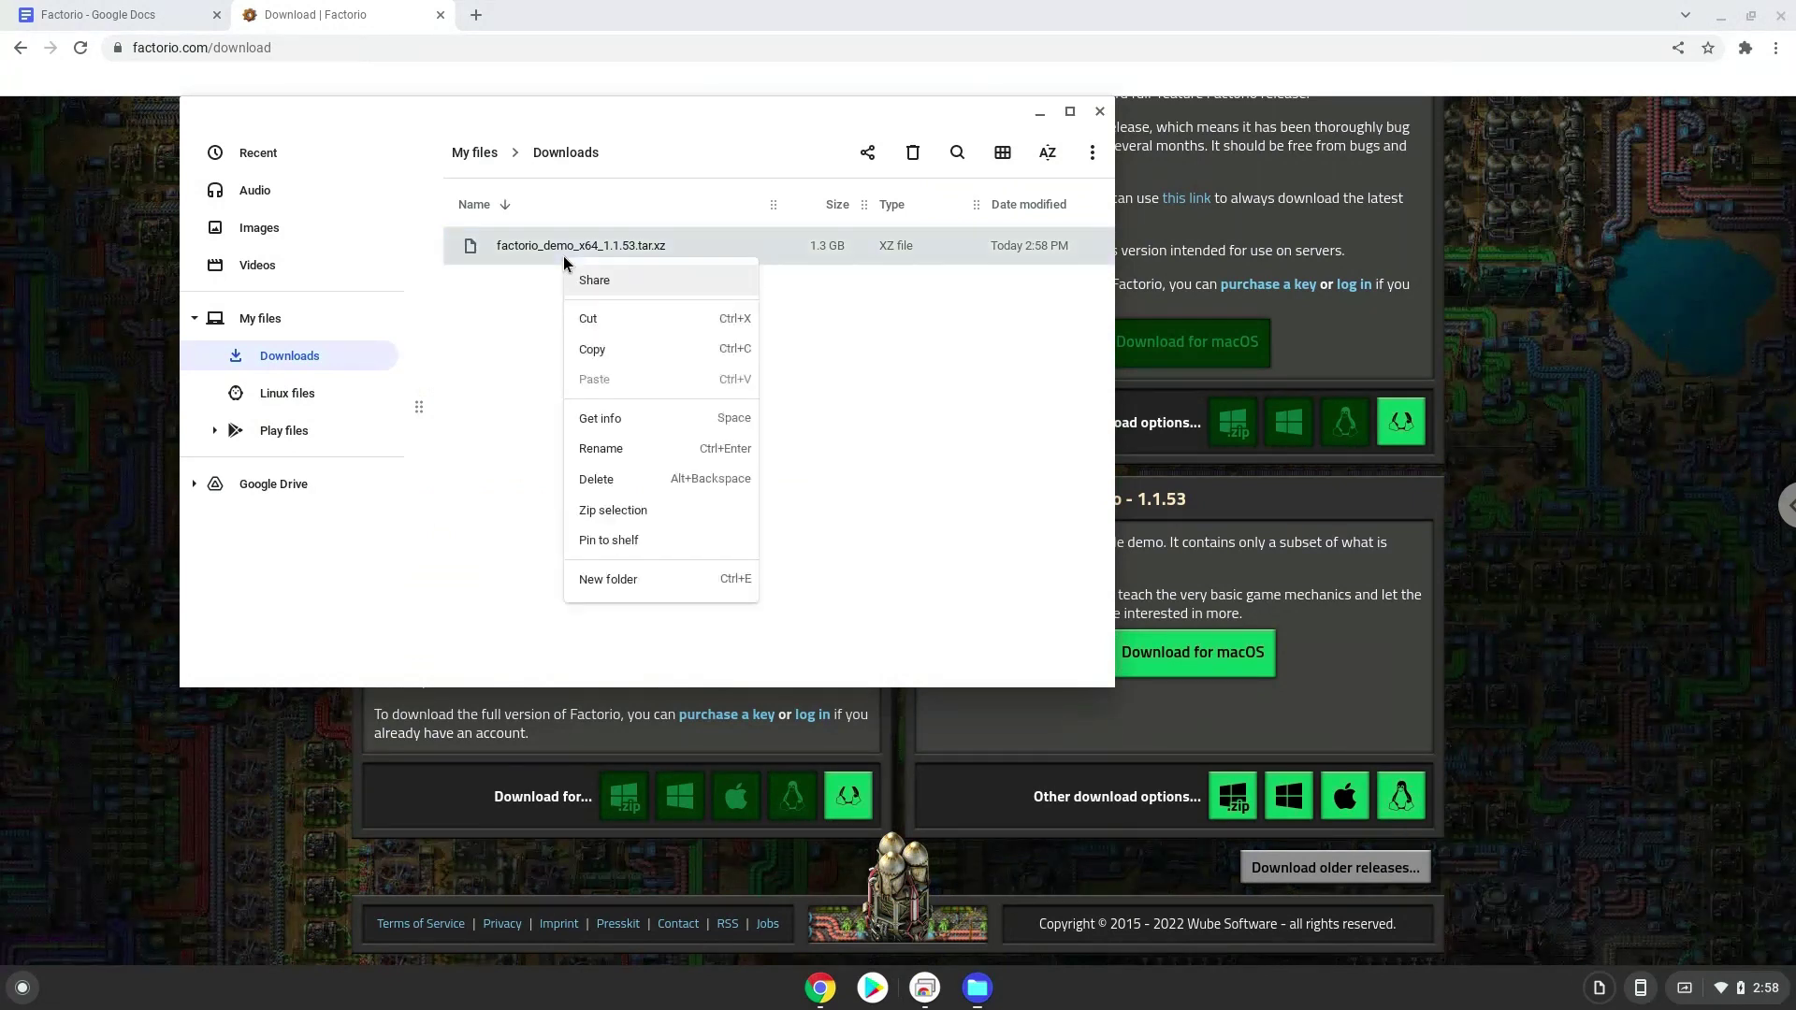
{"action": "left_click", "coordinate": [596, 320]}
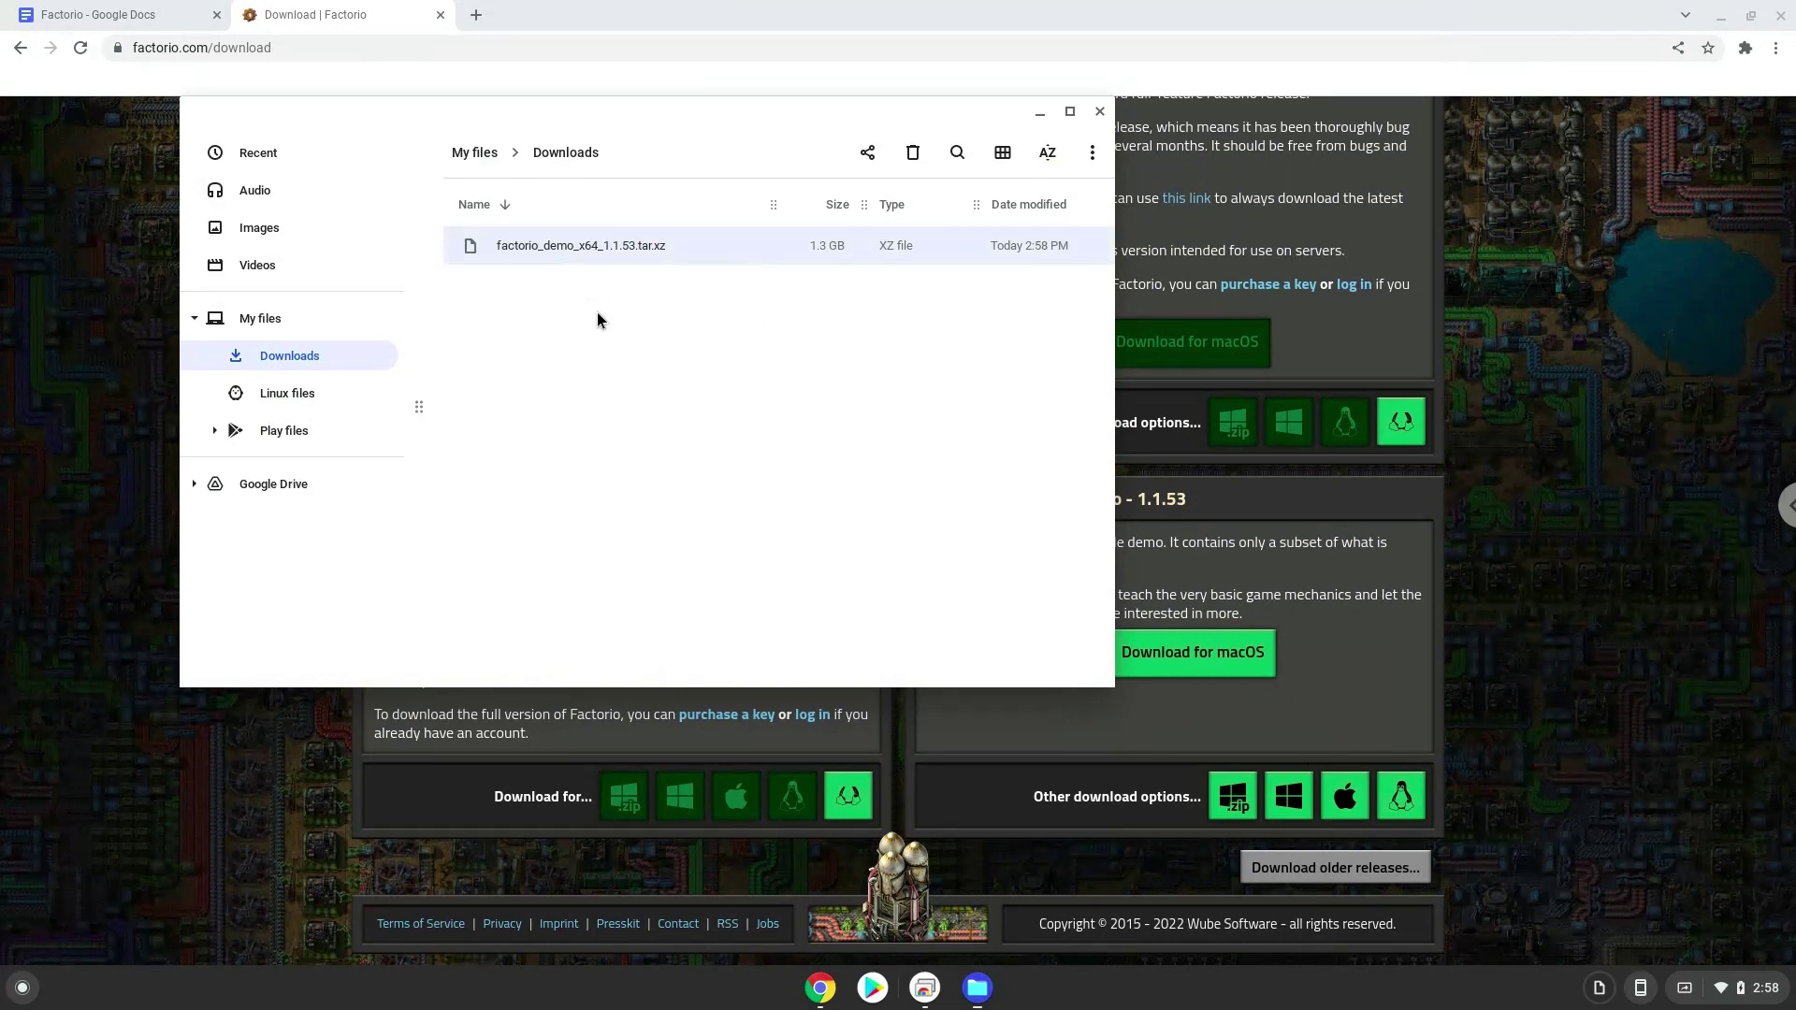
{"action": "left_click", "coordinate": [310, 392]}
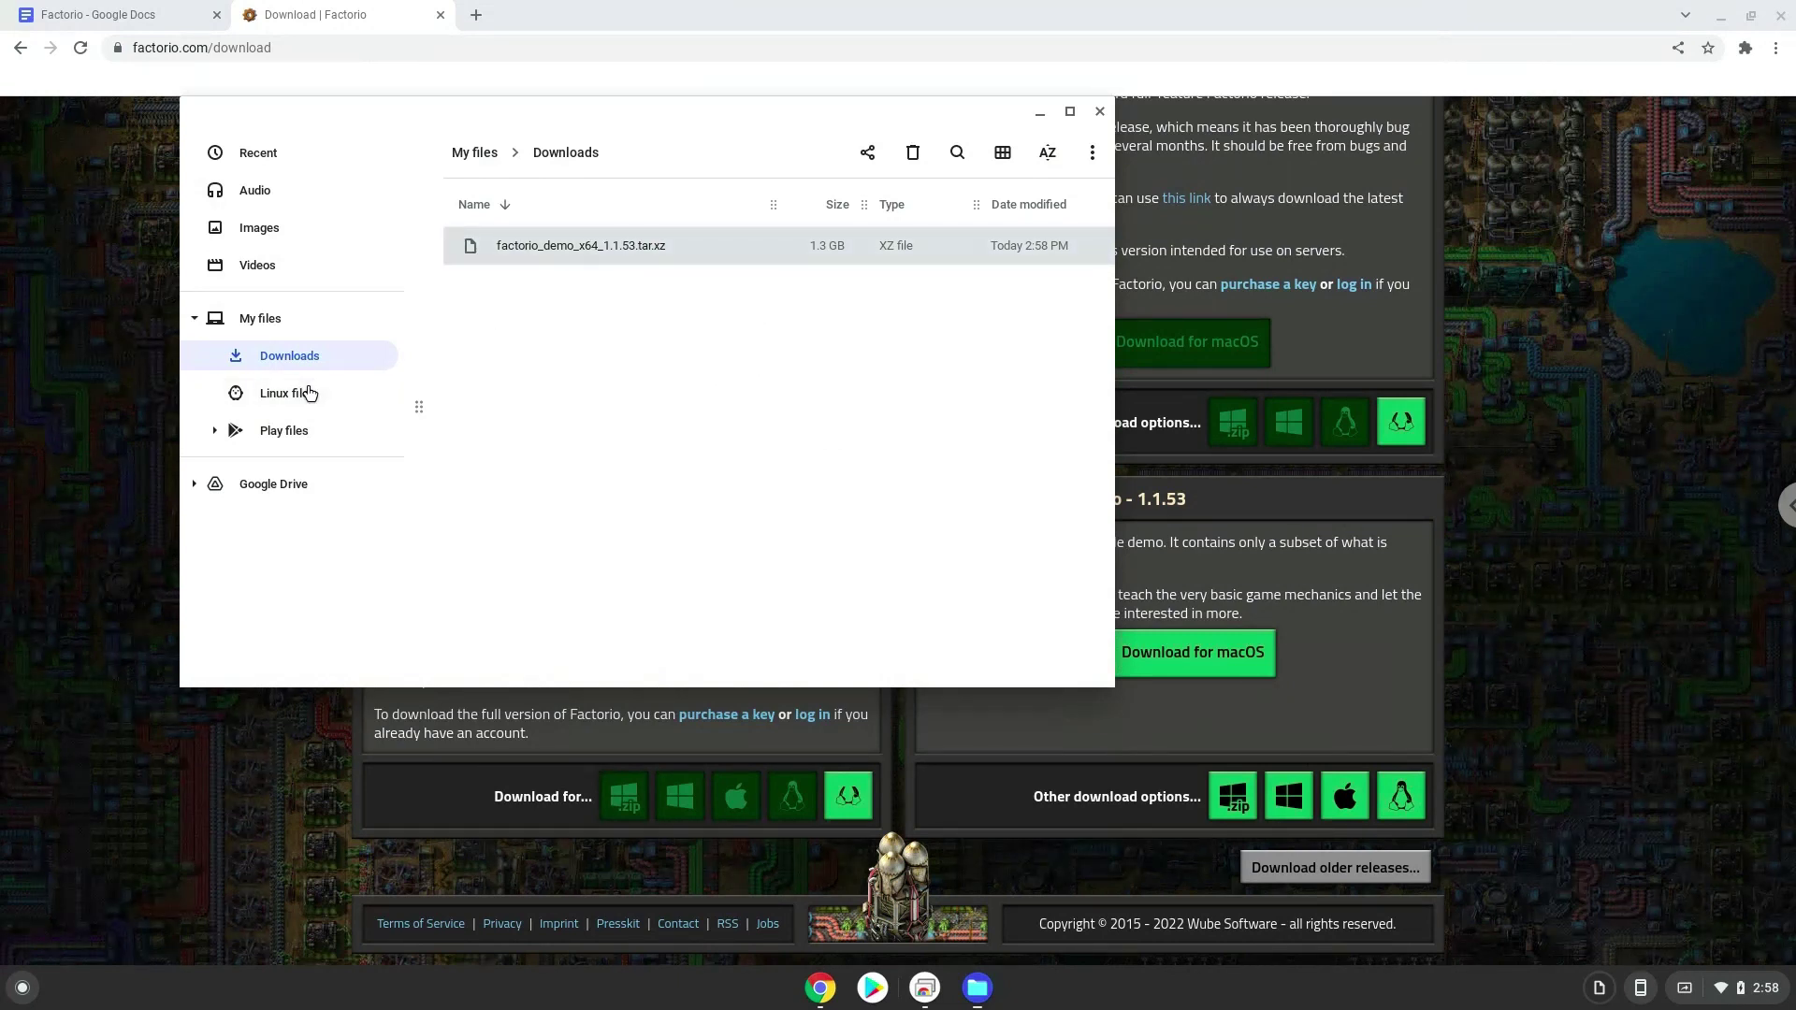
{"action": "right_click", "coordinate": [518, 364]}
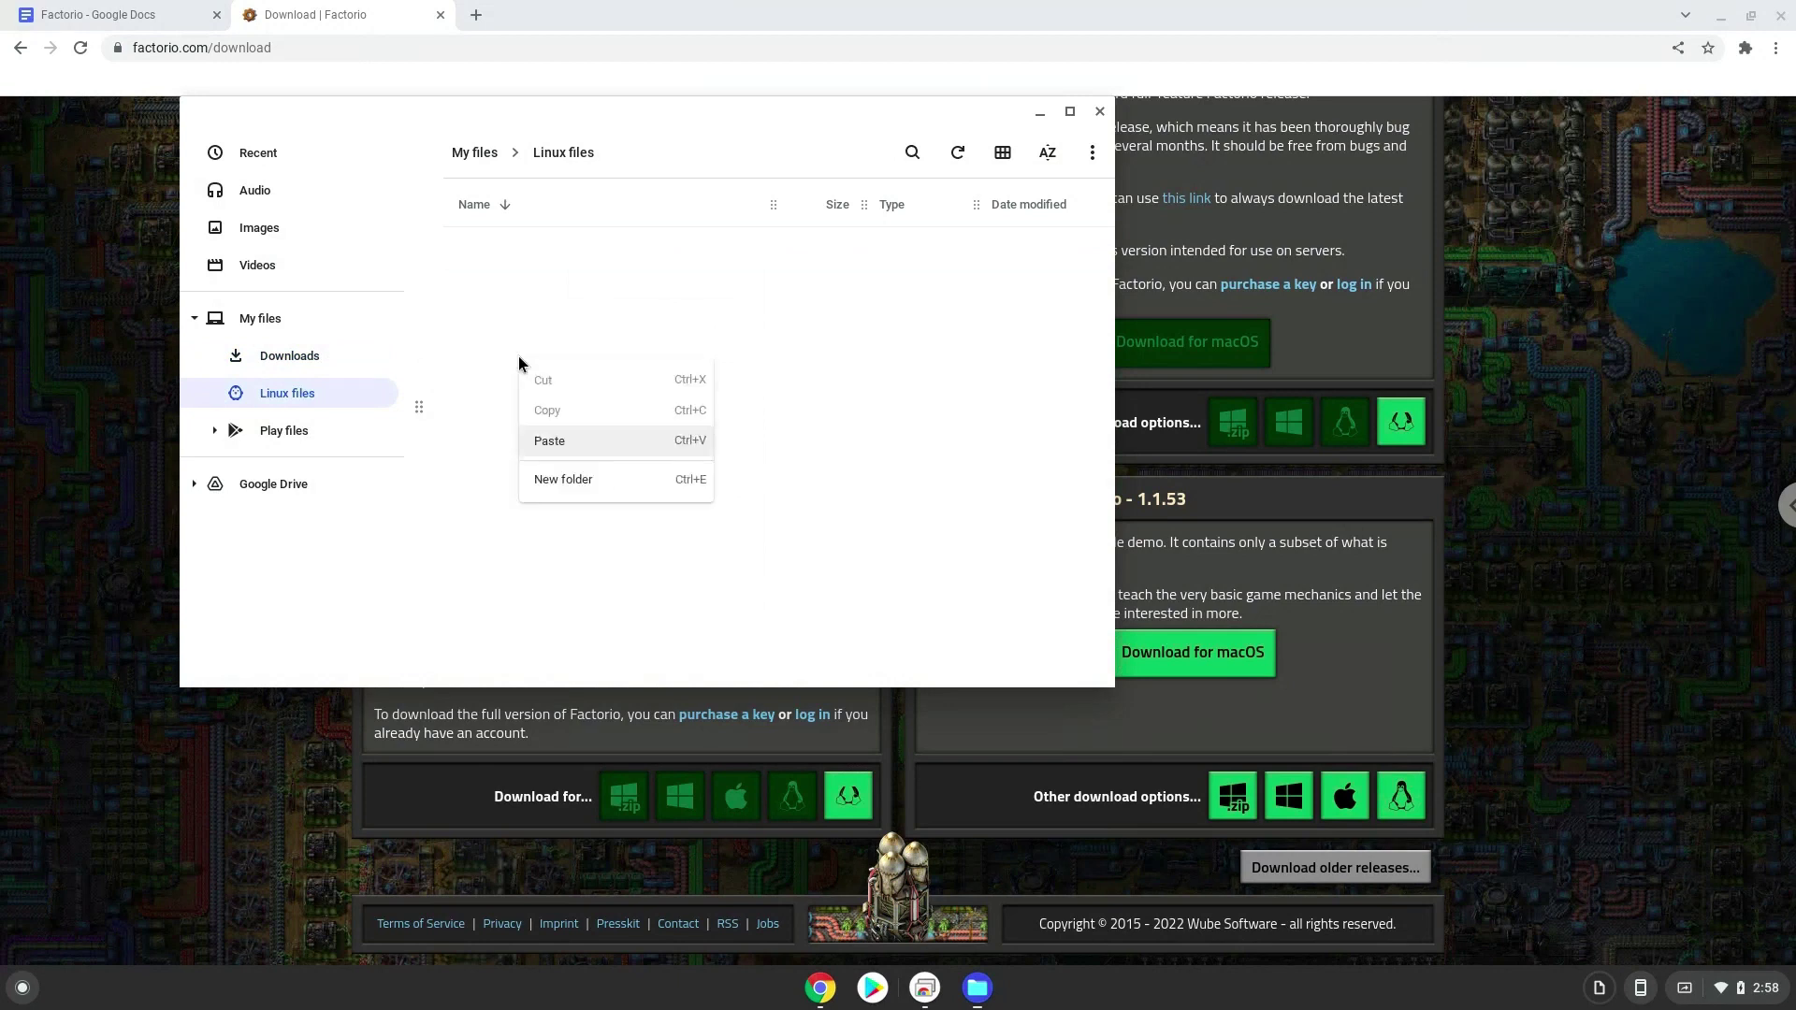
{"action": "left_click", "coordinate": [541, 442]}
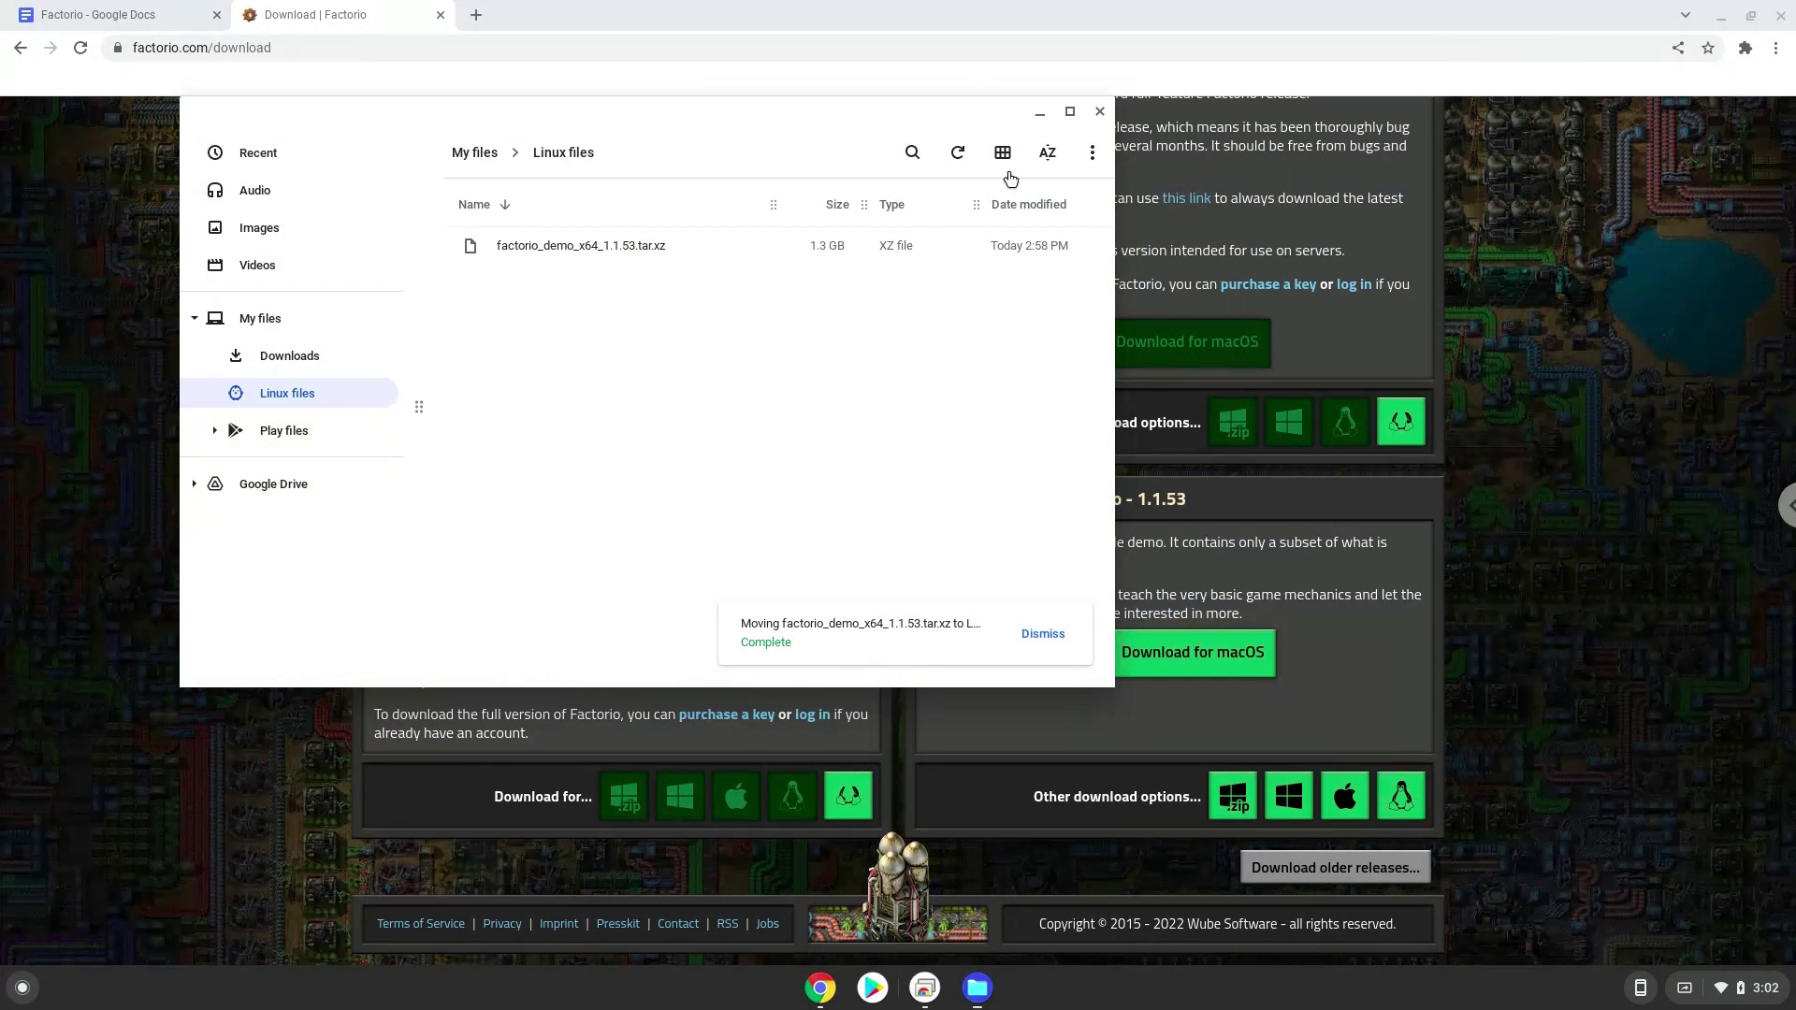
{"action": "left_click", "coordinate": [1097, 111]}
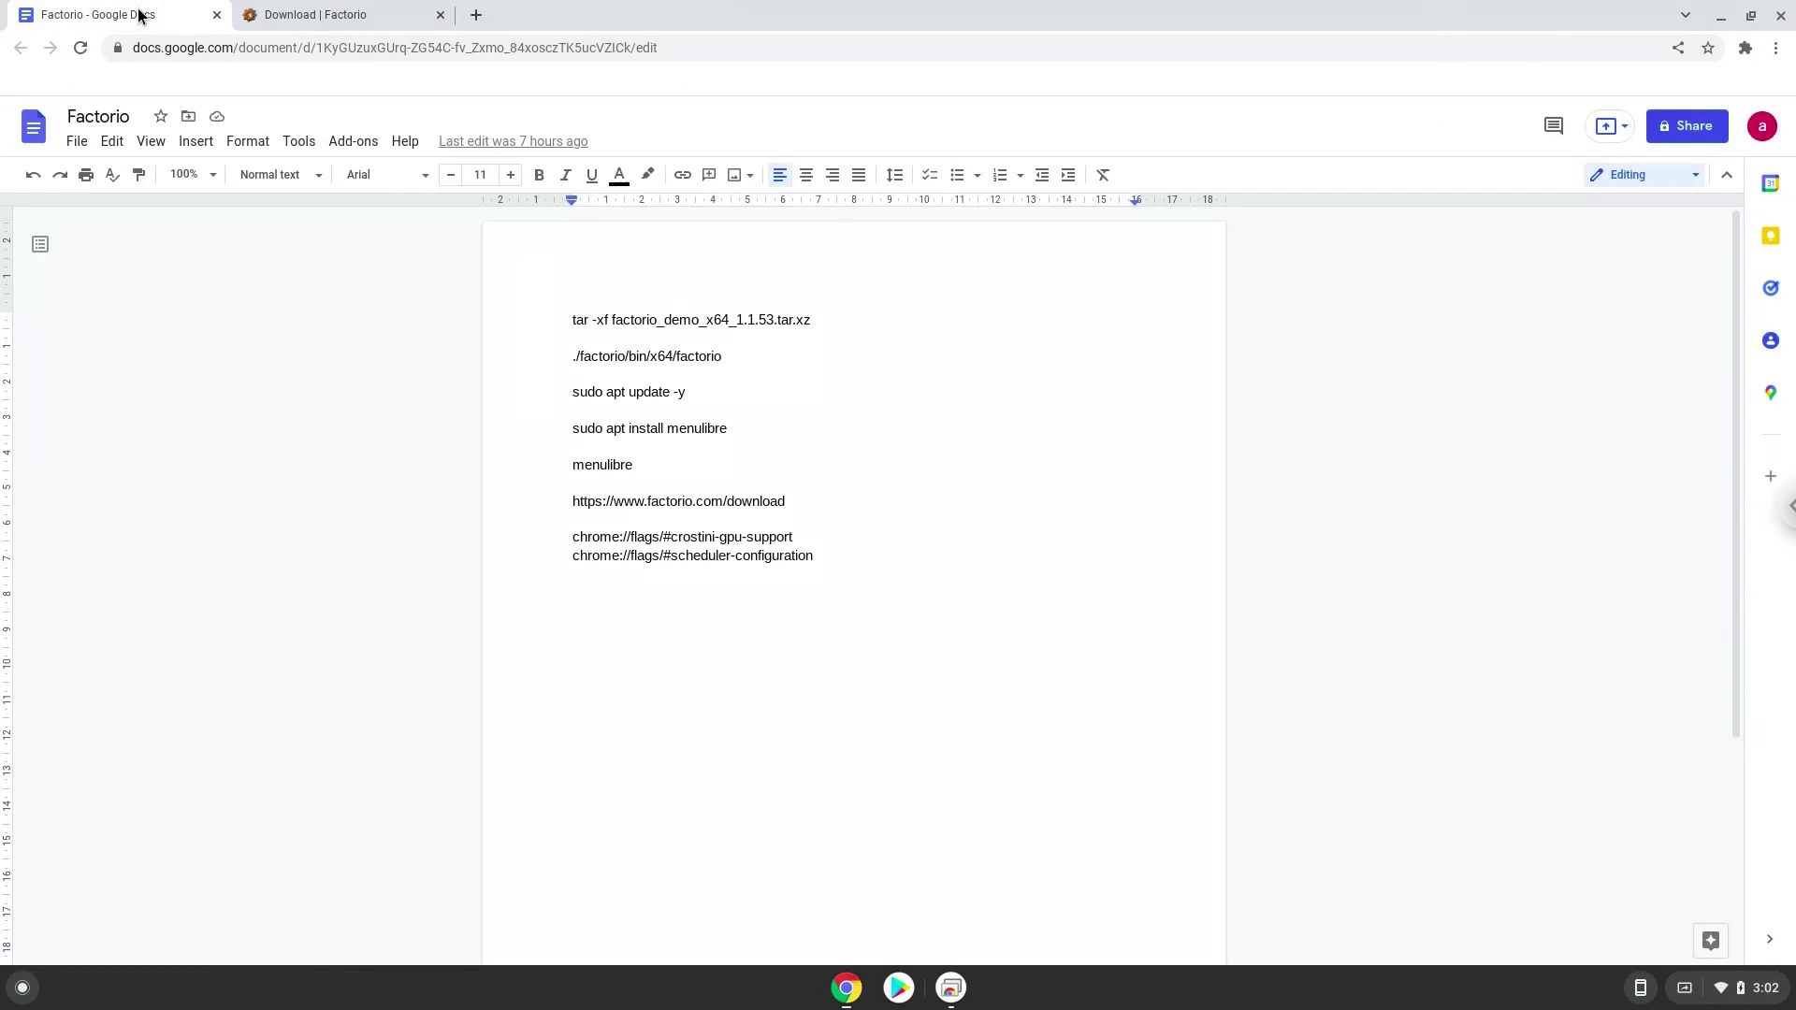
Step: Copy the tar extraction command from the notes and launch Terminal
{"action": "triple_click", "coordinate": [627, 319]}
{"action": "right_click", "coordinate": [626, 320]}
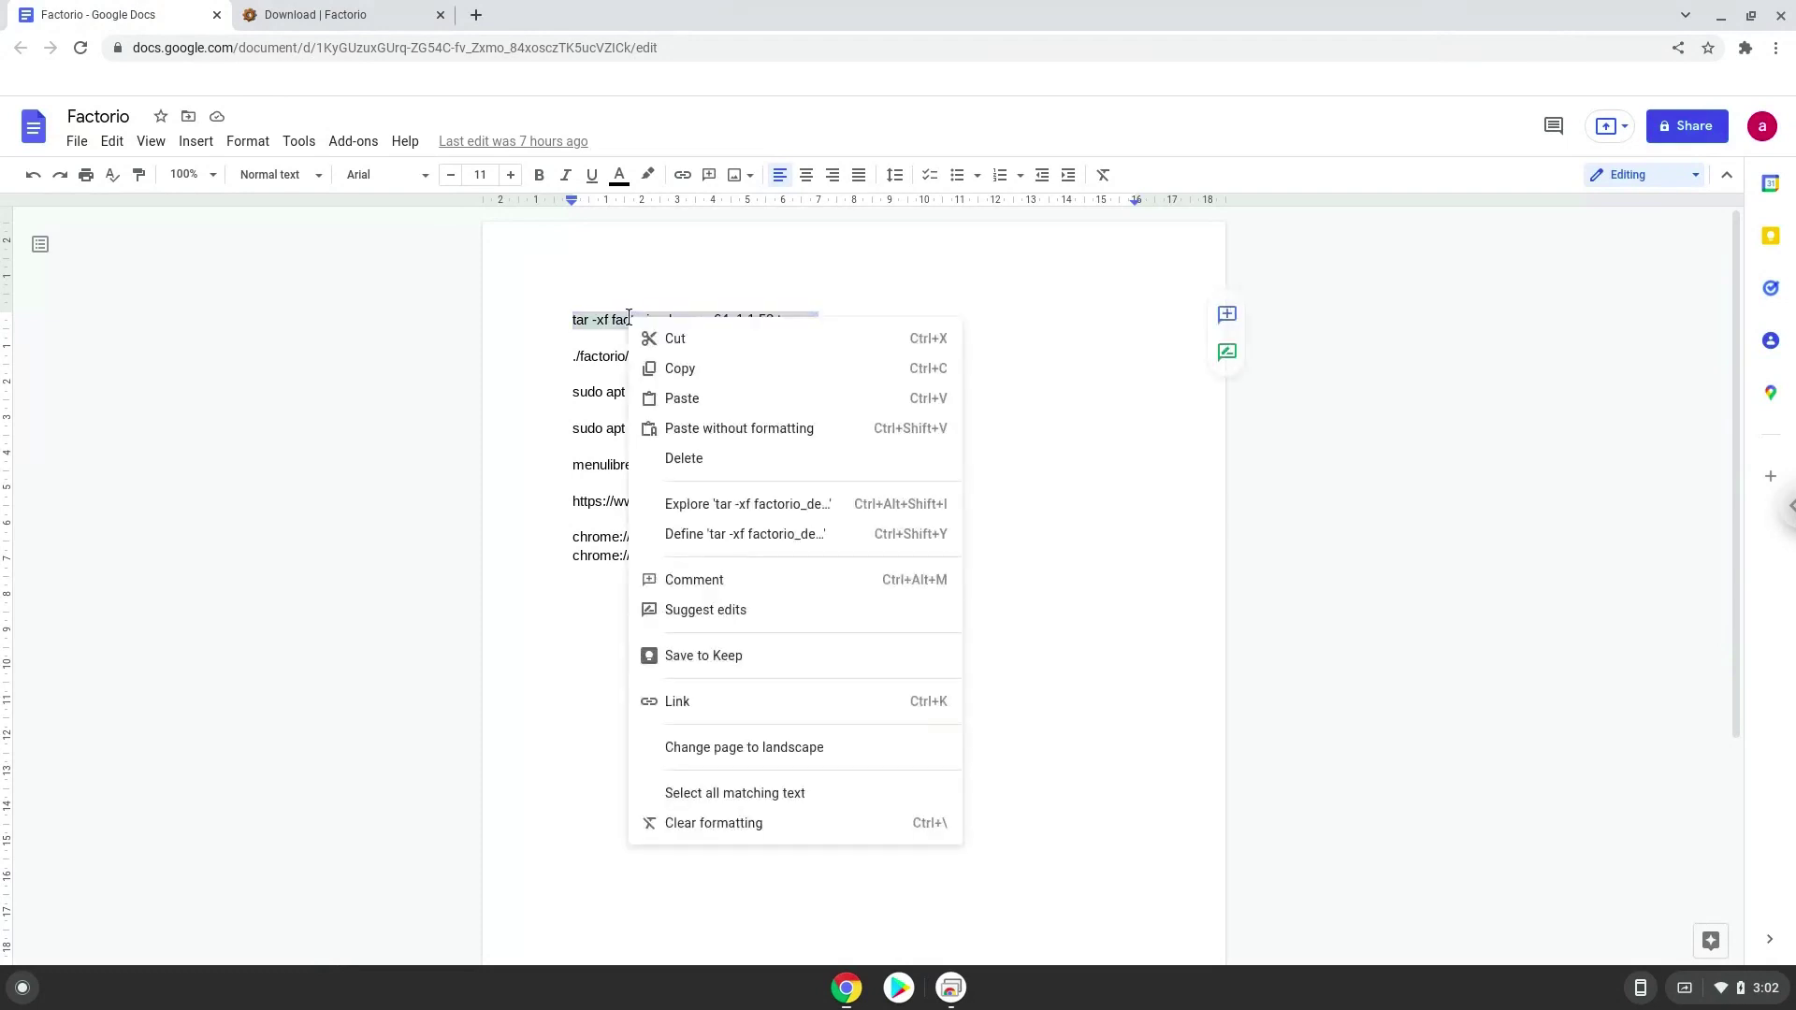
{"action": "left_click", "coordinate": [682, 370]}
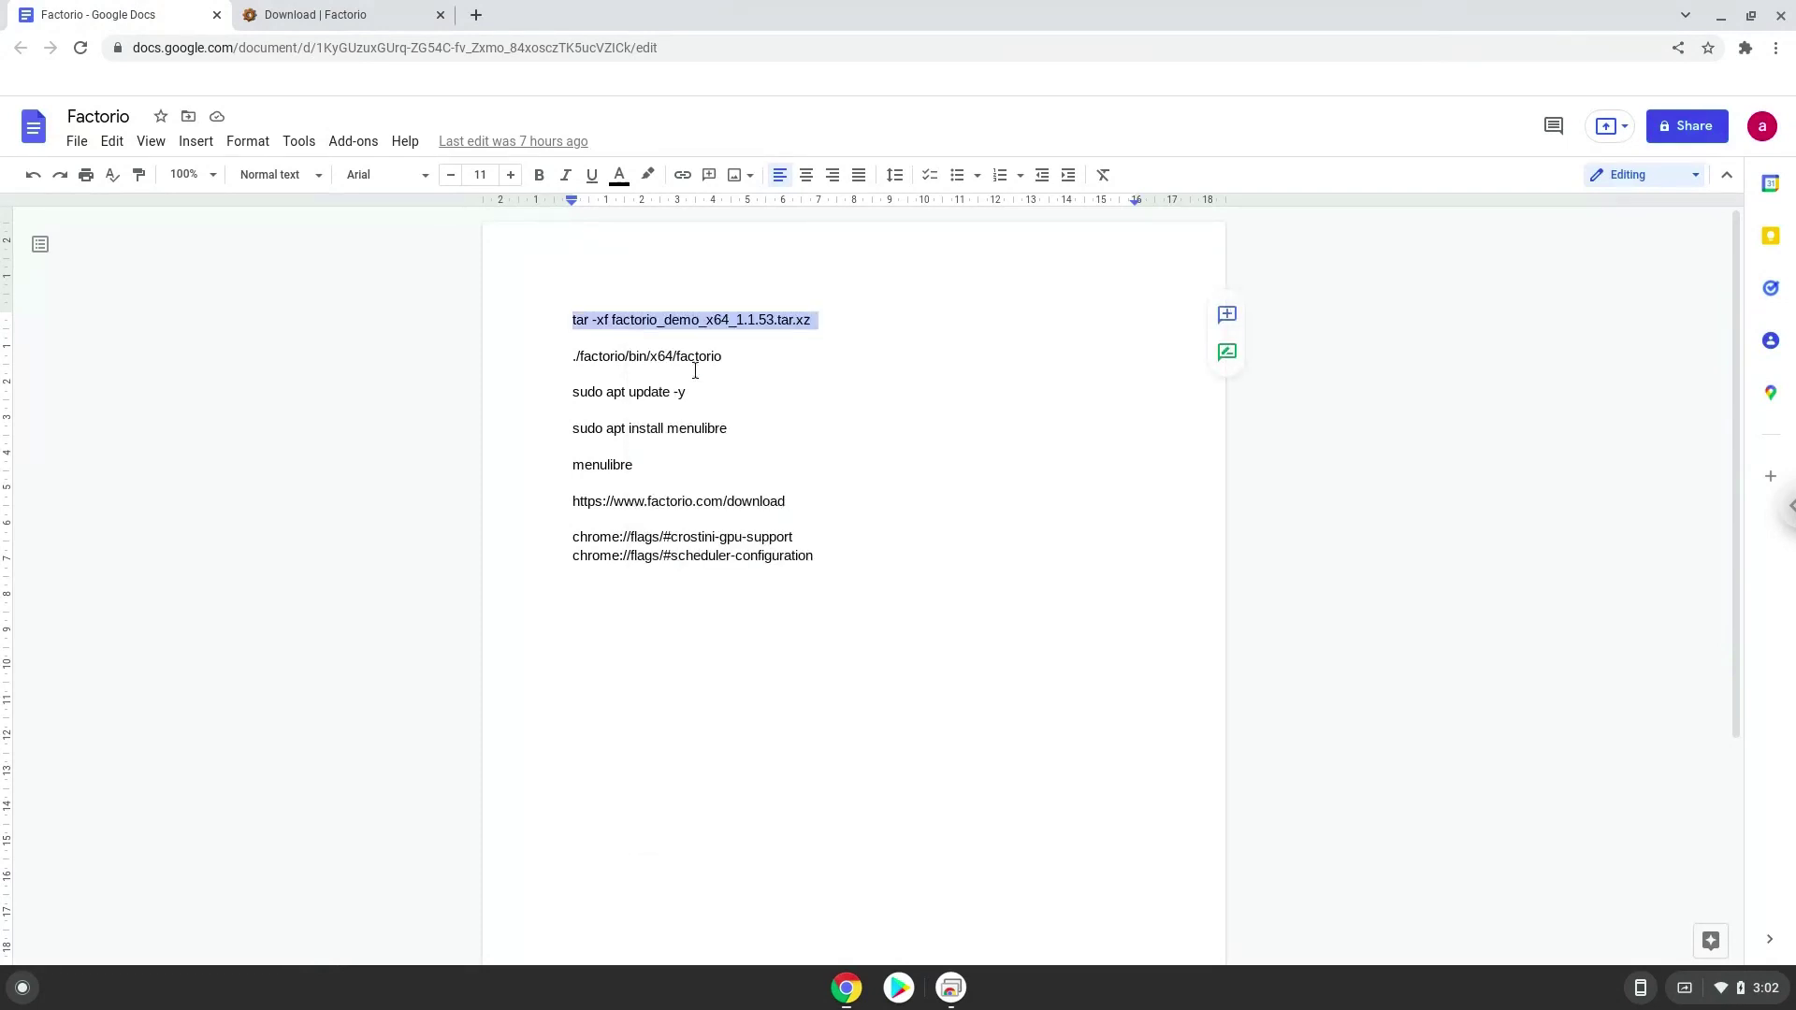
{"action": "left_click", "coordinate": [39, 995]}
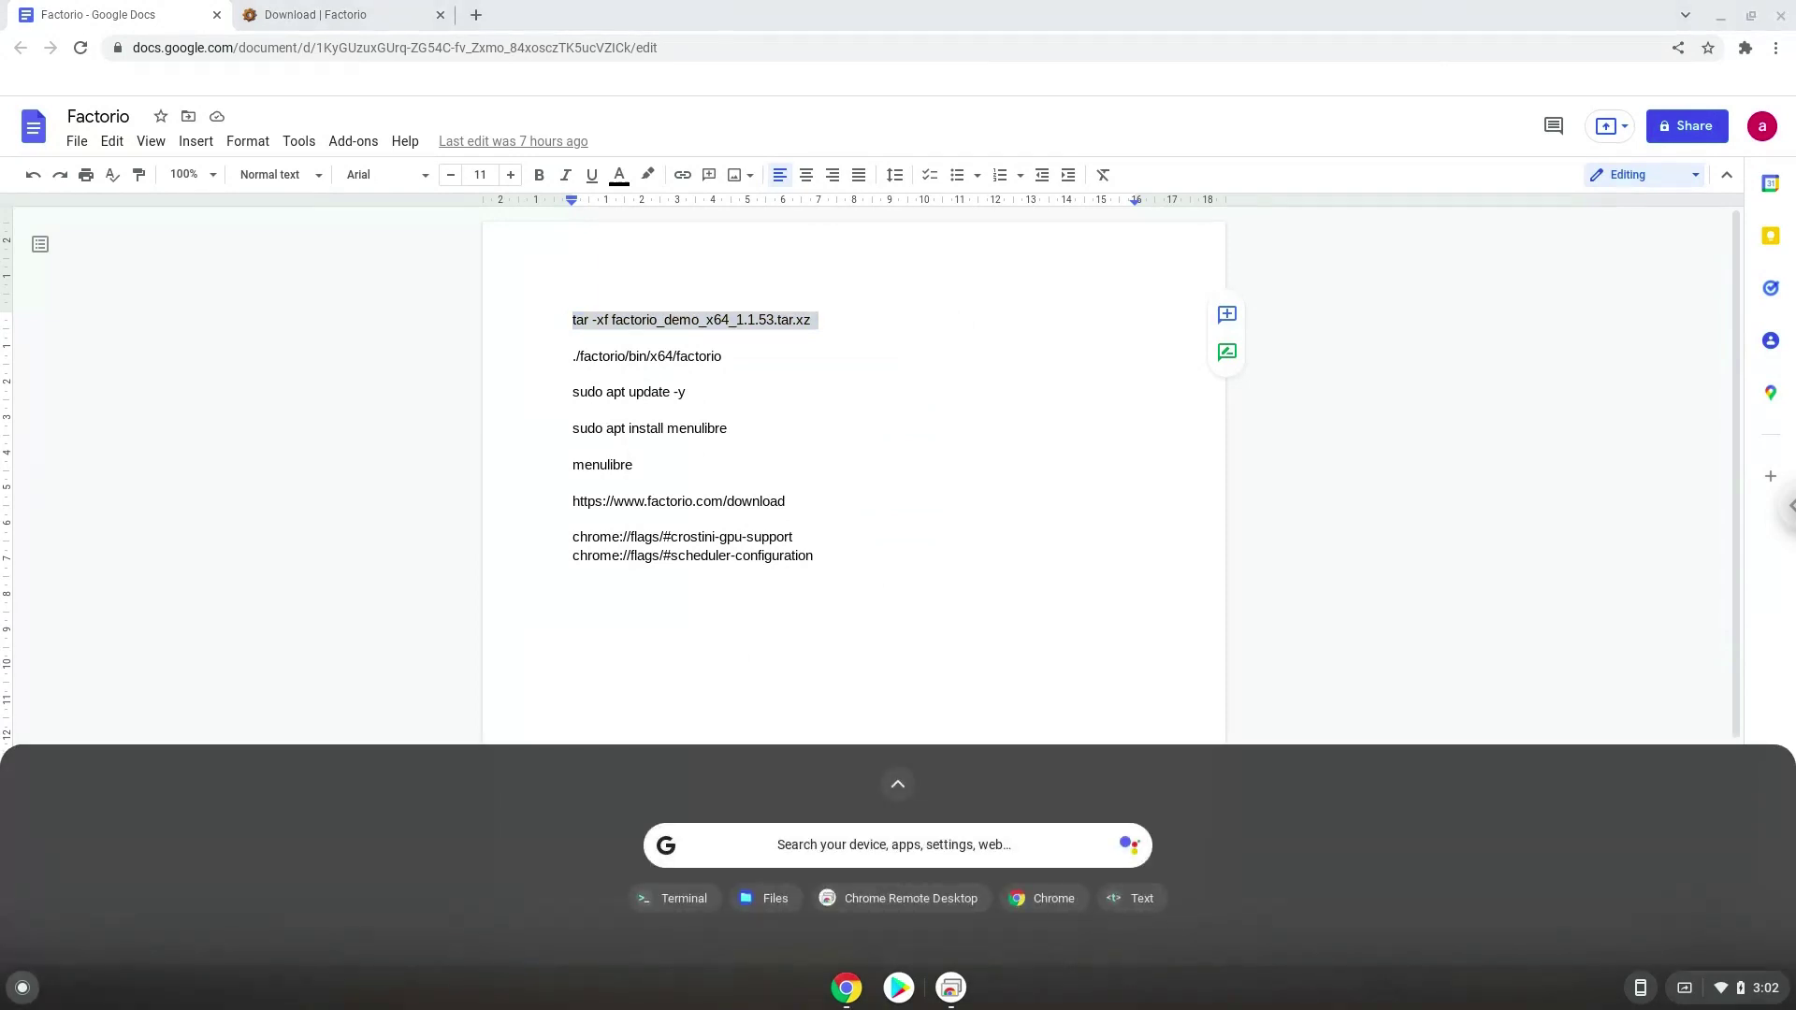
{"action": "type", "text": "ter"}
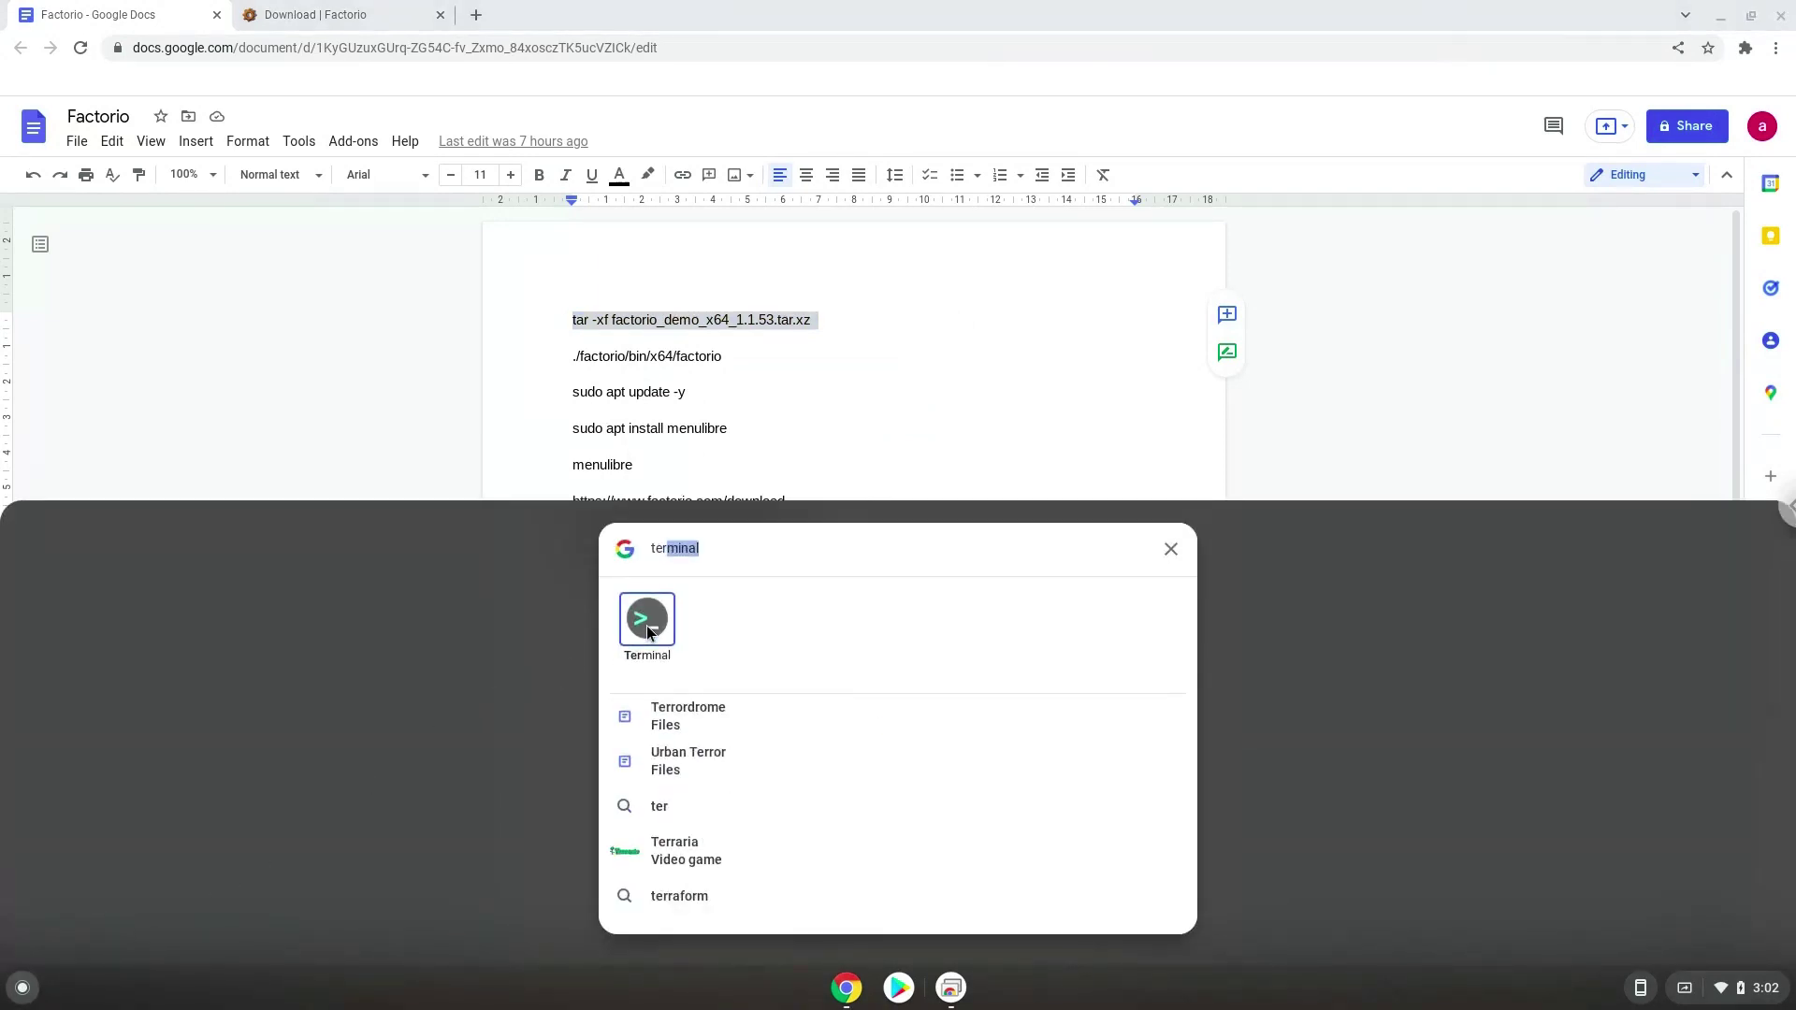
{"action": "left_click", "coordinate": [643, 625]}
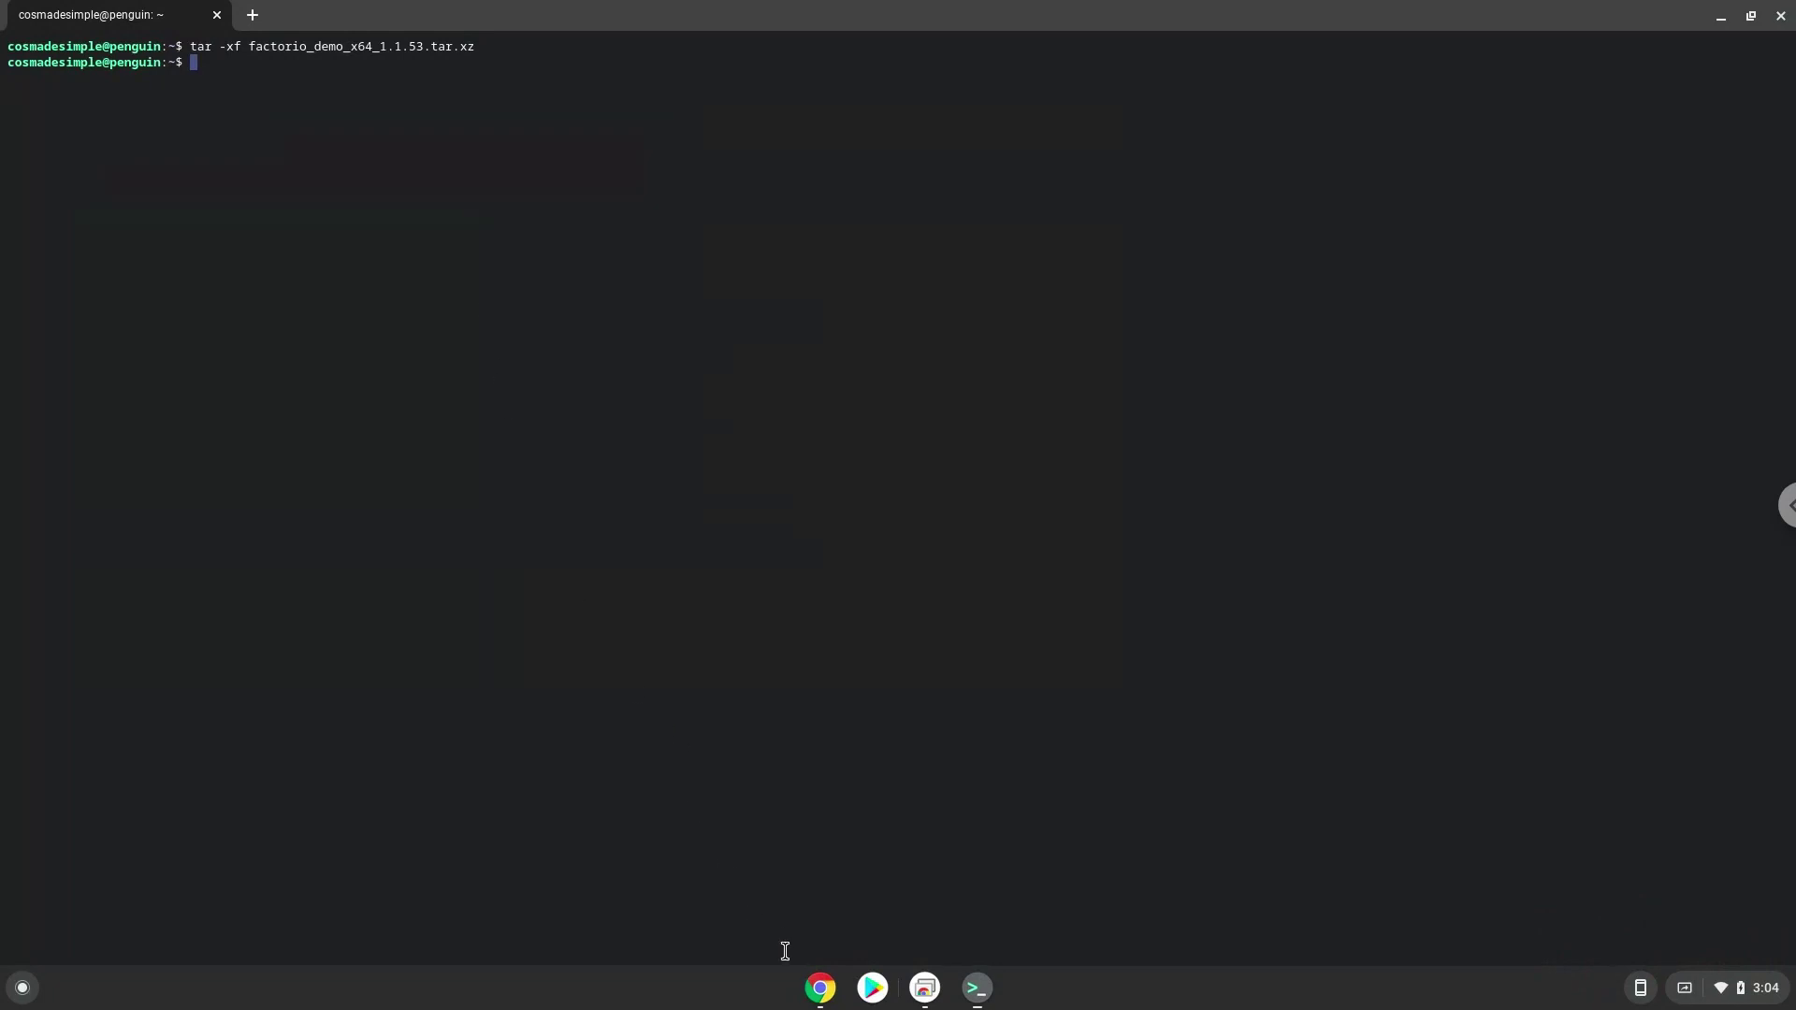
Step: Bring the Google Docs setup notes back to the front
{"action": "left_click", "coordinate": [820, 987]}
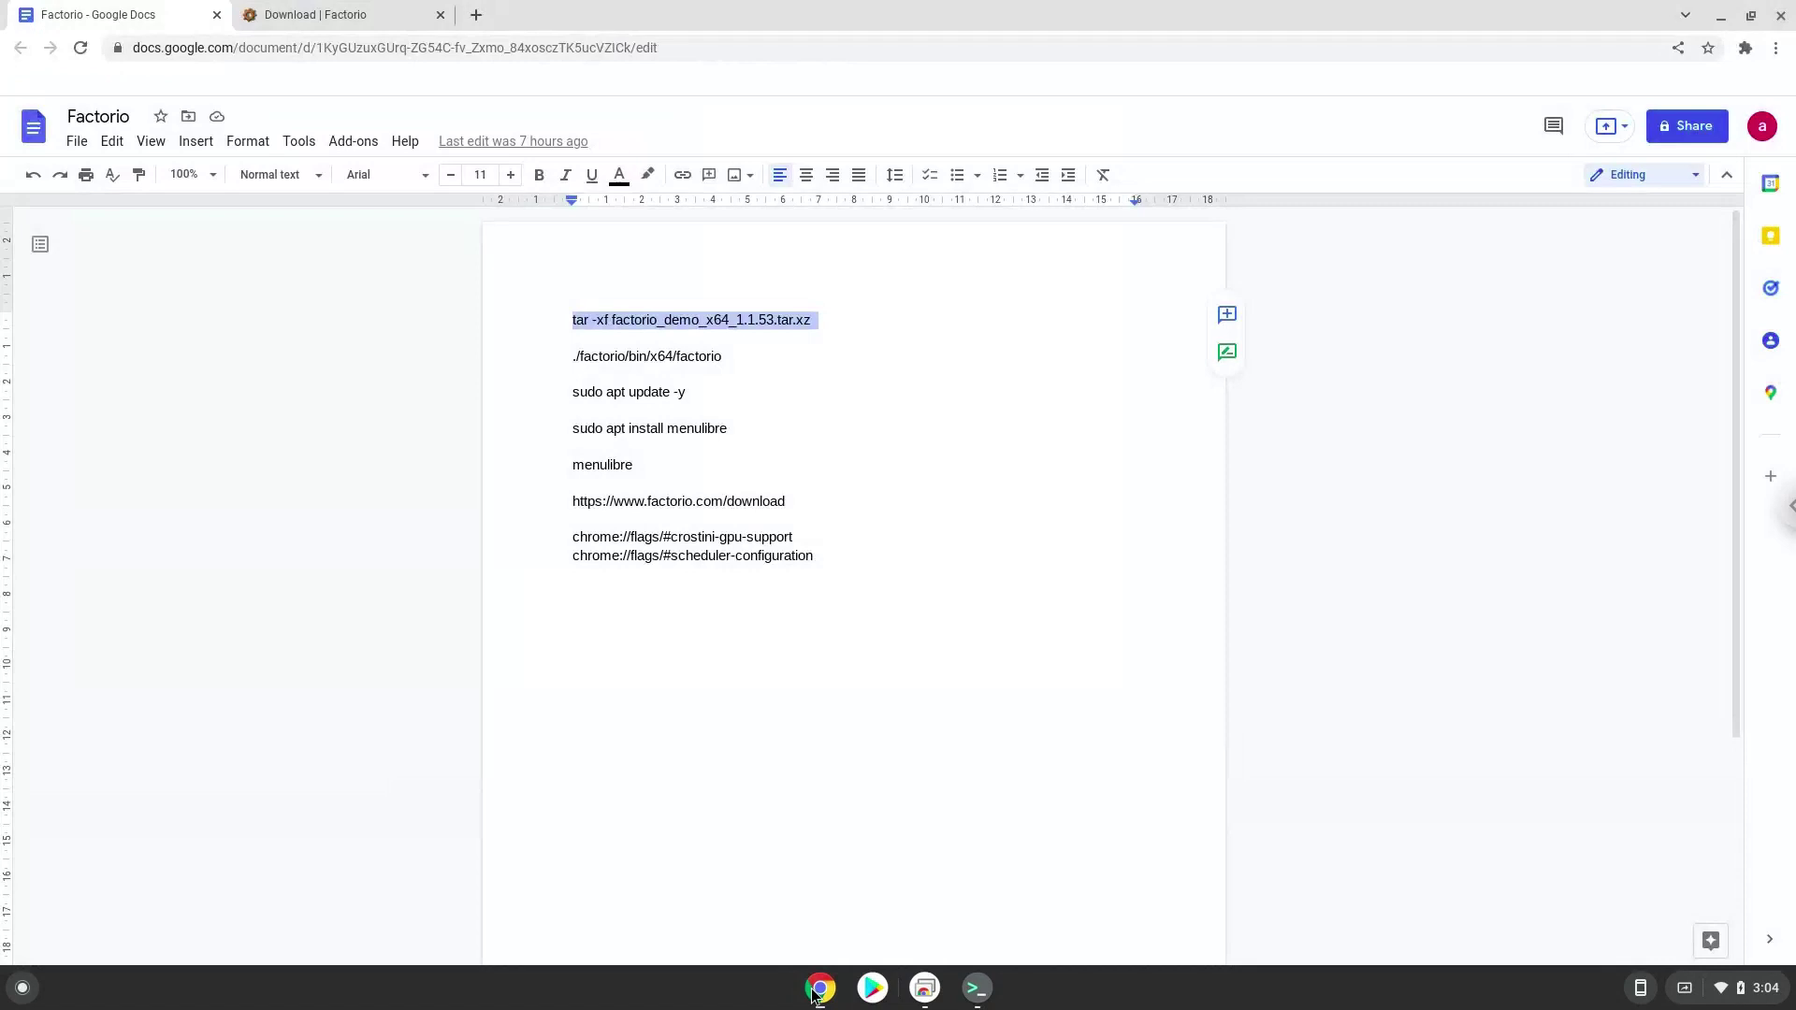
Step: Copy the ./factorio/bin/x64/factorio line from the notes and paste it into Terminal
{"action": "left_click", "coordinate": [639, 354]}
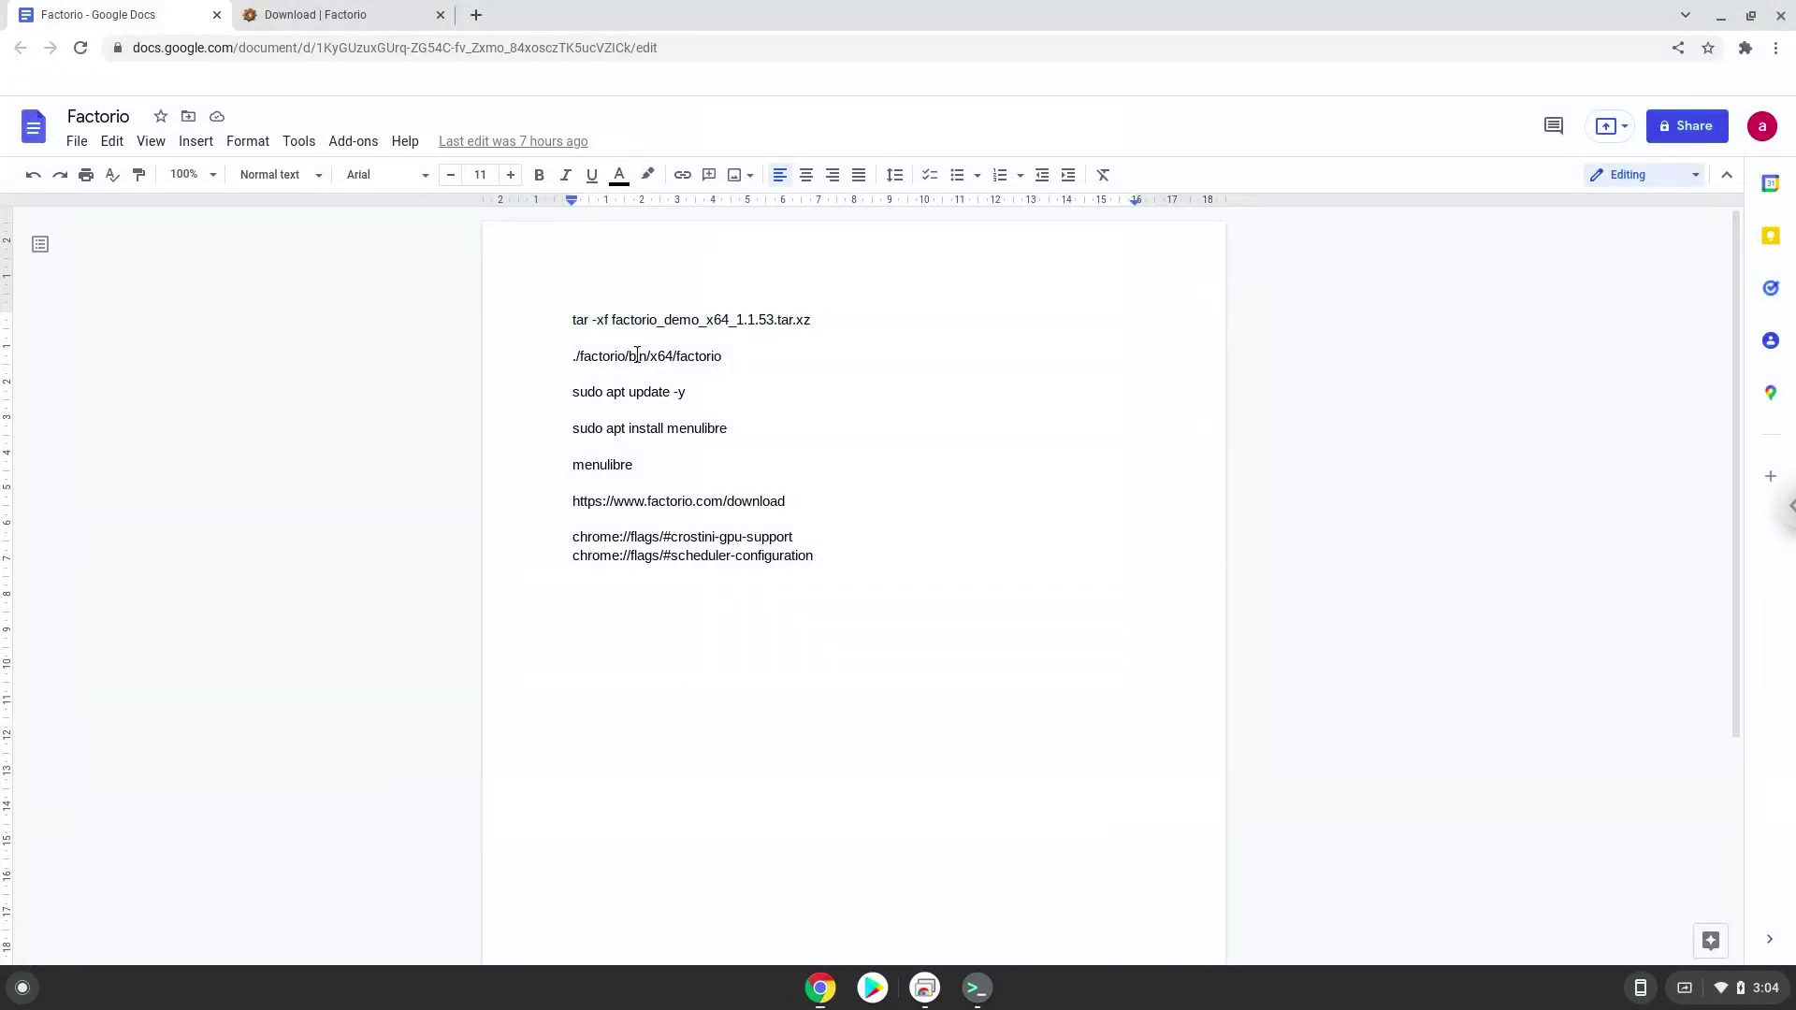
{"action": "triple_click", "coordinate": [637, 353]}
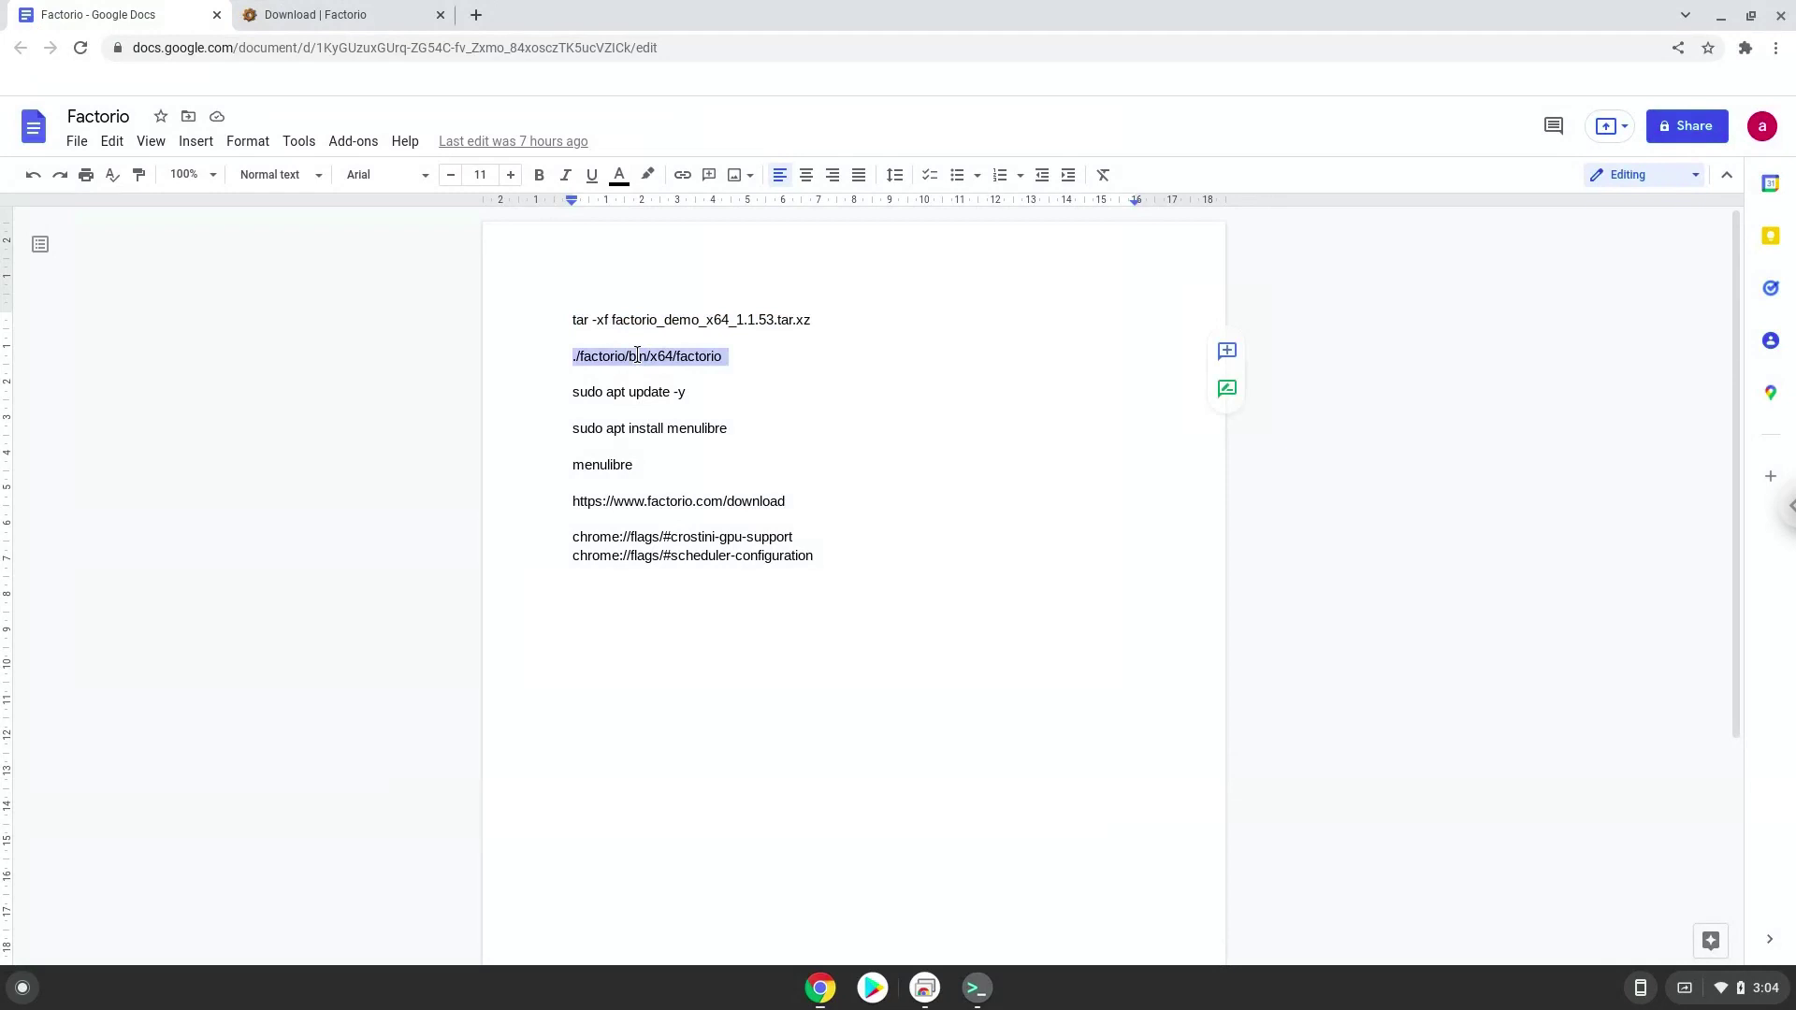
{"action": "right_click", "coordinate": [638, 355]}
{"action": "left_click", "coordinate": [678, 409]}
{"action": "left_click", "coordinate": [968, 996]}
{"action": "right_click", "coordinate": [684, 462]}
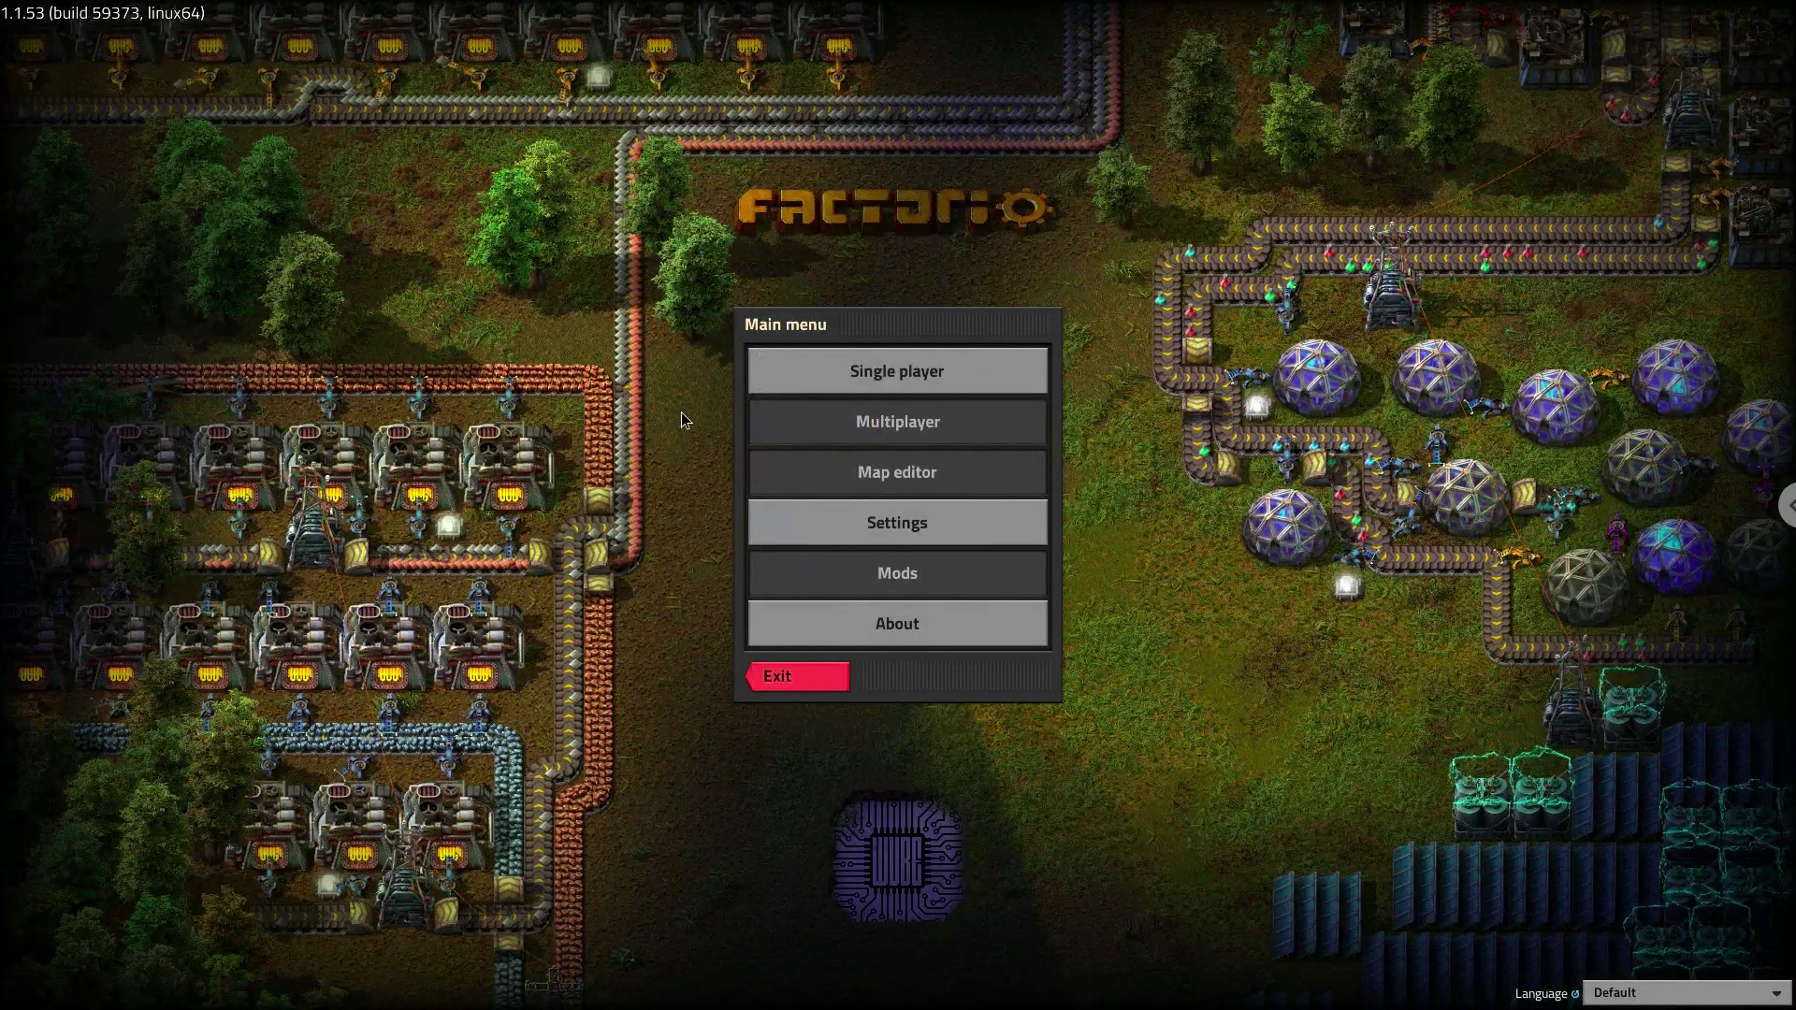
Step: Start a new single-player Factorio game and bring up its in-game menu
{"action": "left_click", "coordinate": [778, 375]}
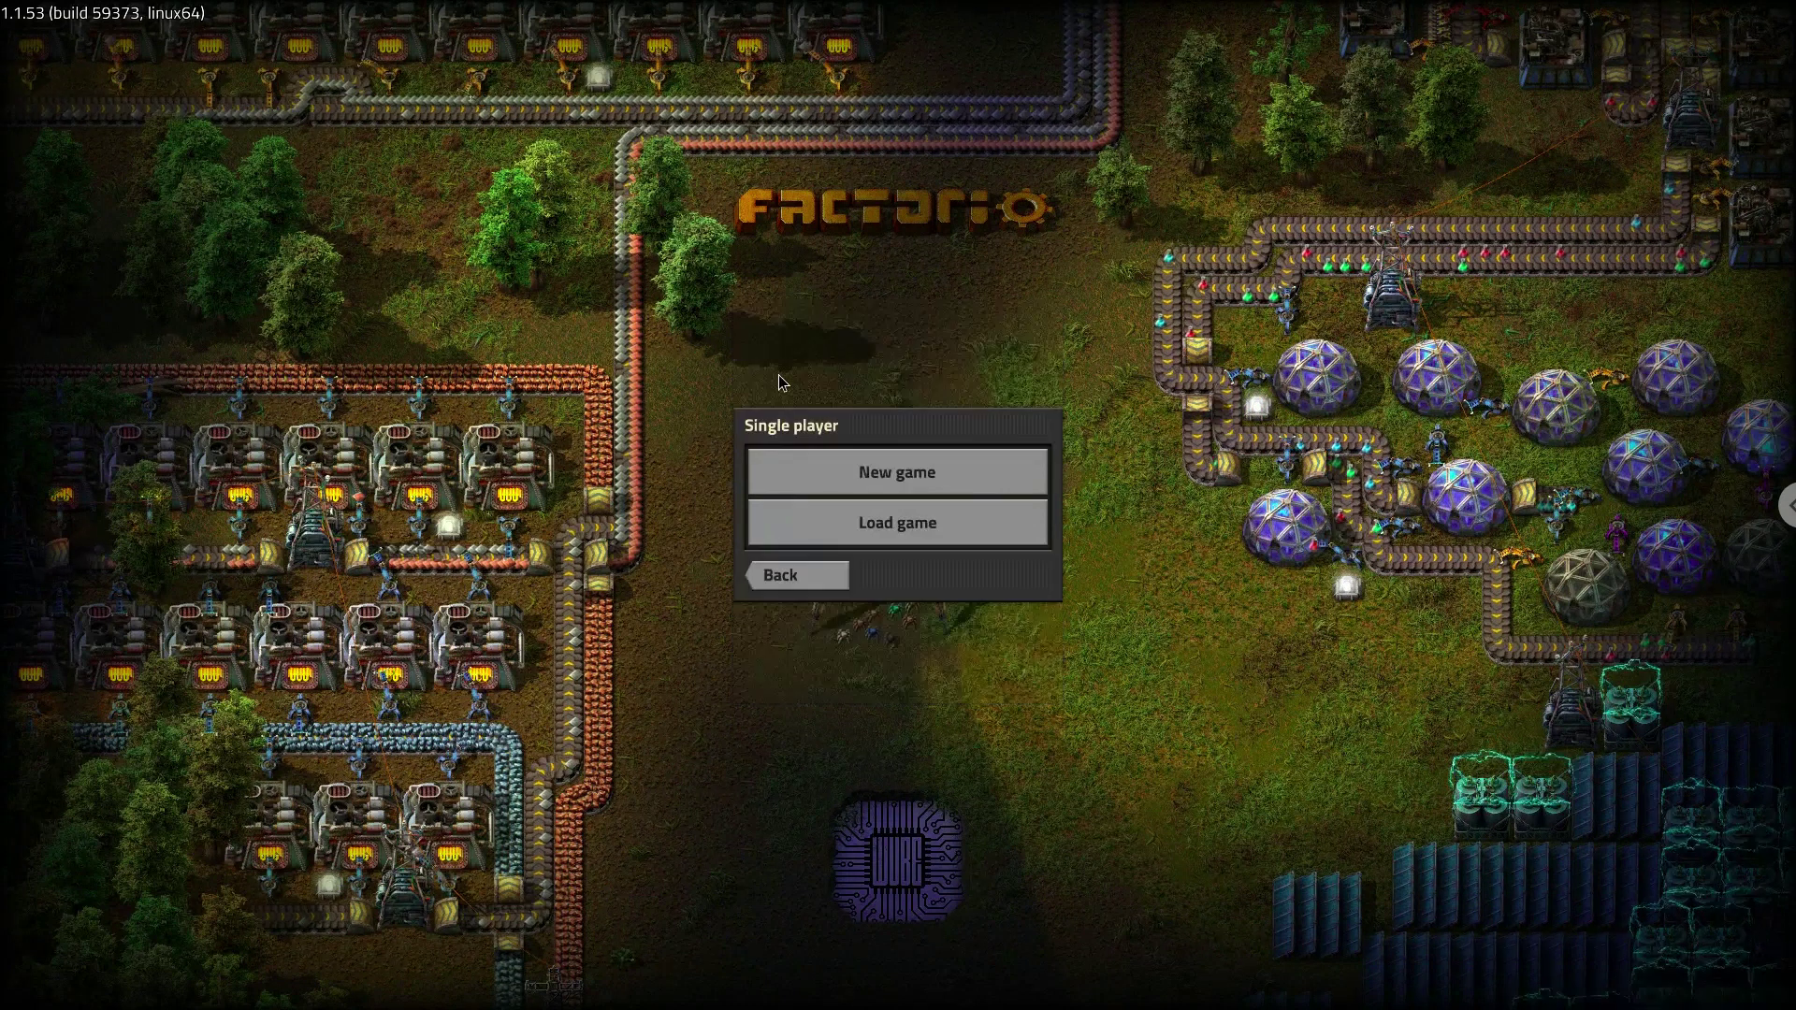
{"action": "left_click", "coordinate": [842, 487]}
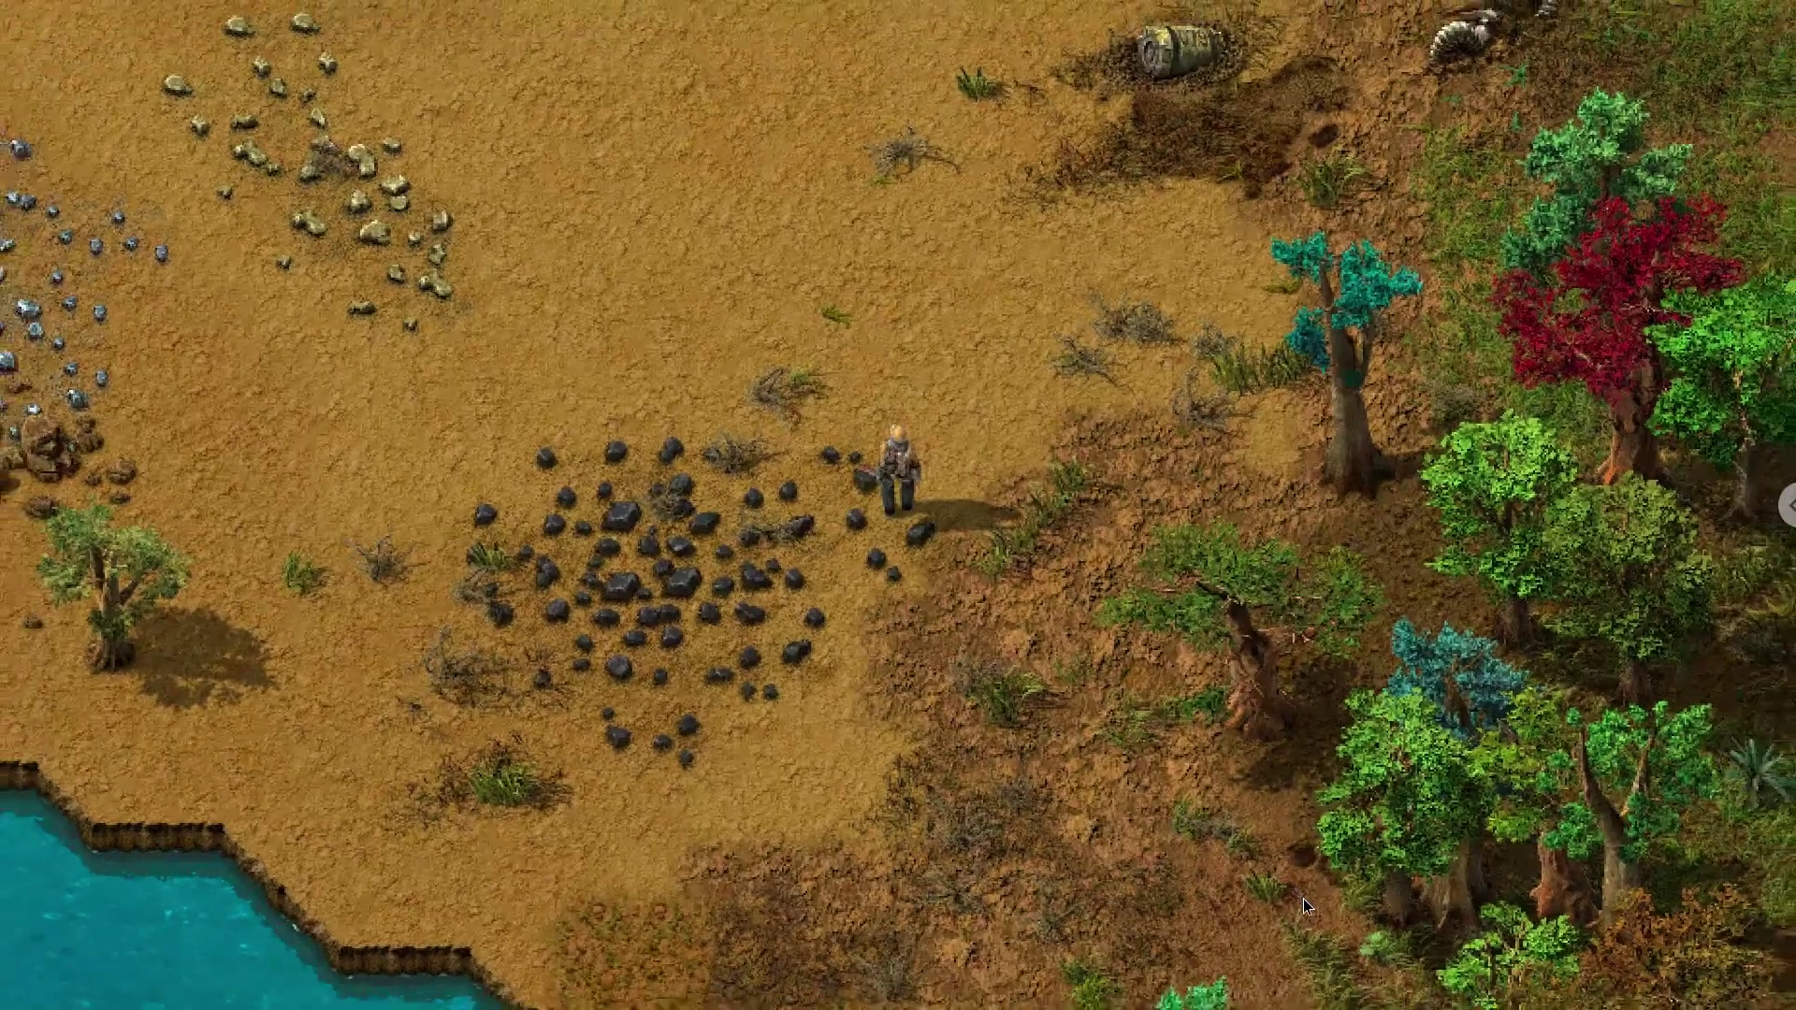
{"action": "key", "text": "Escape"}
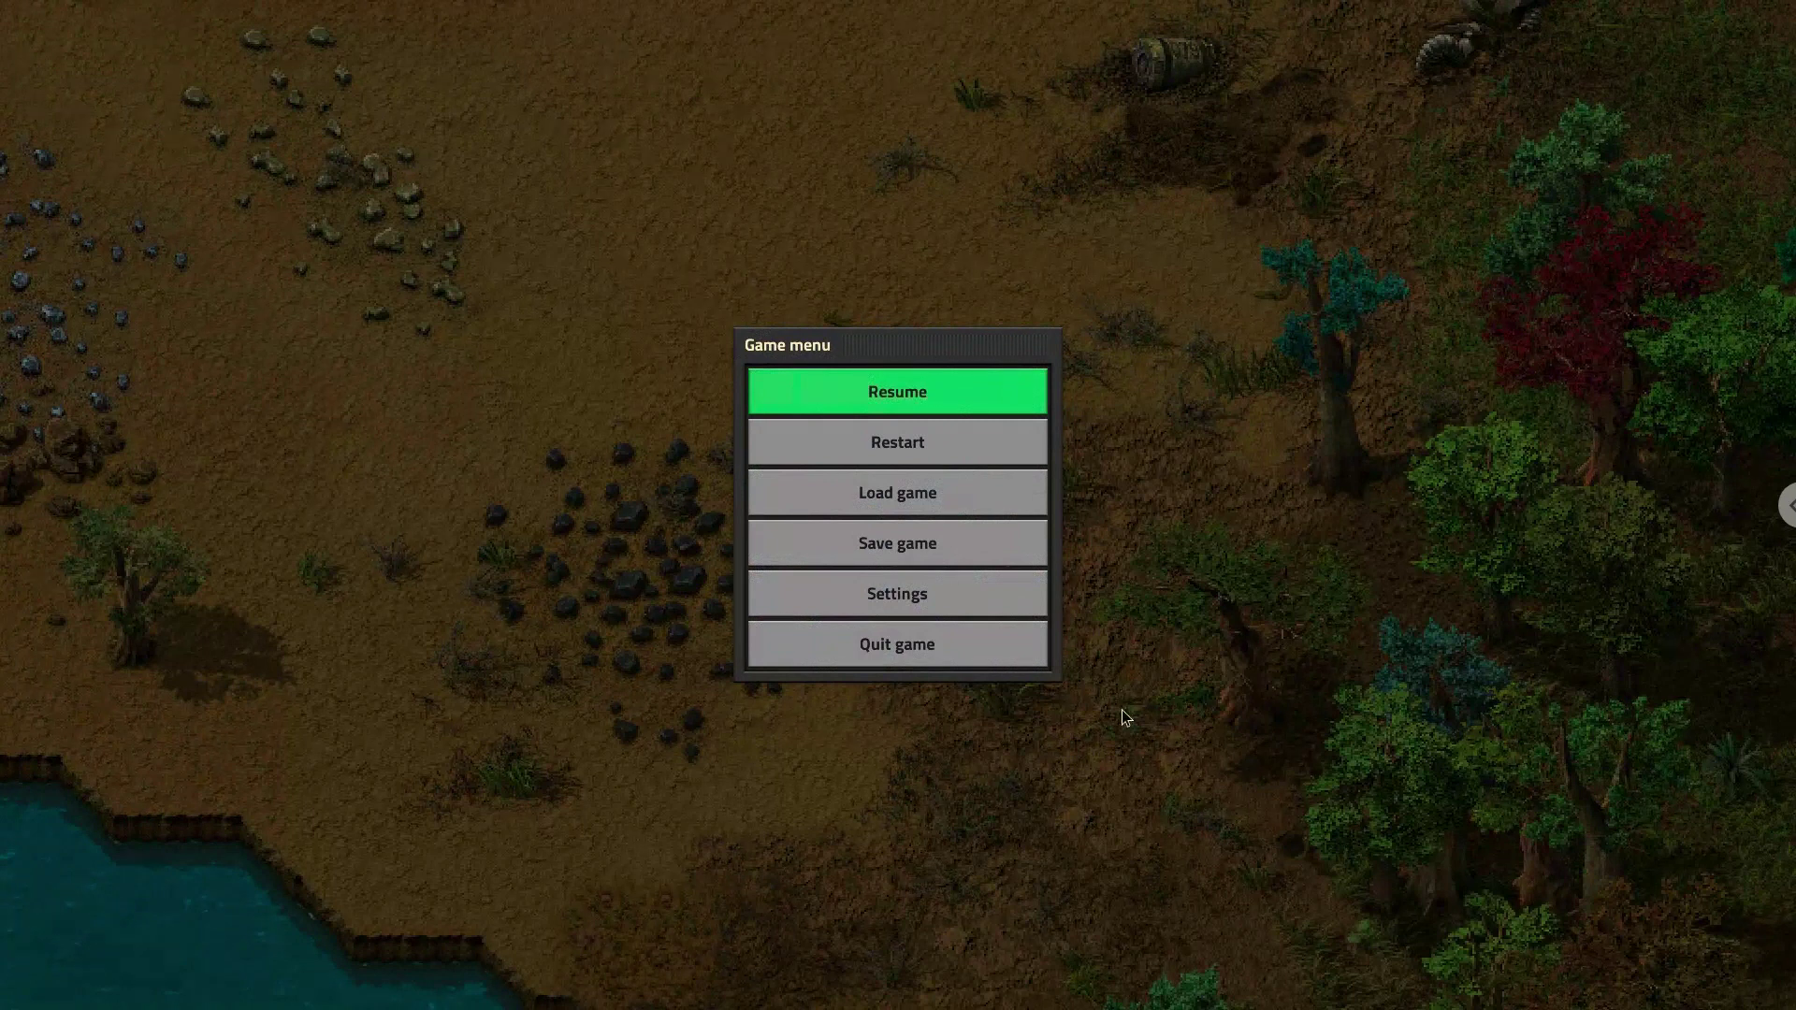
Step: Quit the current Factorio game without saving, then exit Factorio from its main menu
{"action": "left_click", "coordinate": [971, 644]}
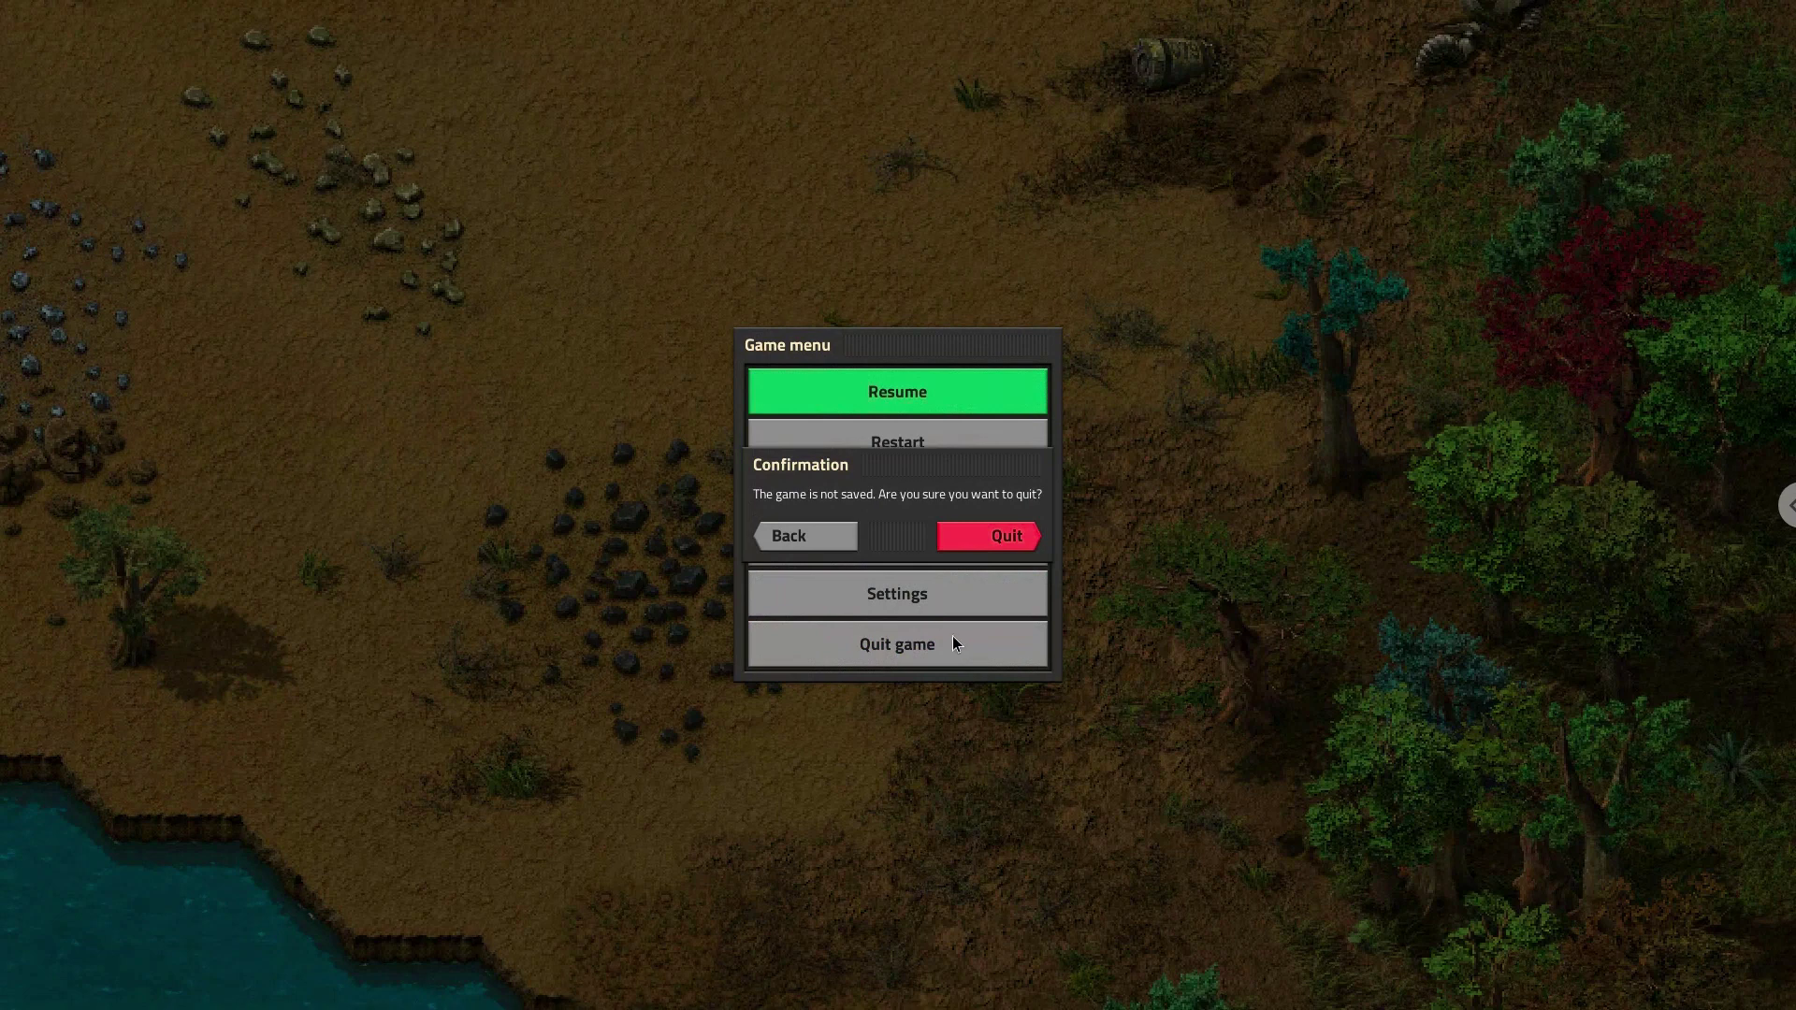
{"action": "left_click", "coordinate": [958, 539]}
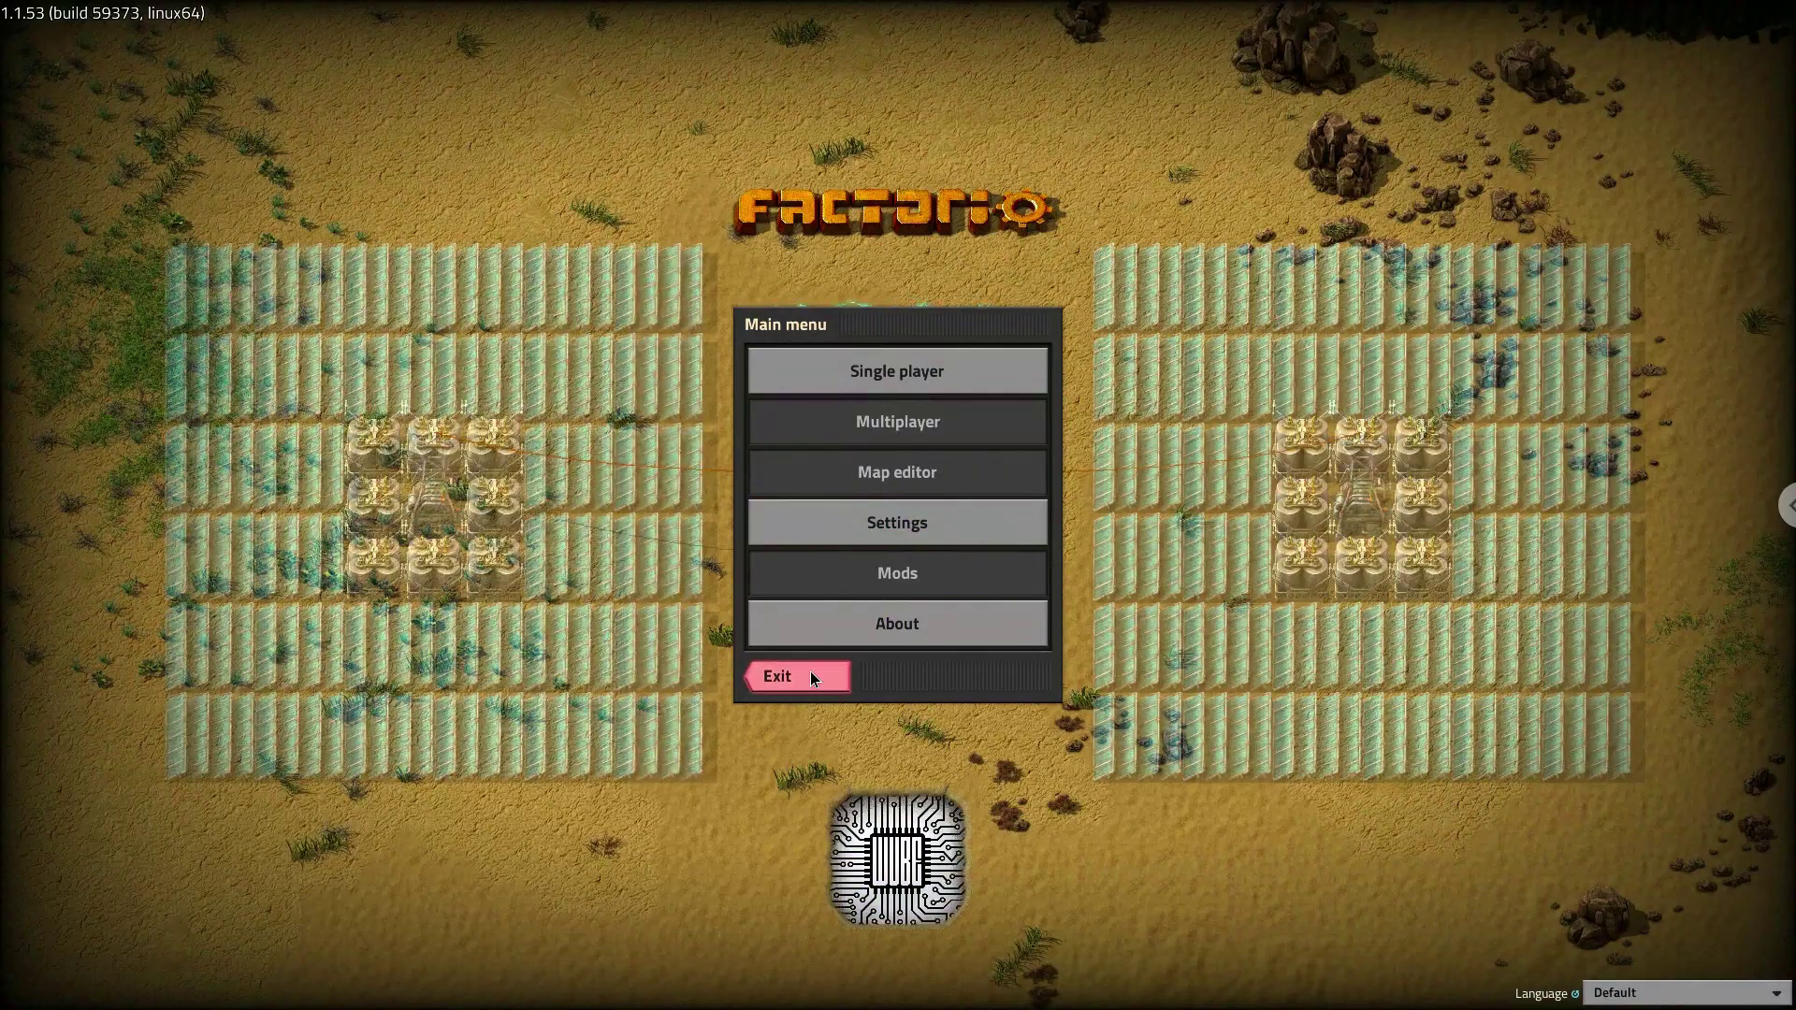
{"action": "left_click", "coordinate": [809, 672]}
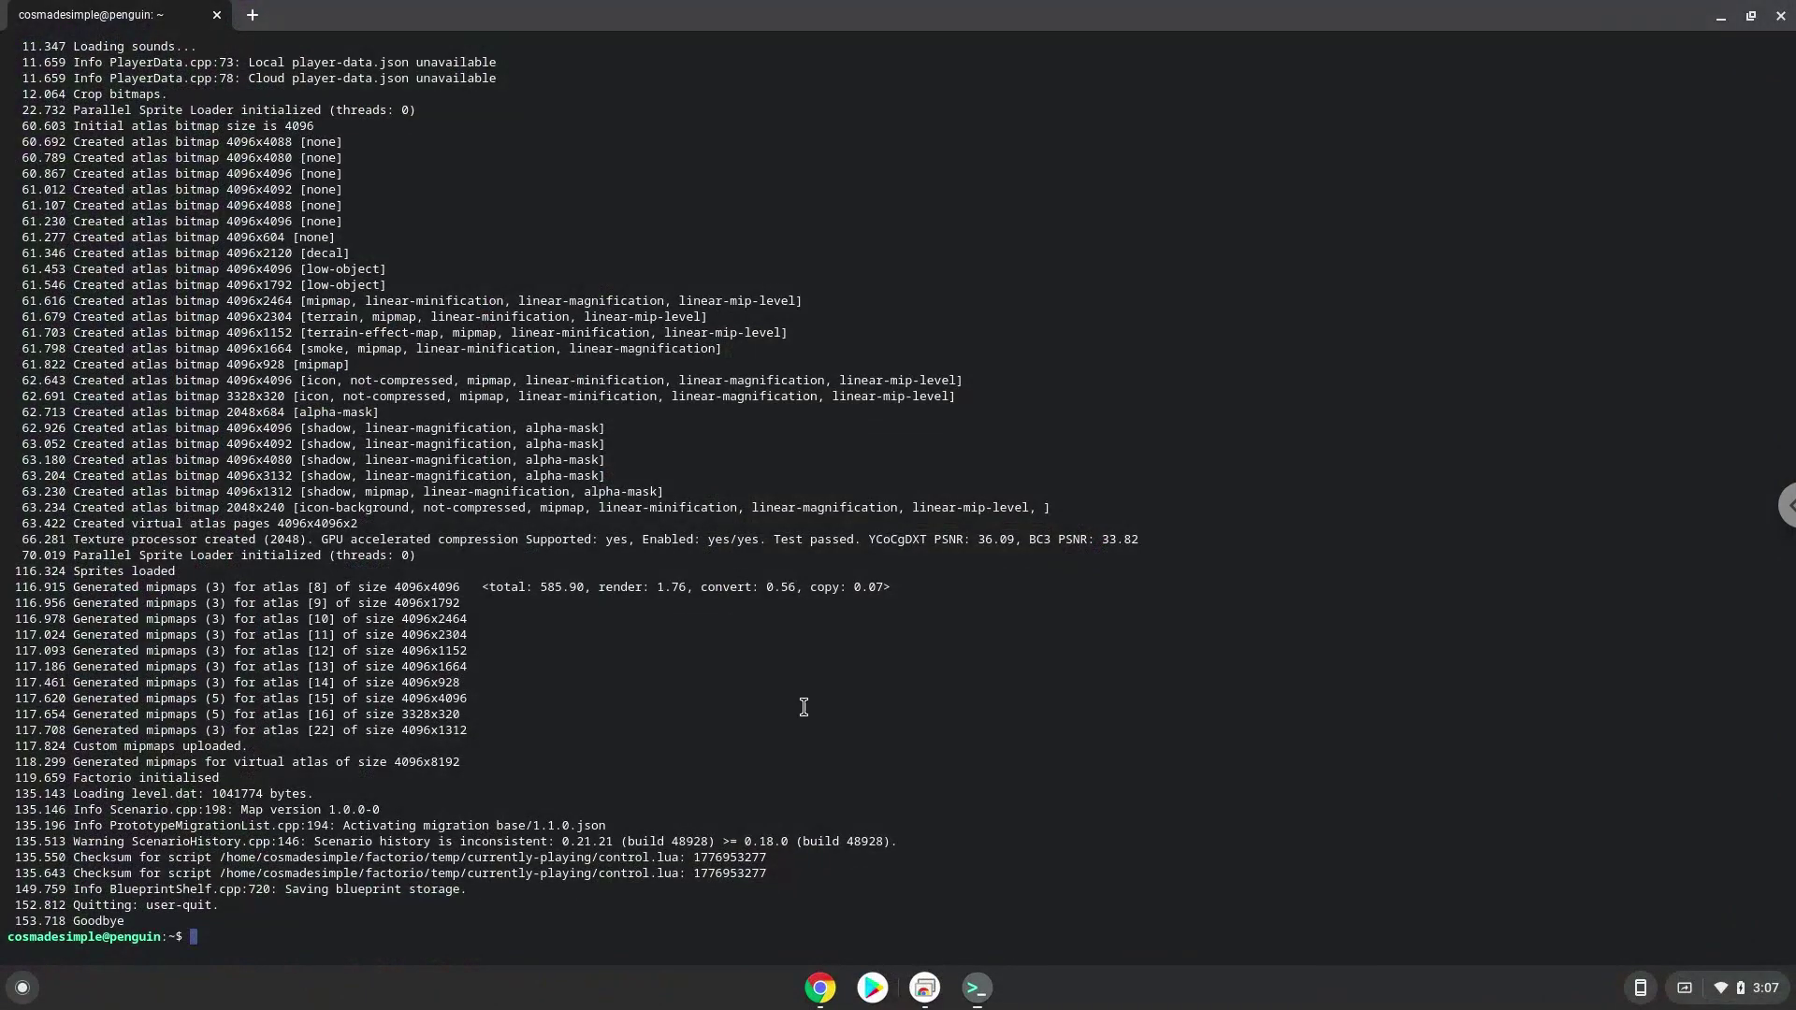
Step: Copy the 'sudo apt update -y' line from the Docs notes and run it in Terminal
{"action": "left_click", "coordinate": [819, 988]}
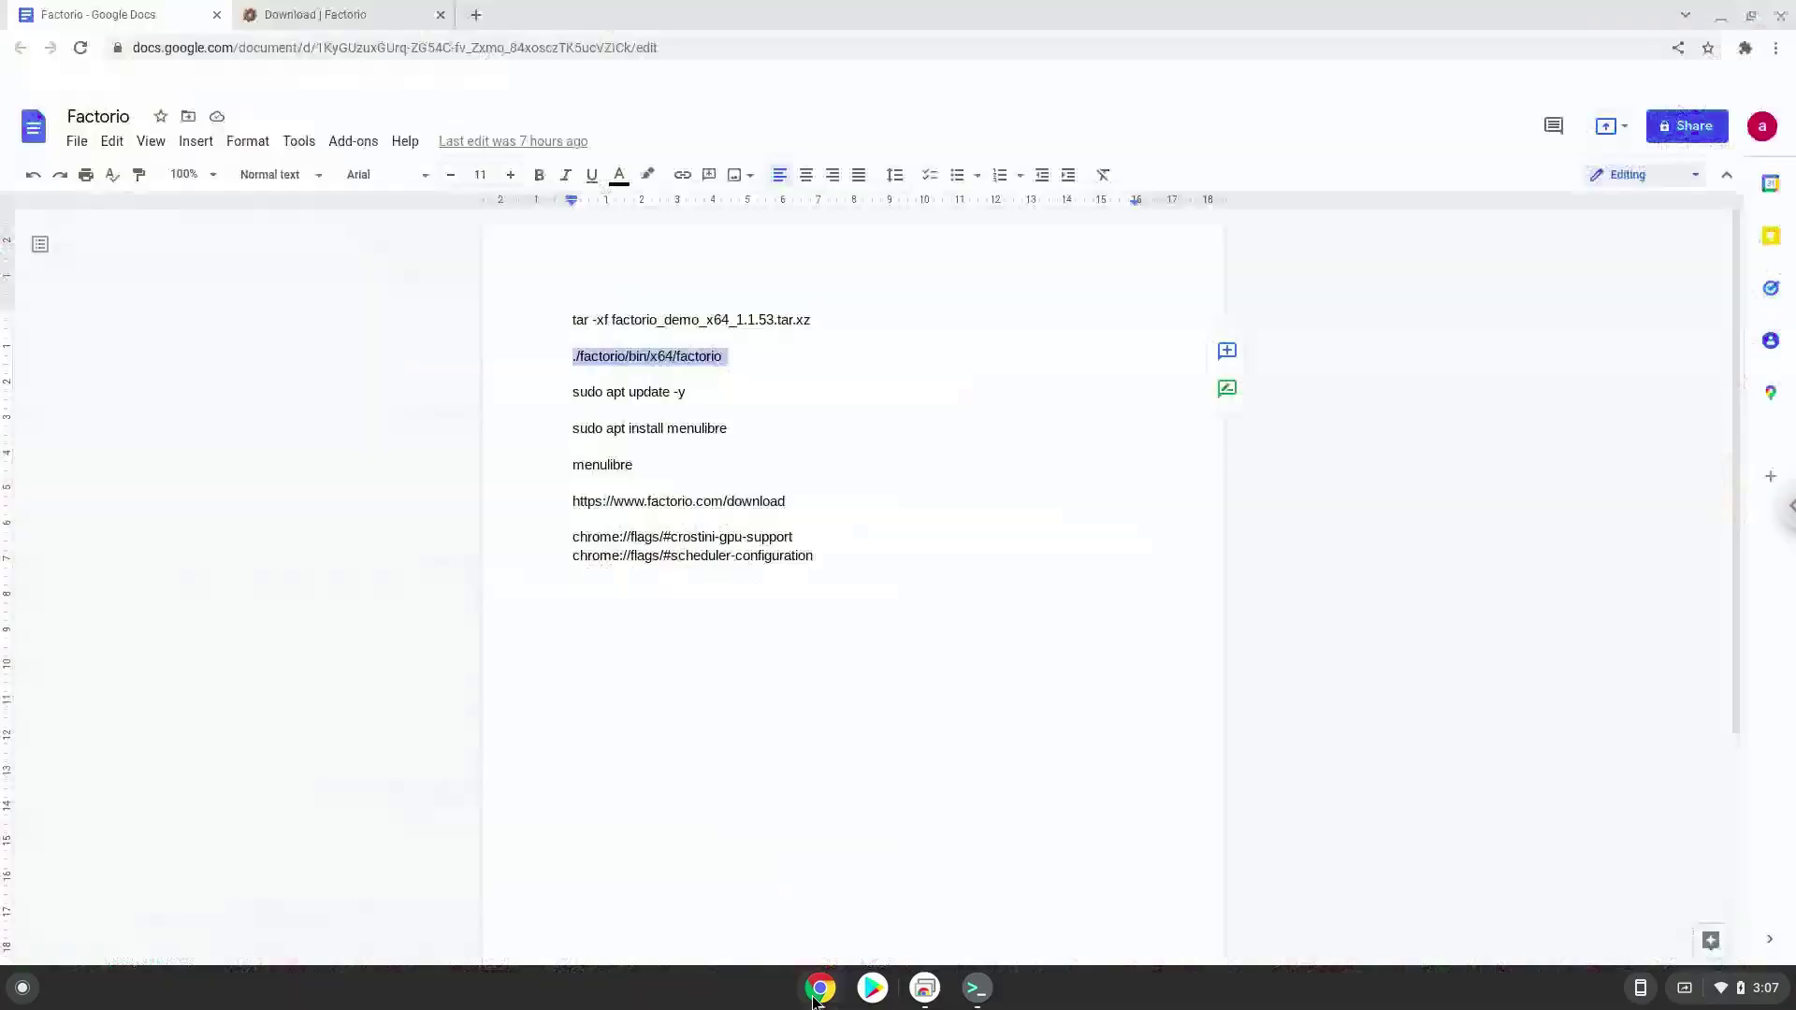
{"action": "double_click", "coordinate": [645, 394]}
{"action": "triple_click", "coordinate": [646, 394]}
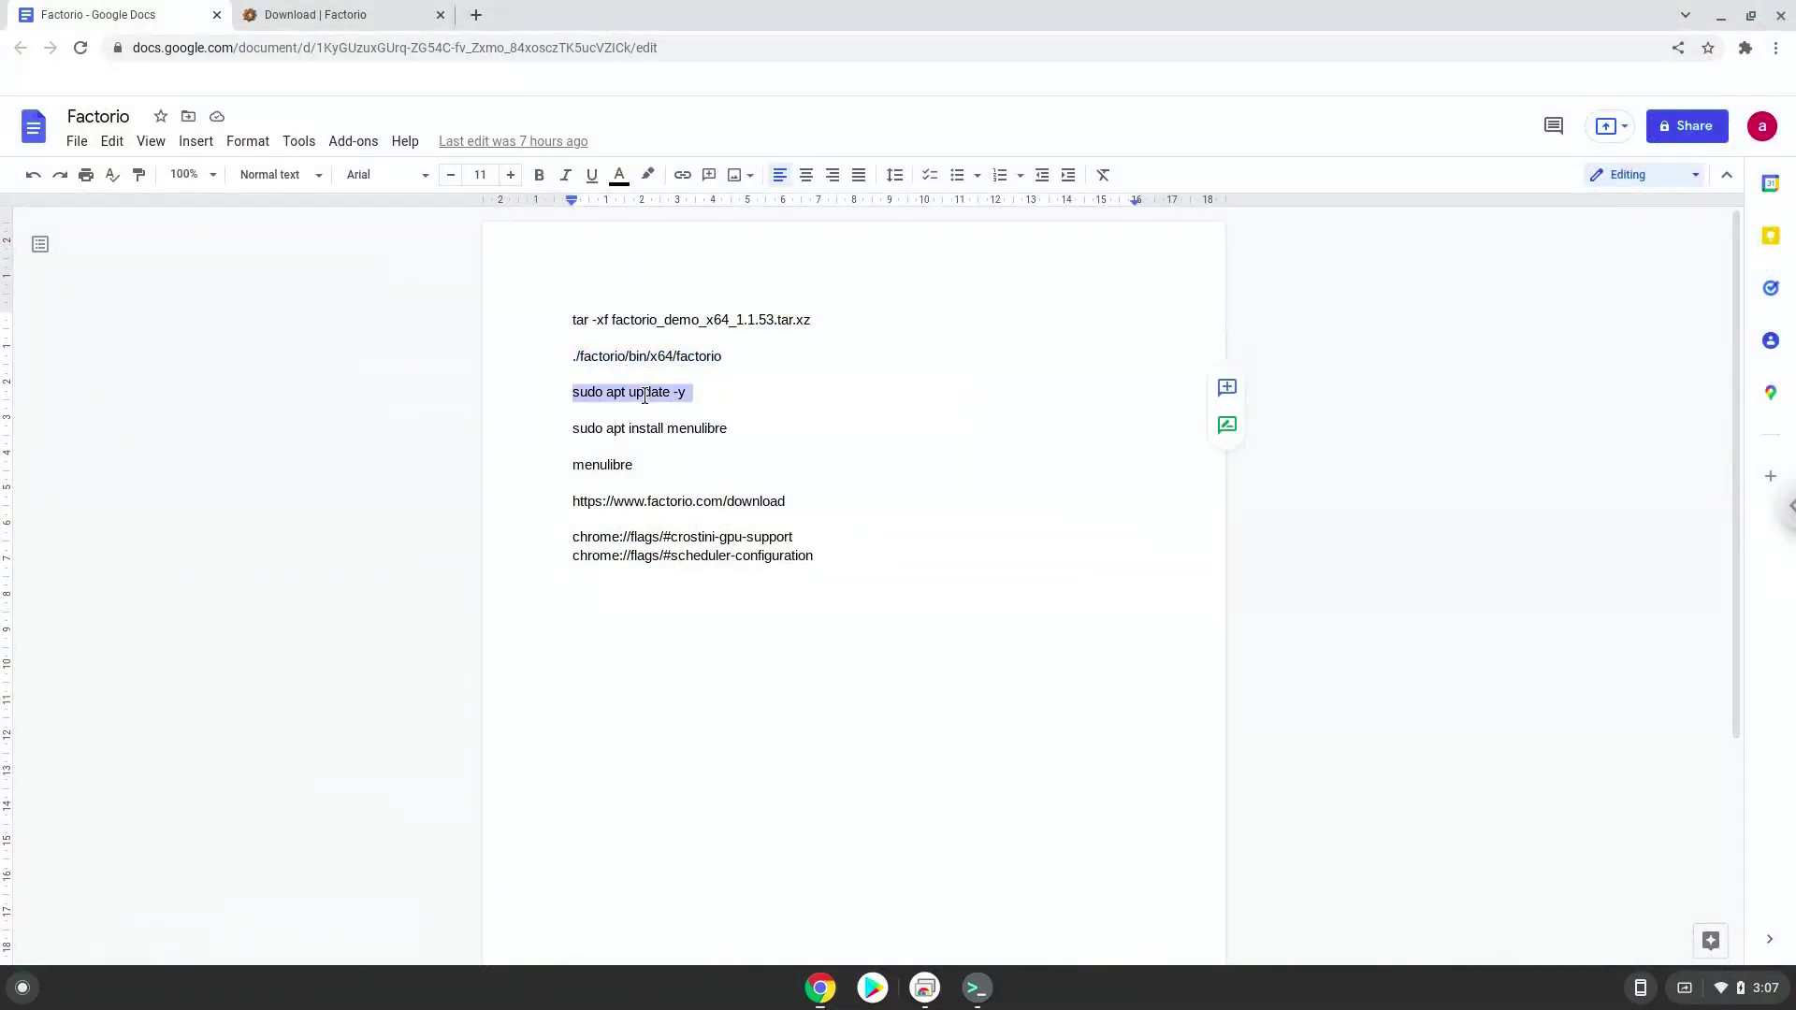
{"action": "right_click", "coordinate": [645, 395]}
{"action": "left_click", "coordinate": [696, 447]}
{"action": "left_click", "coordinate": [976, 990]}
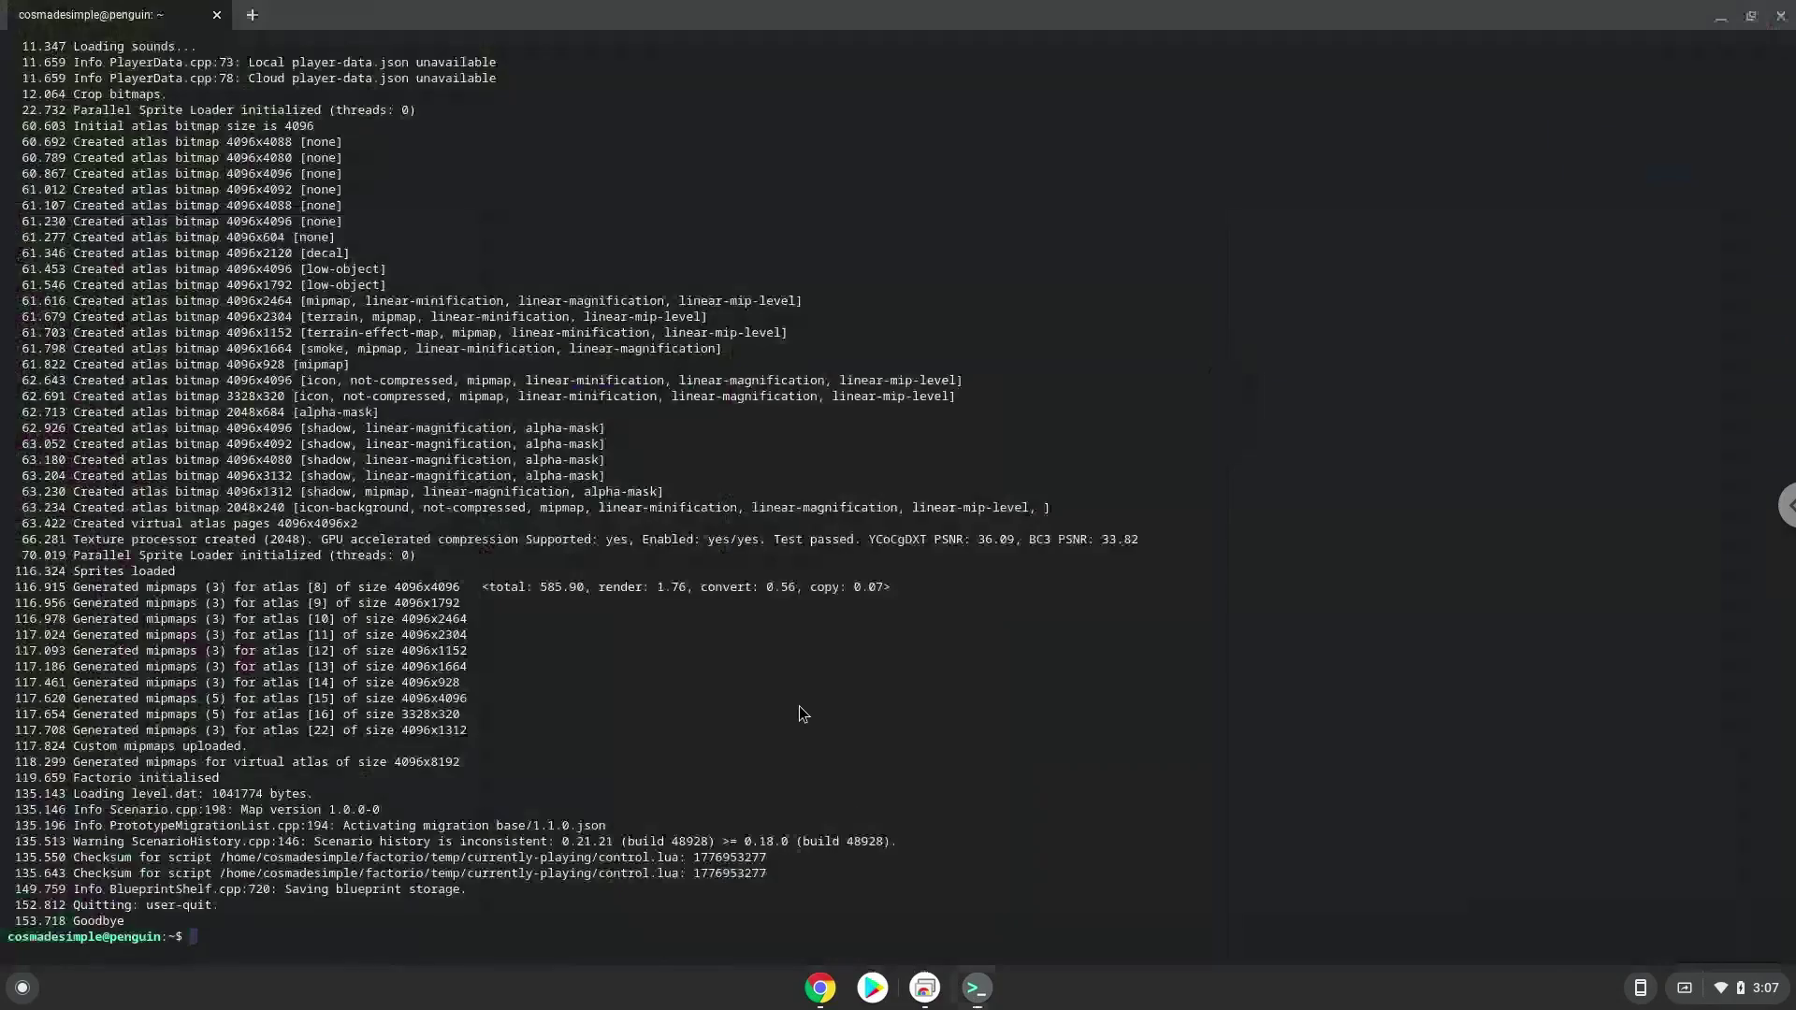
{"action": "key", "text": "ctrl+shift+v"}
{"action": "key", "text": "Return"}
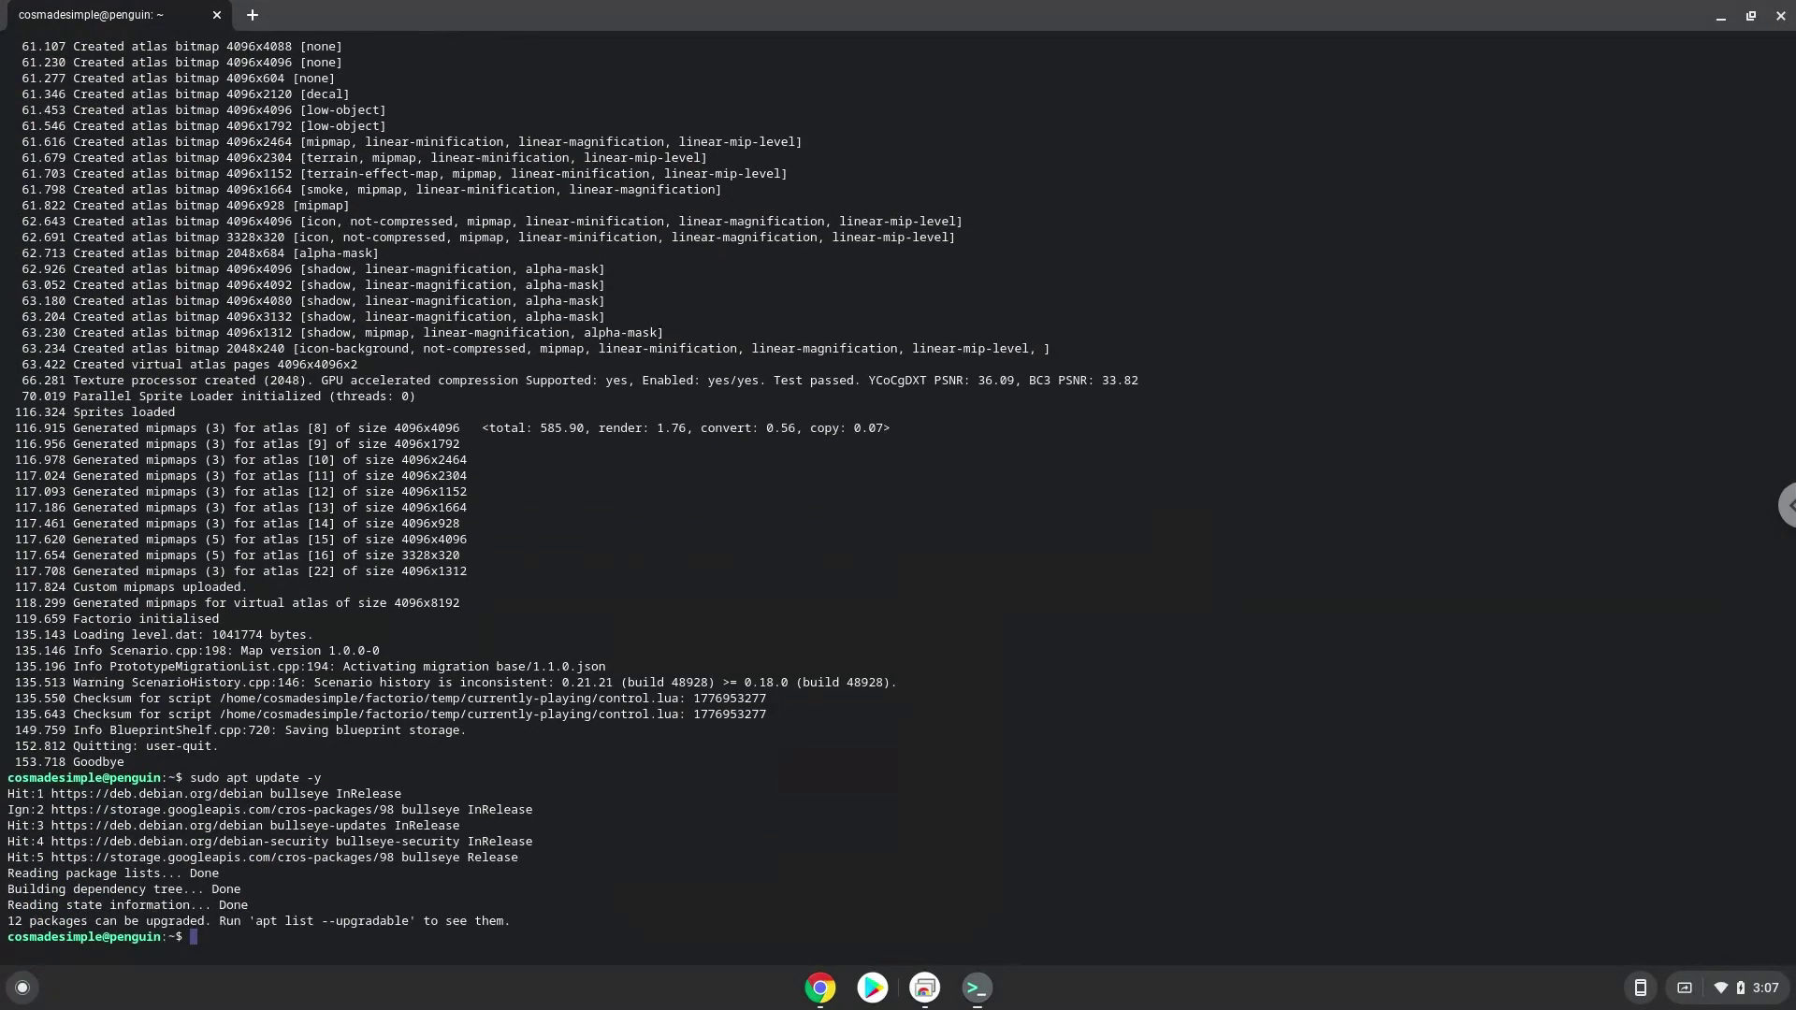
Step: Run 'sudo apt install menulibre' from the notes in Terminal and accept the package install
{"action": "left_click", "coordinate": [816, 989]}
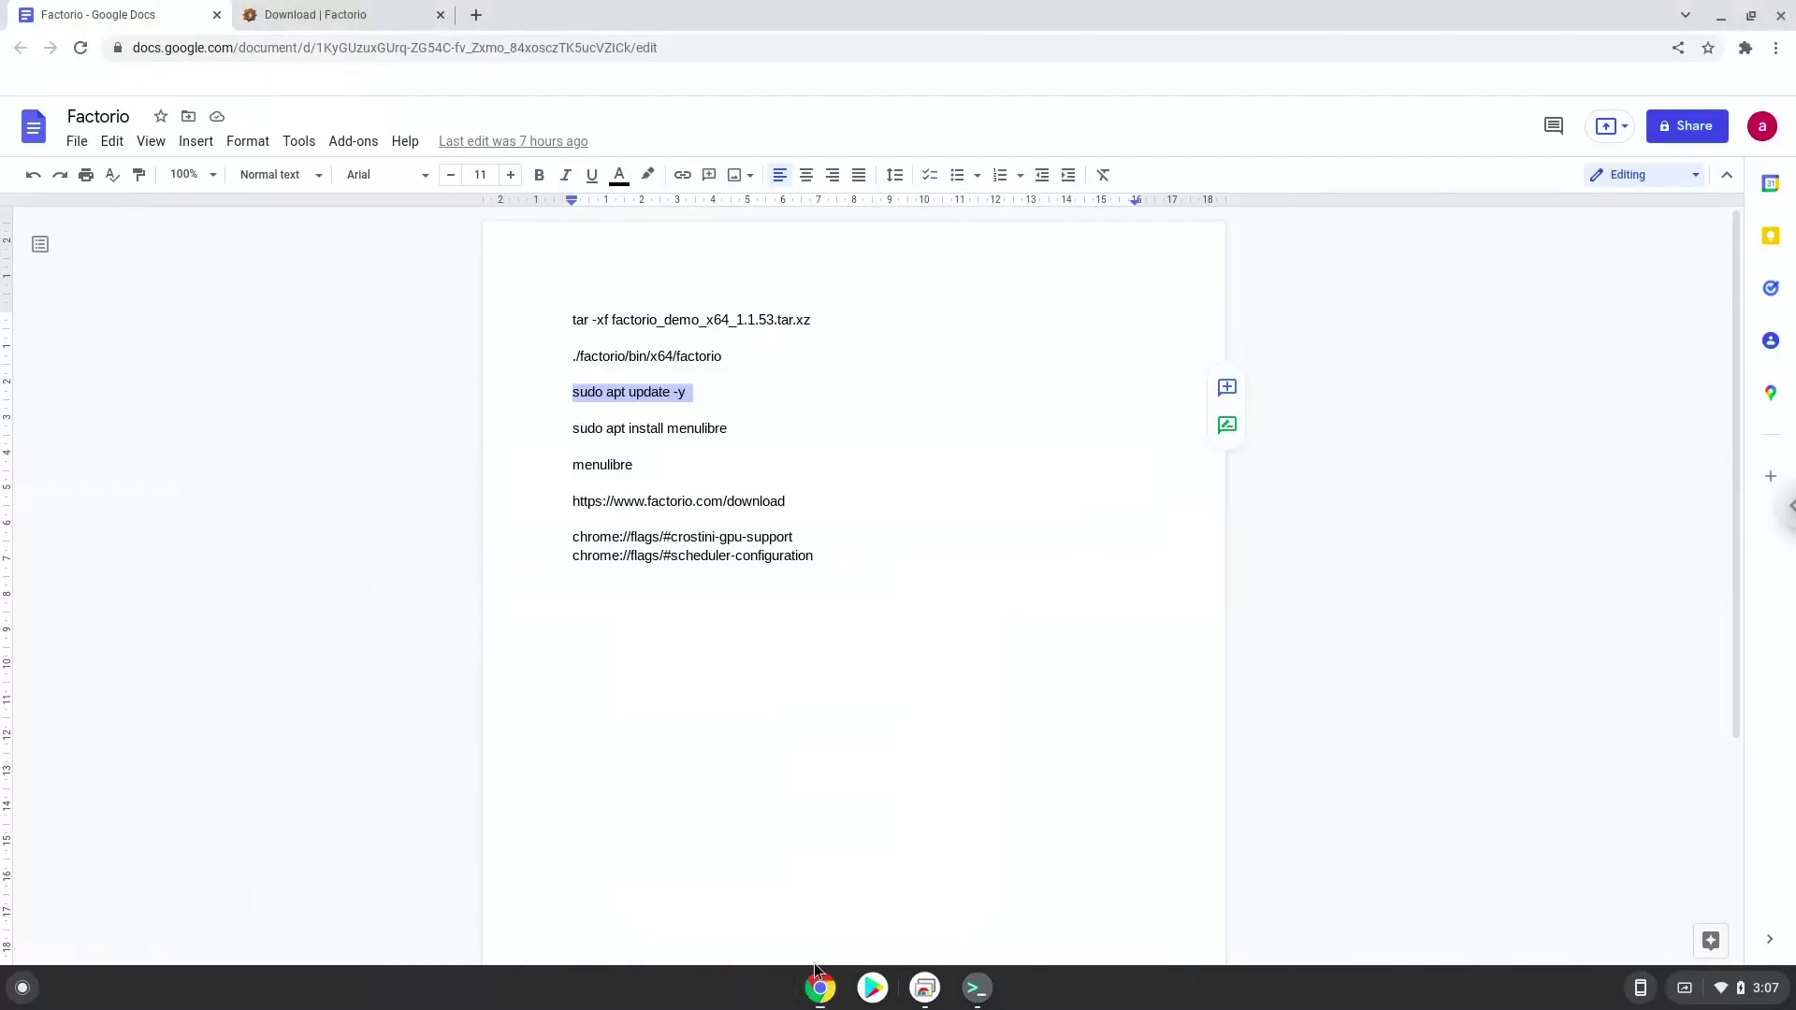
{"action": "triple_click", "coordinate": [645, 424]}
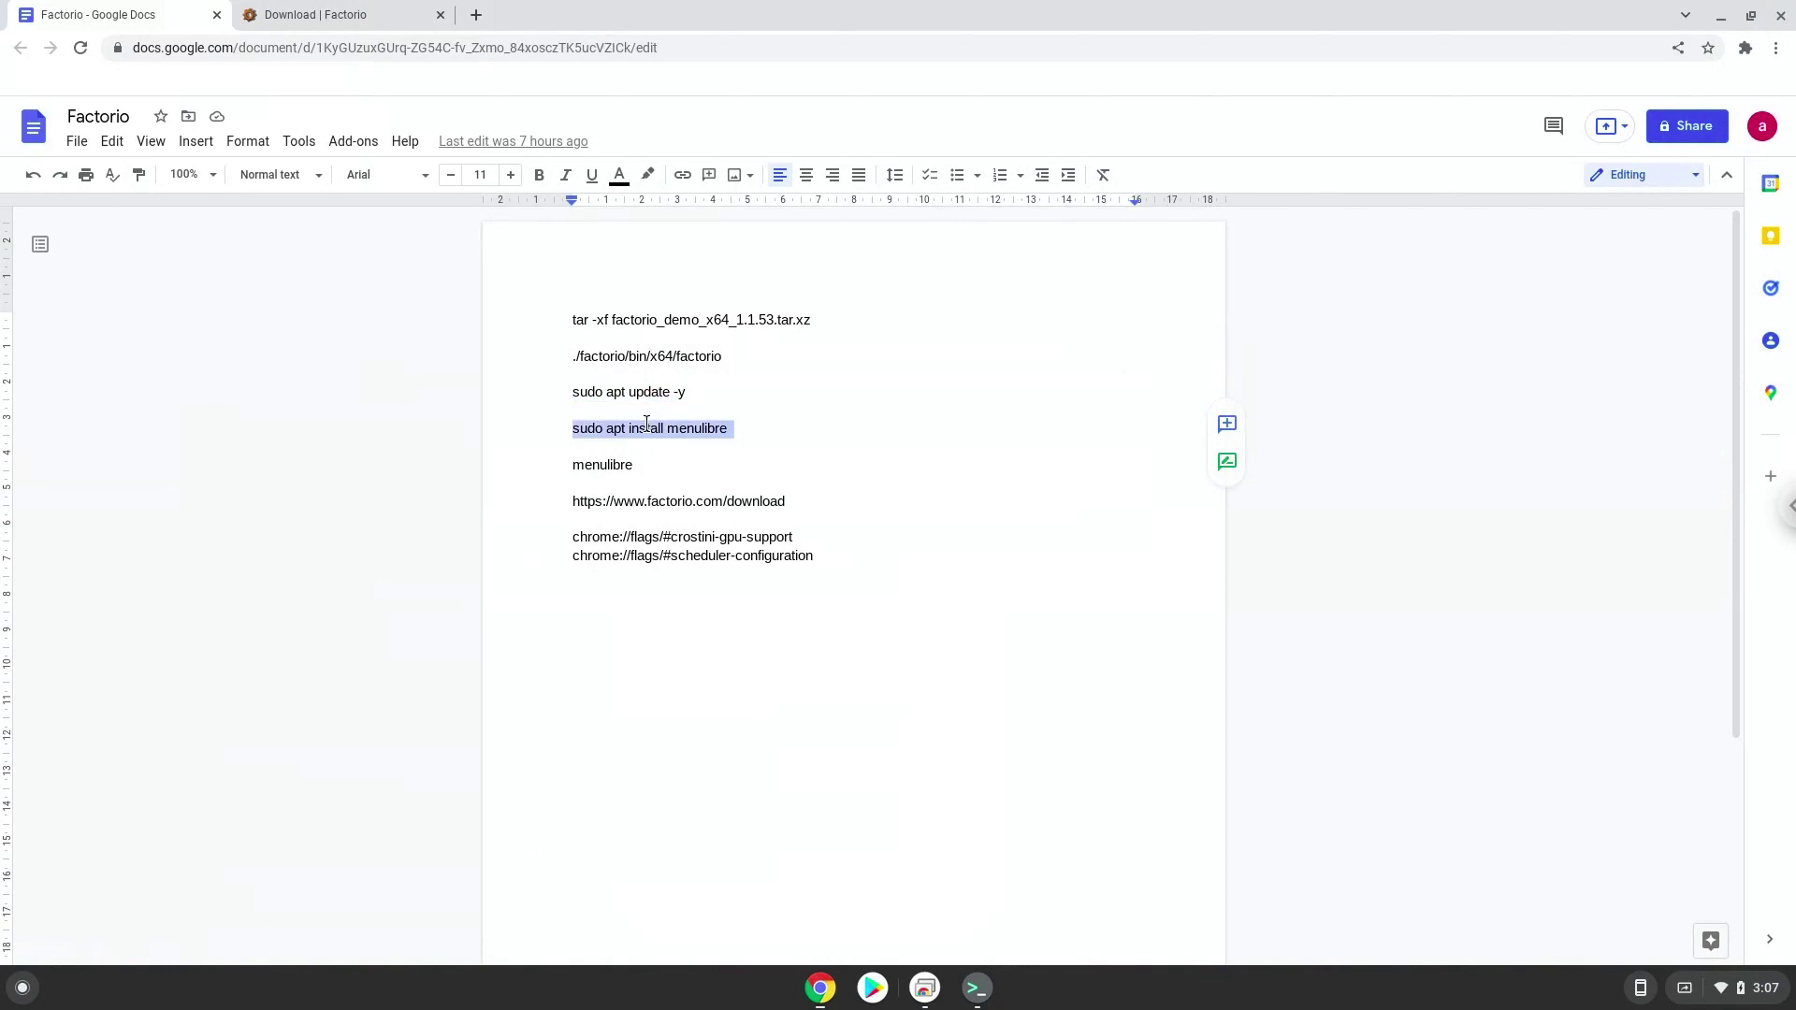
{"action": "right_click", "coordinate": [646, 425]}
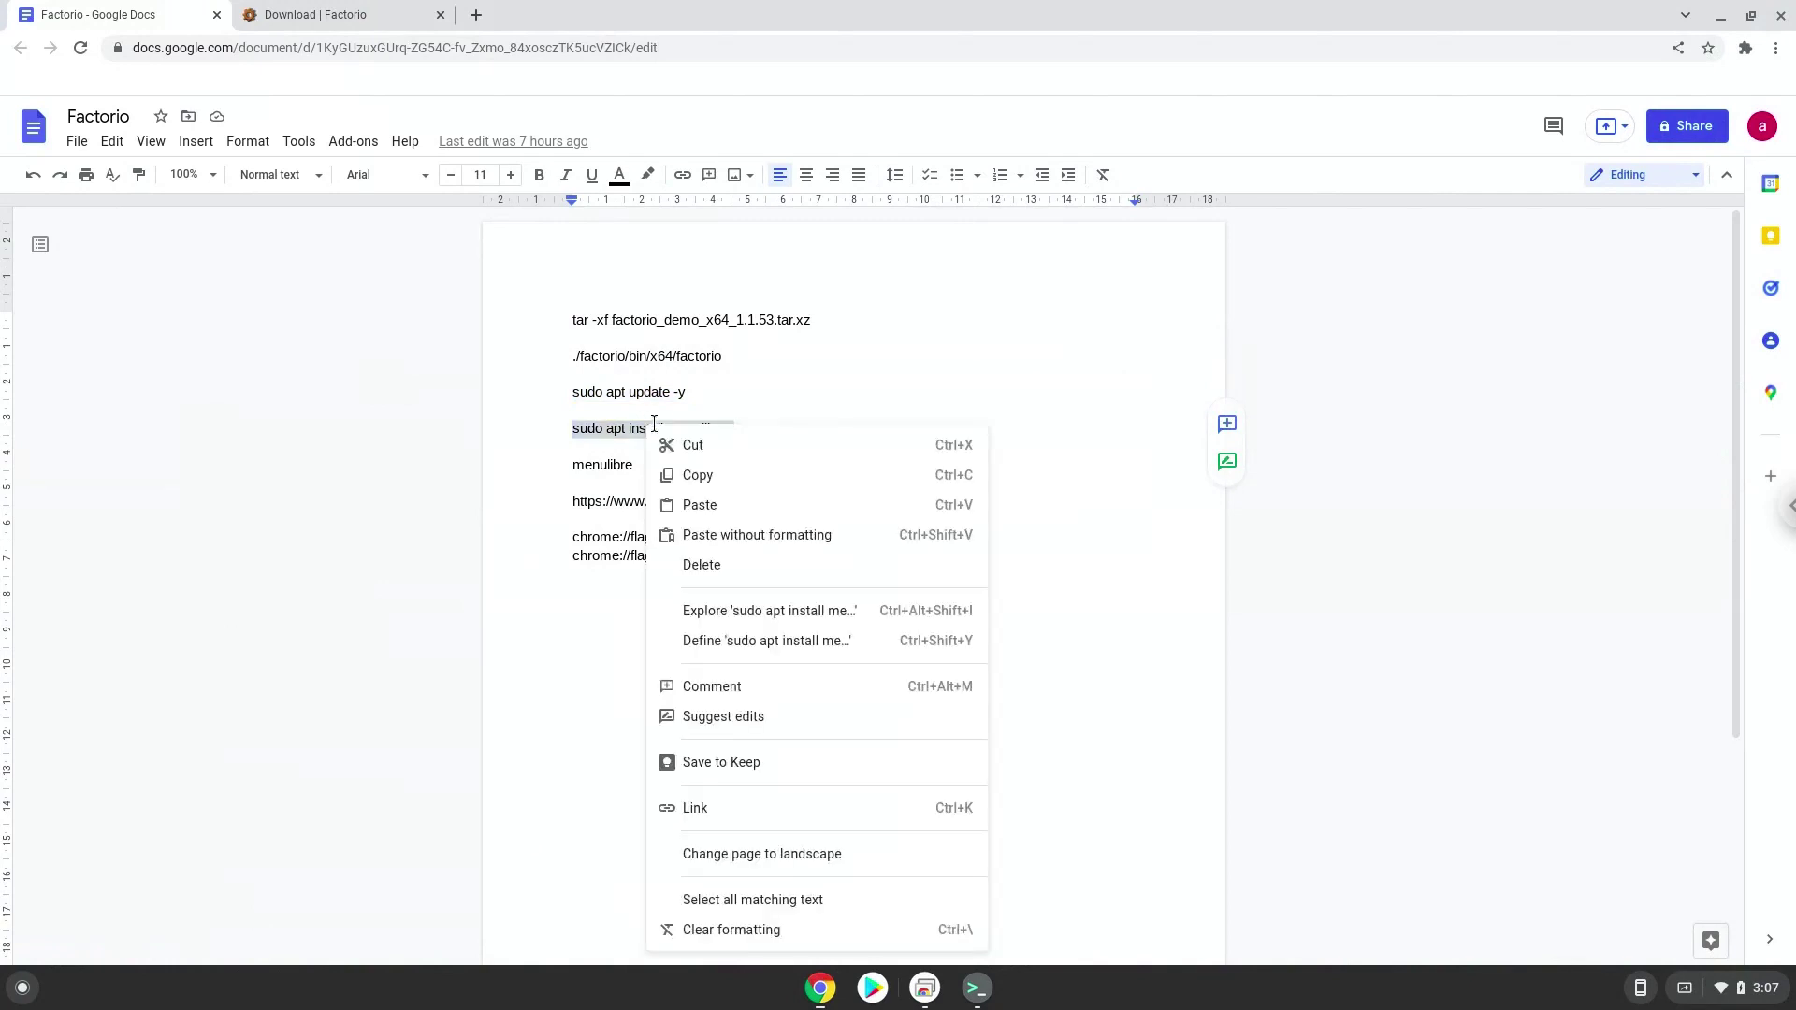
{"action": "left_click", "coordinate": [706, 476]}
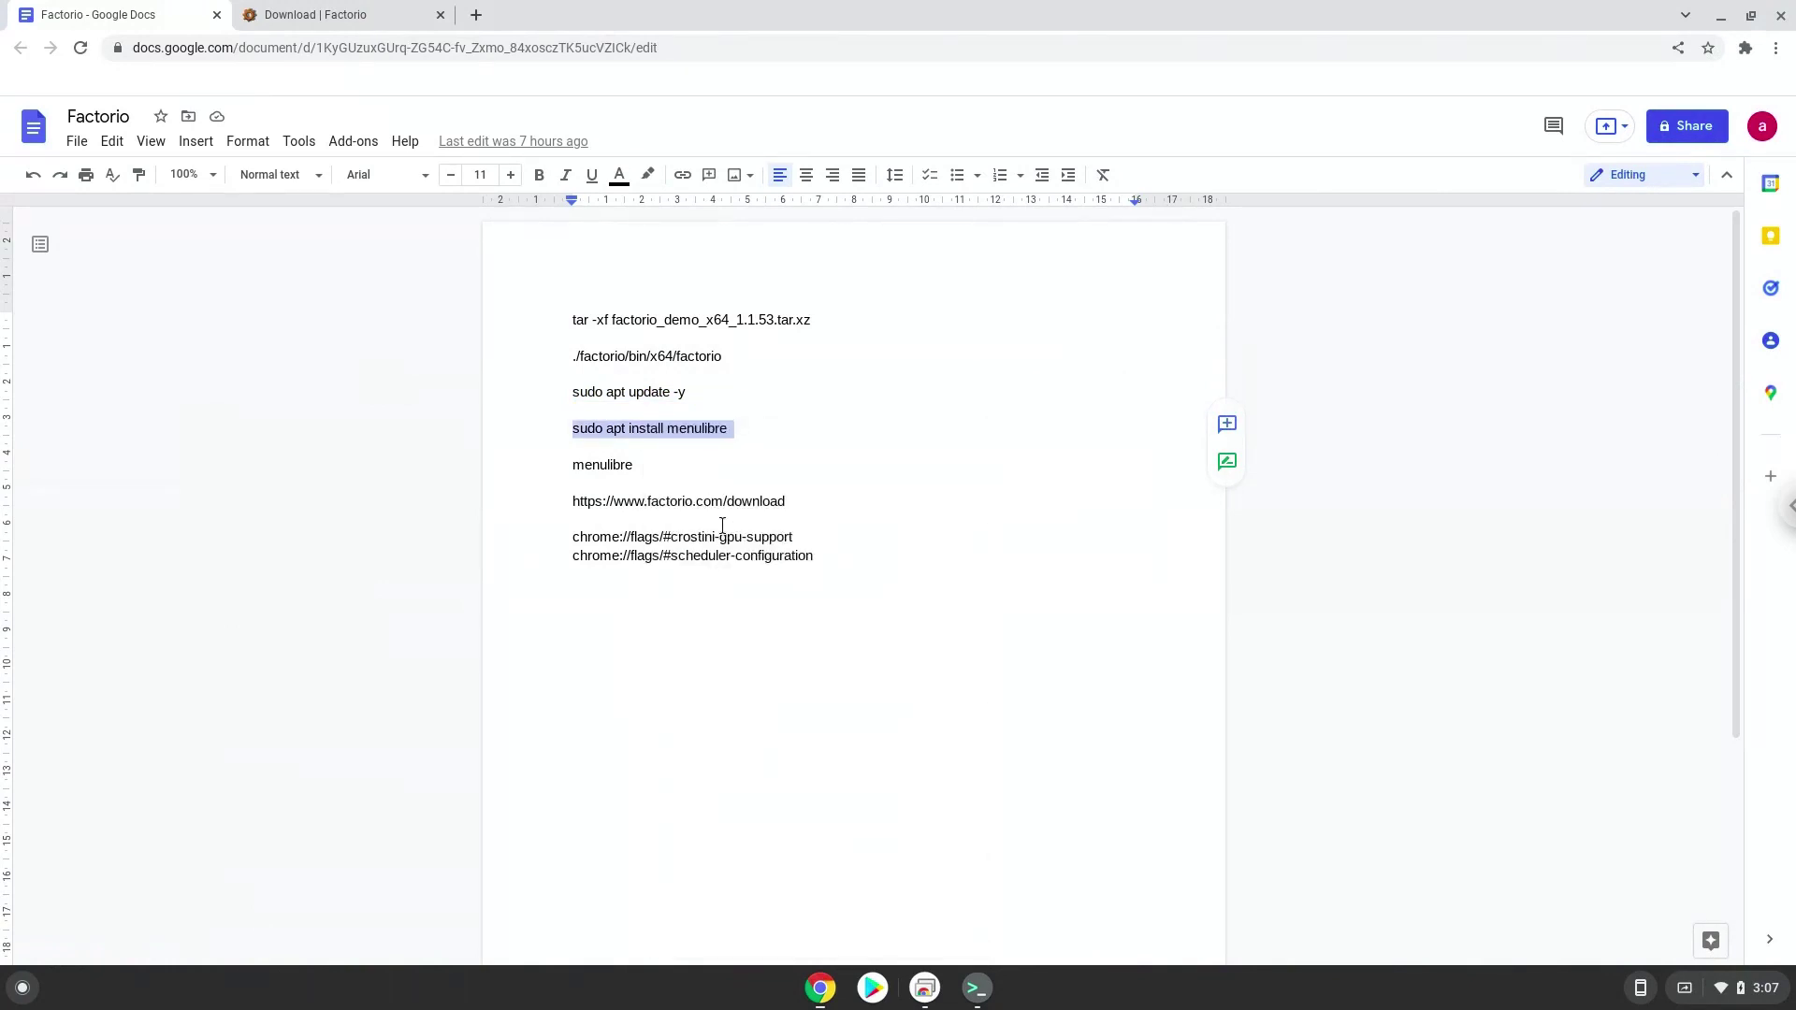
{"action": "left_click", "coordinate": [978, 990]}
{"action": "key", "text": "ctrl+shift+v"}
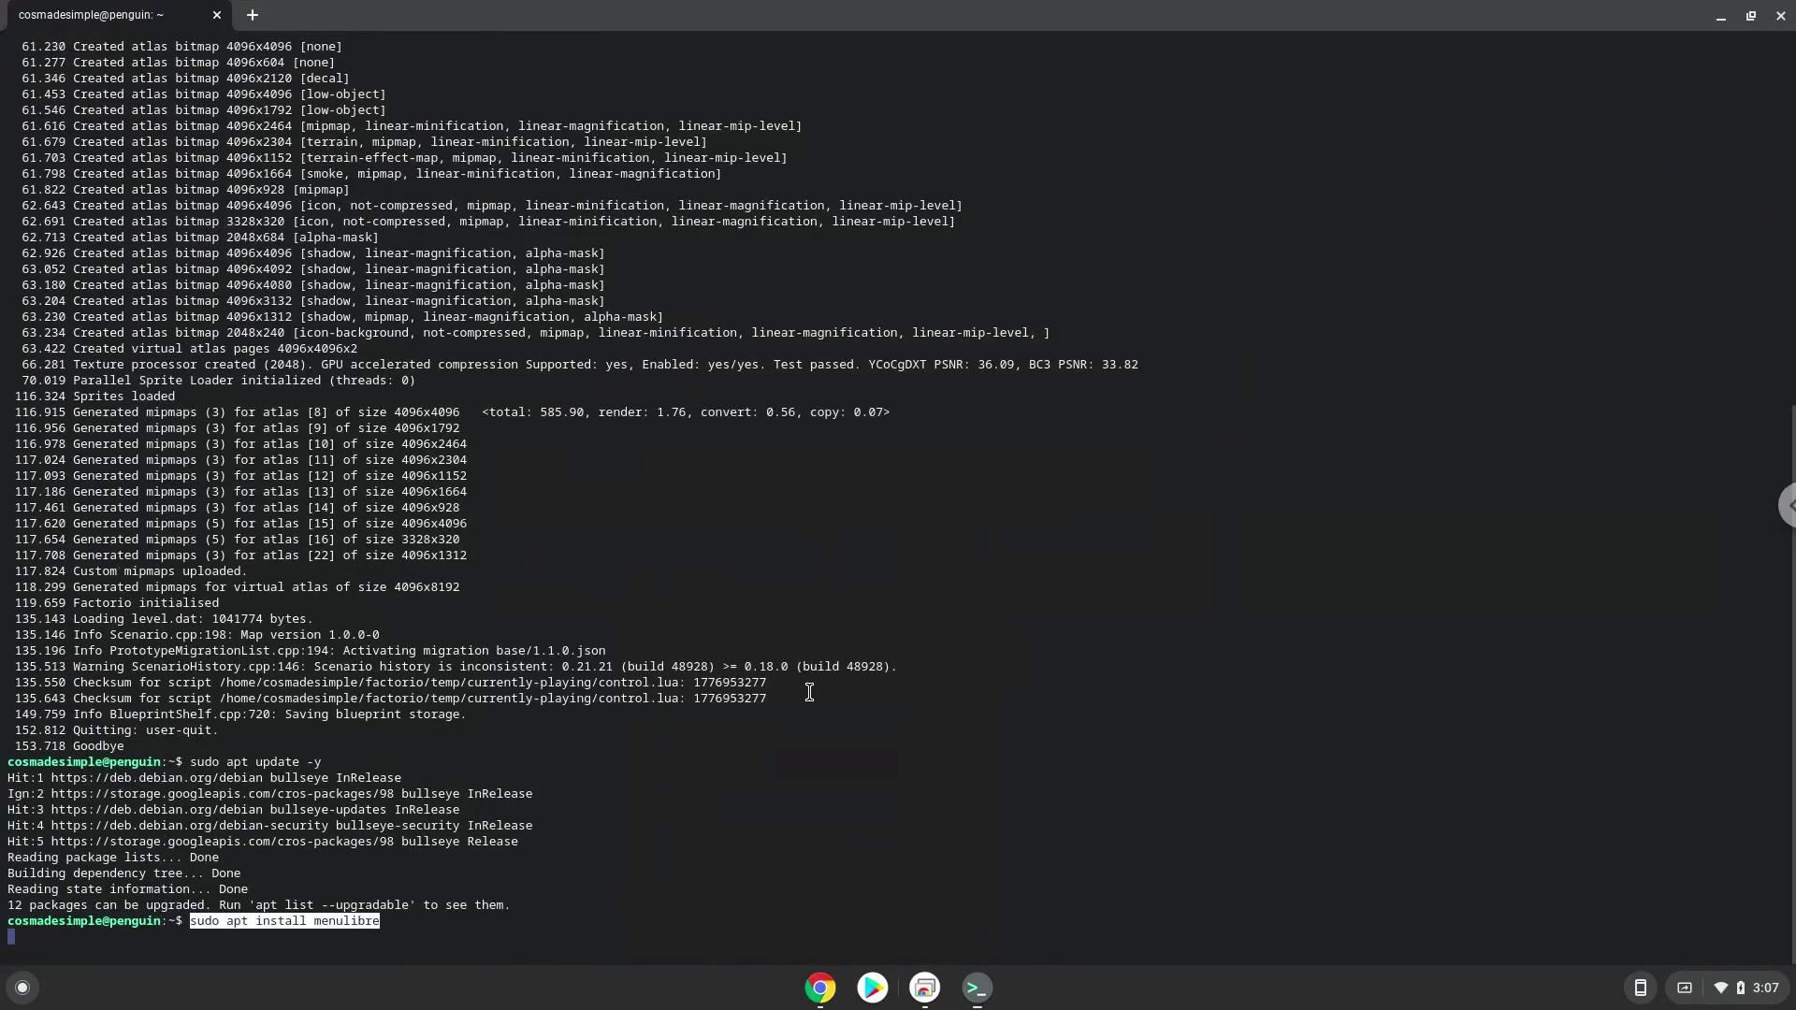
{"action": "key", "text": "Return"}
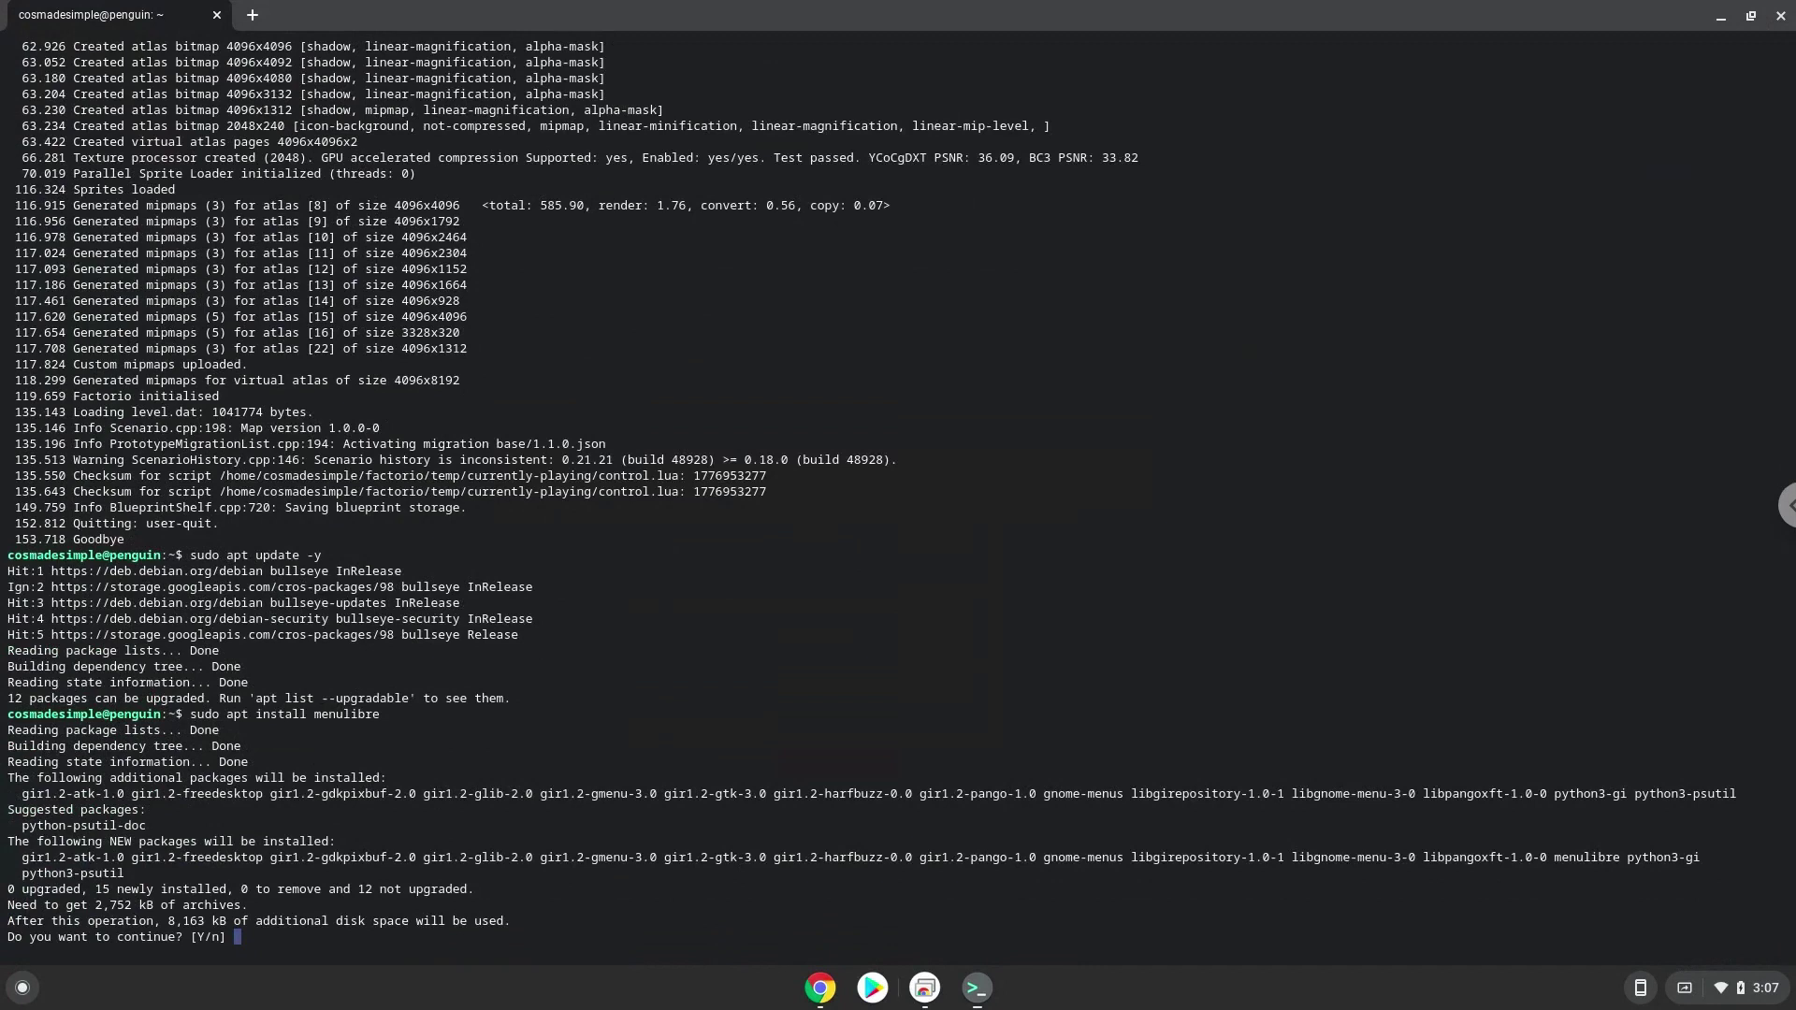
{"action": "key", "text": "Return"}
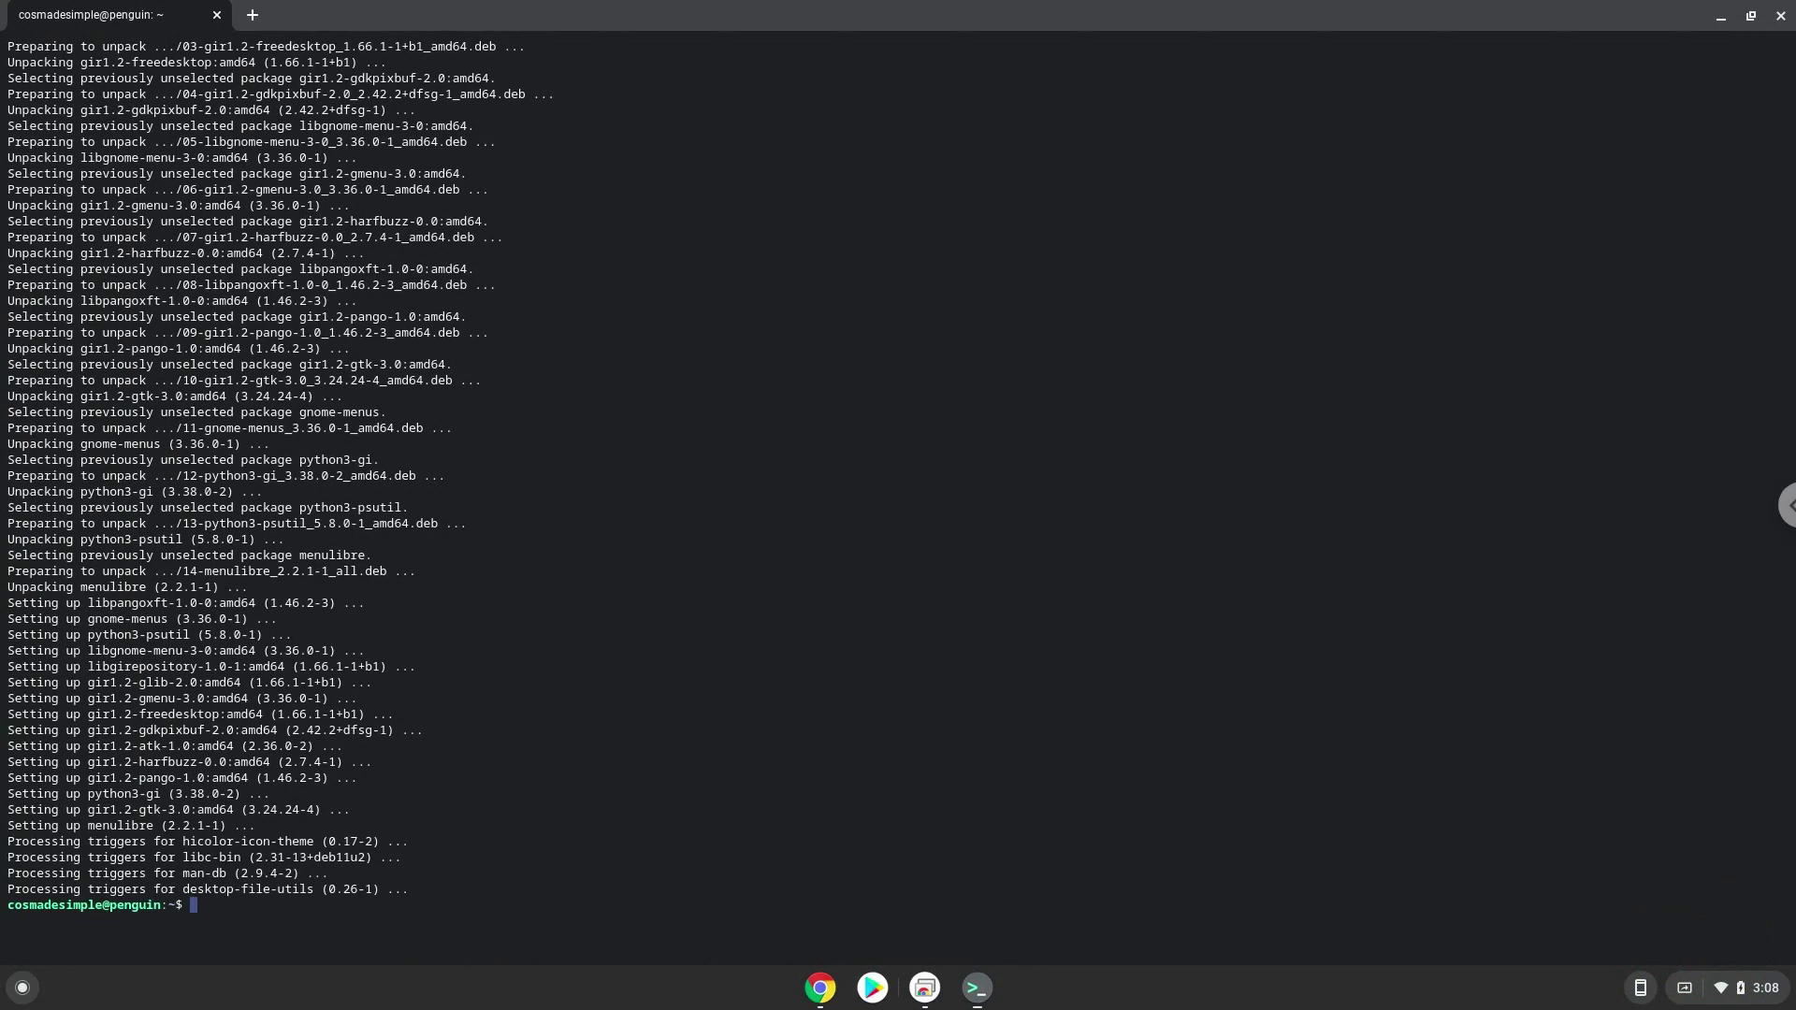
Step: Copy the word 'menulibre' from the notes and run it in Terminal
{"action": "left_click", "coordinate": [826, 992]}
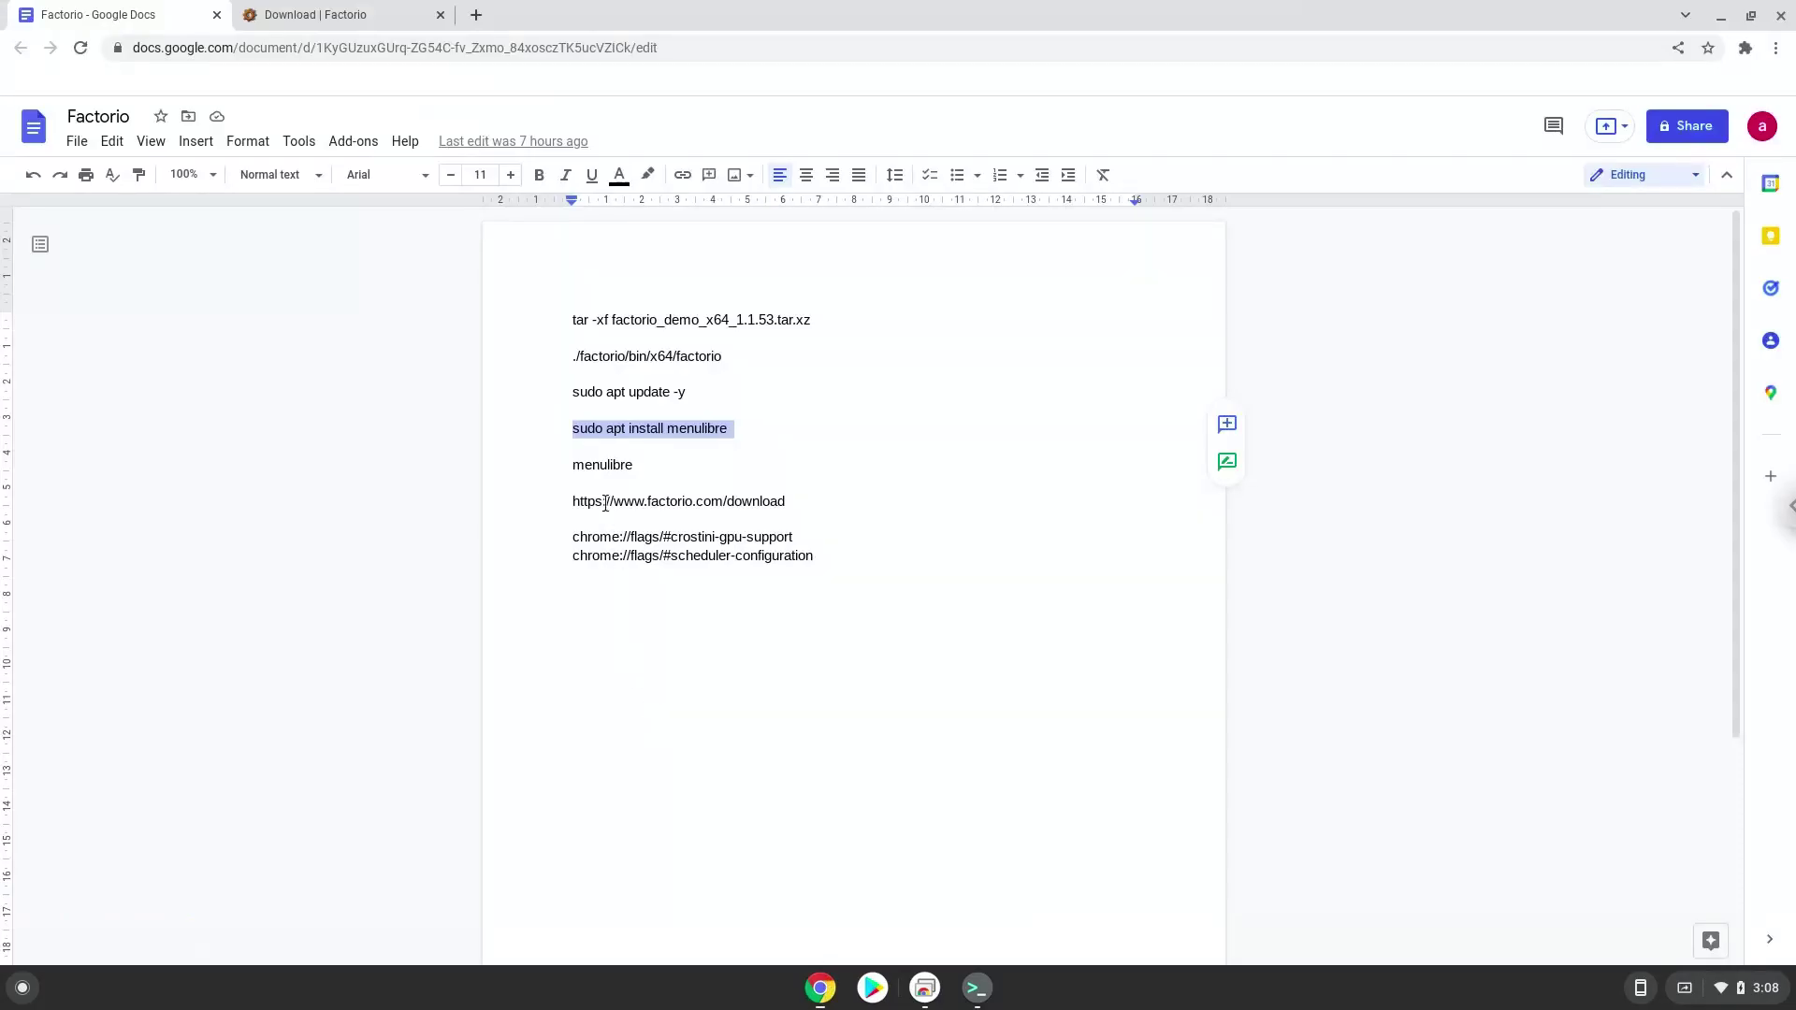
{"action": "double_click", "coordinate": [590, 464]}
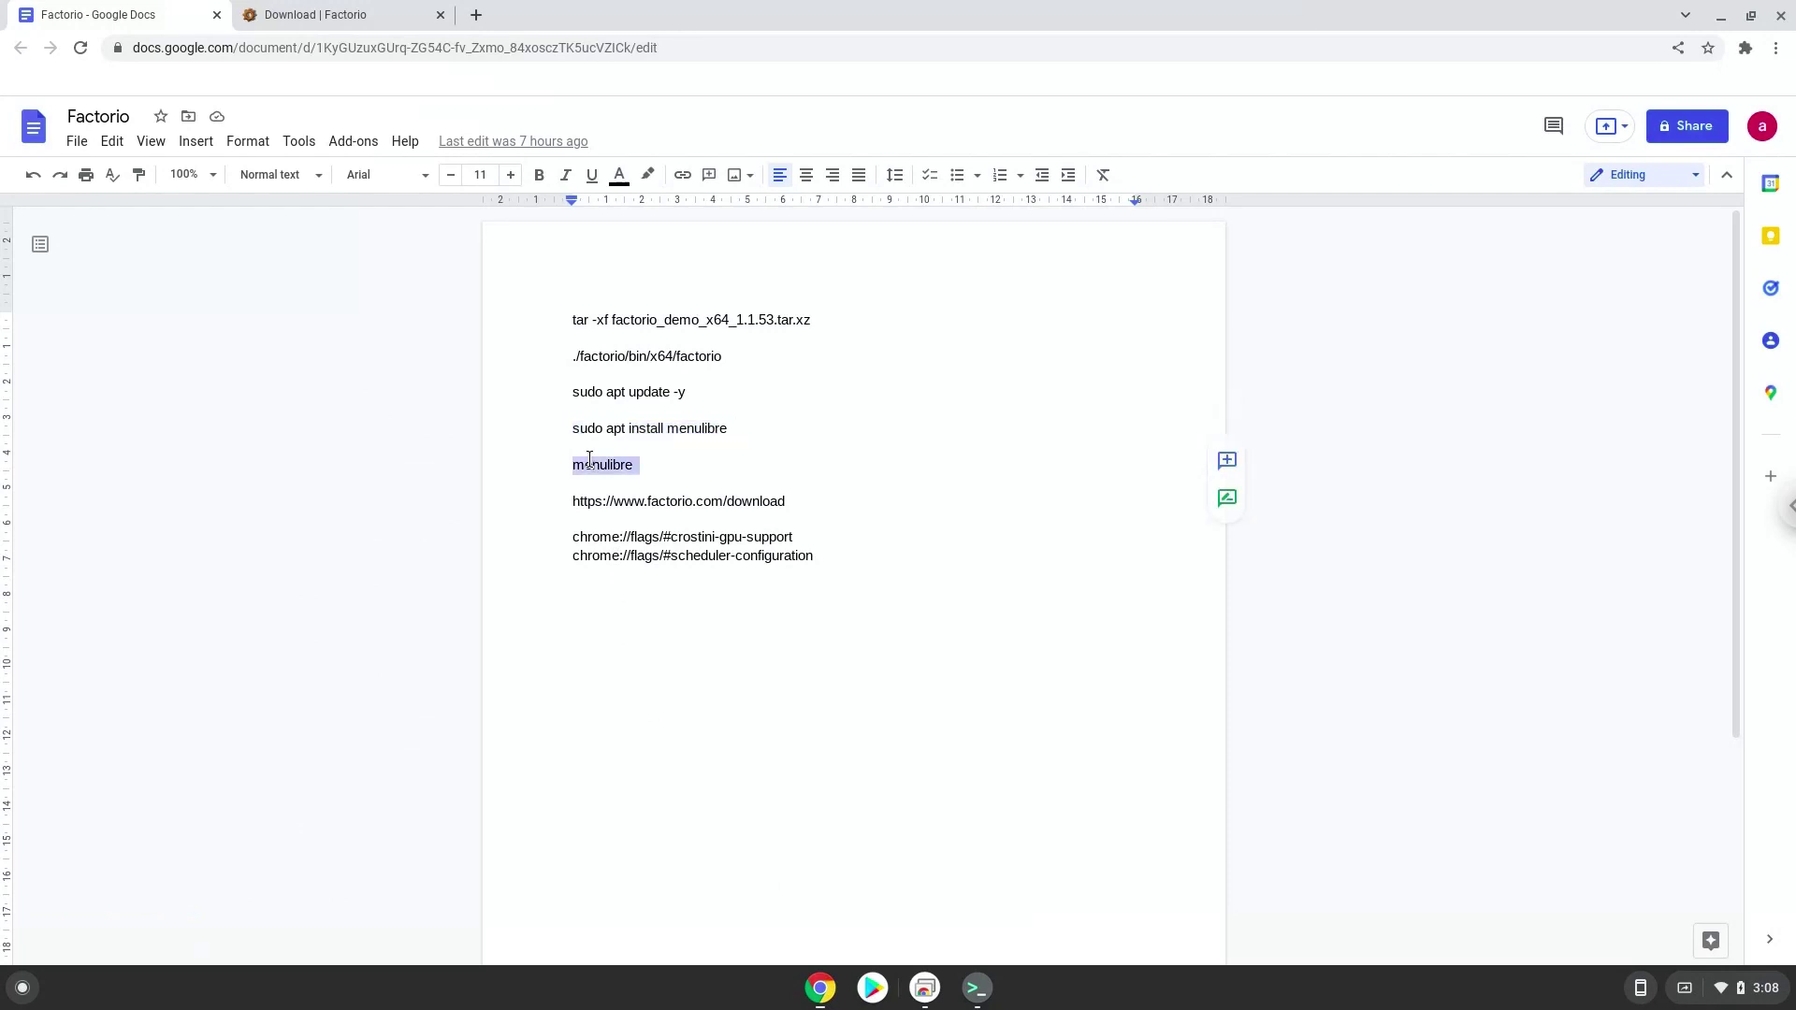
{"action": "right_click", "coordinate": [589, 463]}
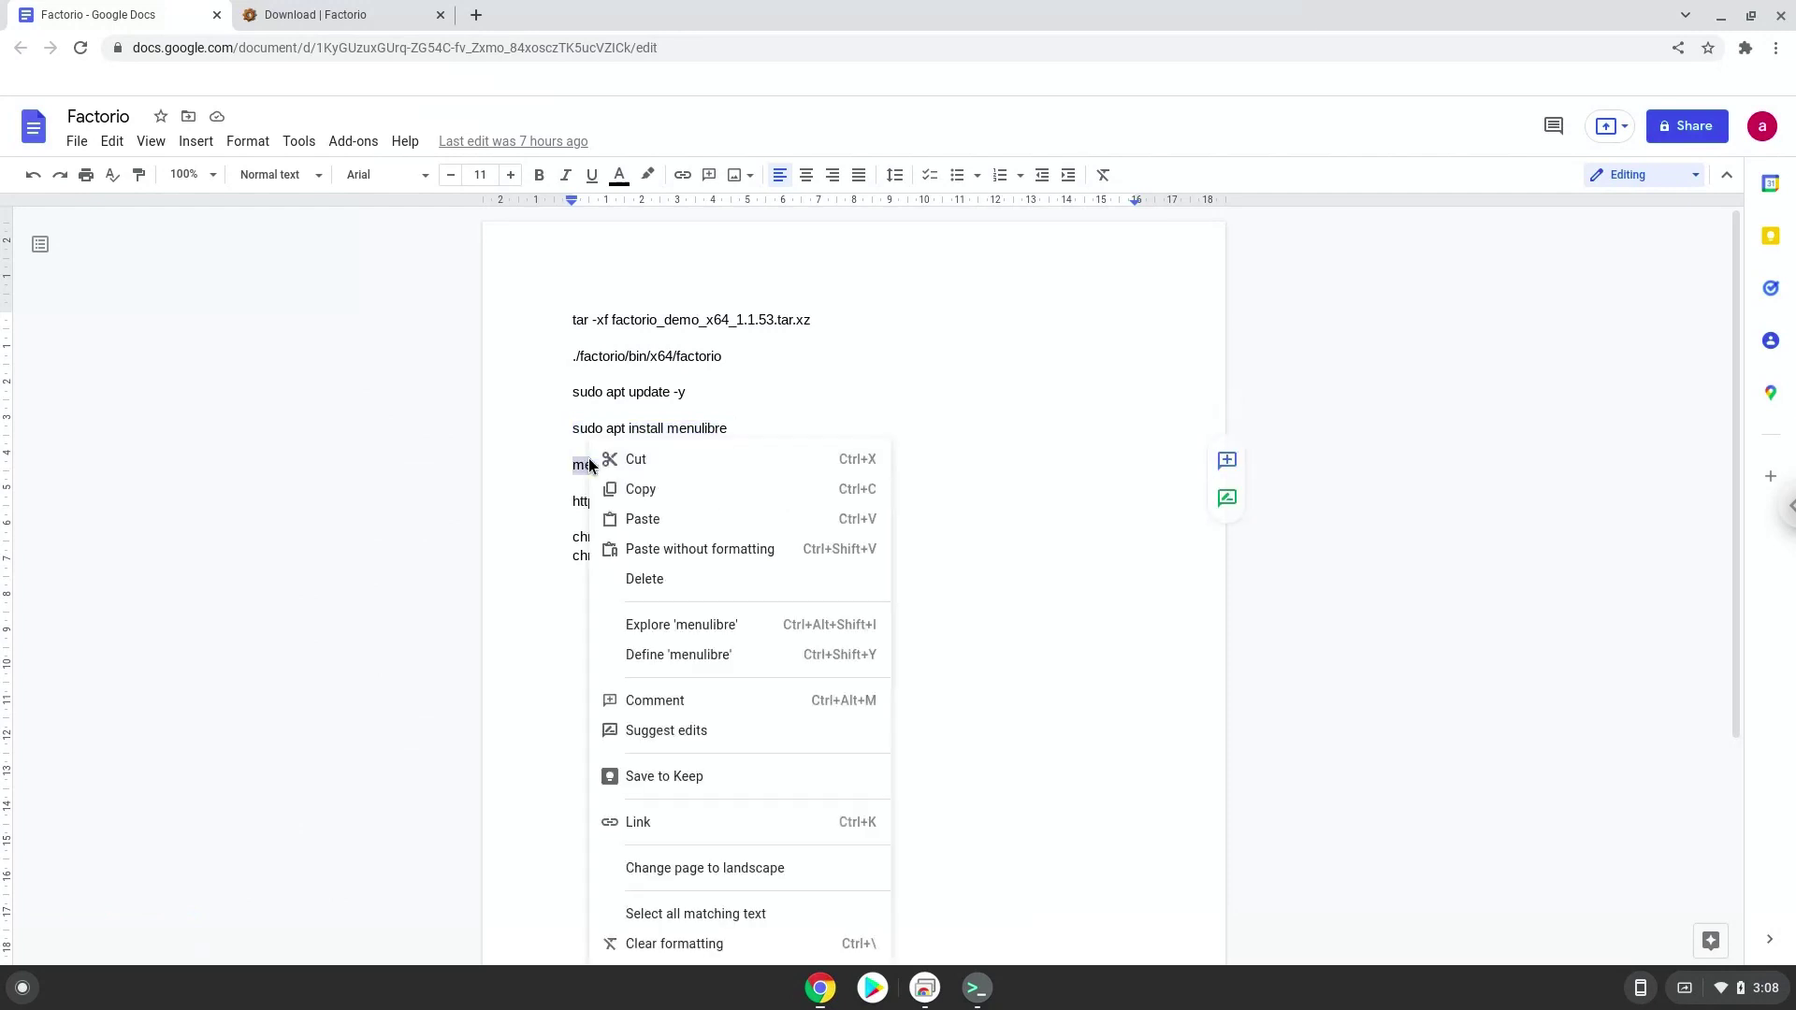
{"action": "left_click", "coordinate": [632, 491]}
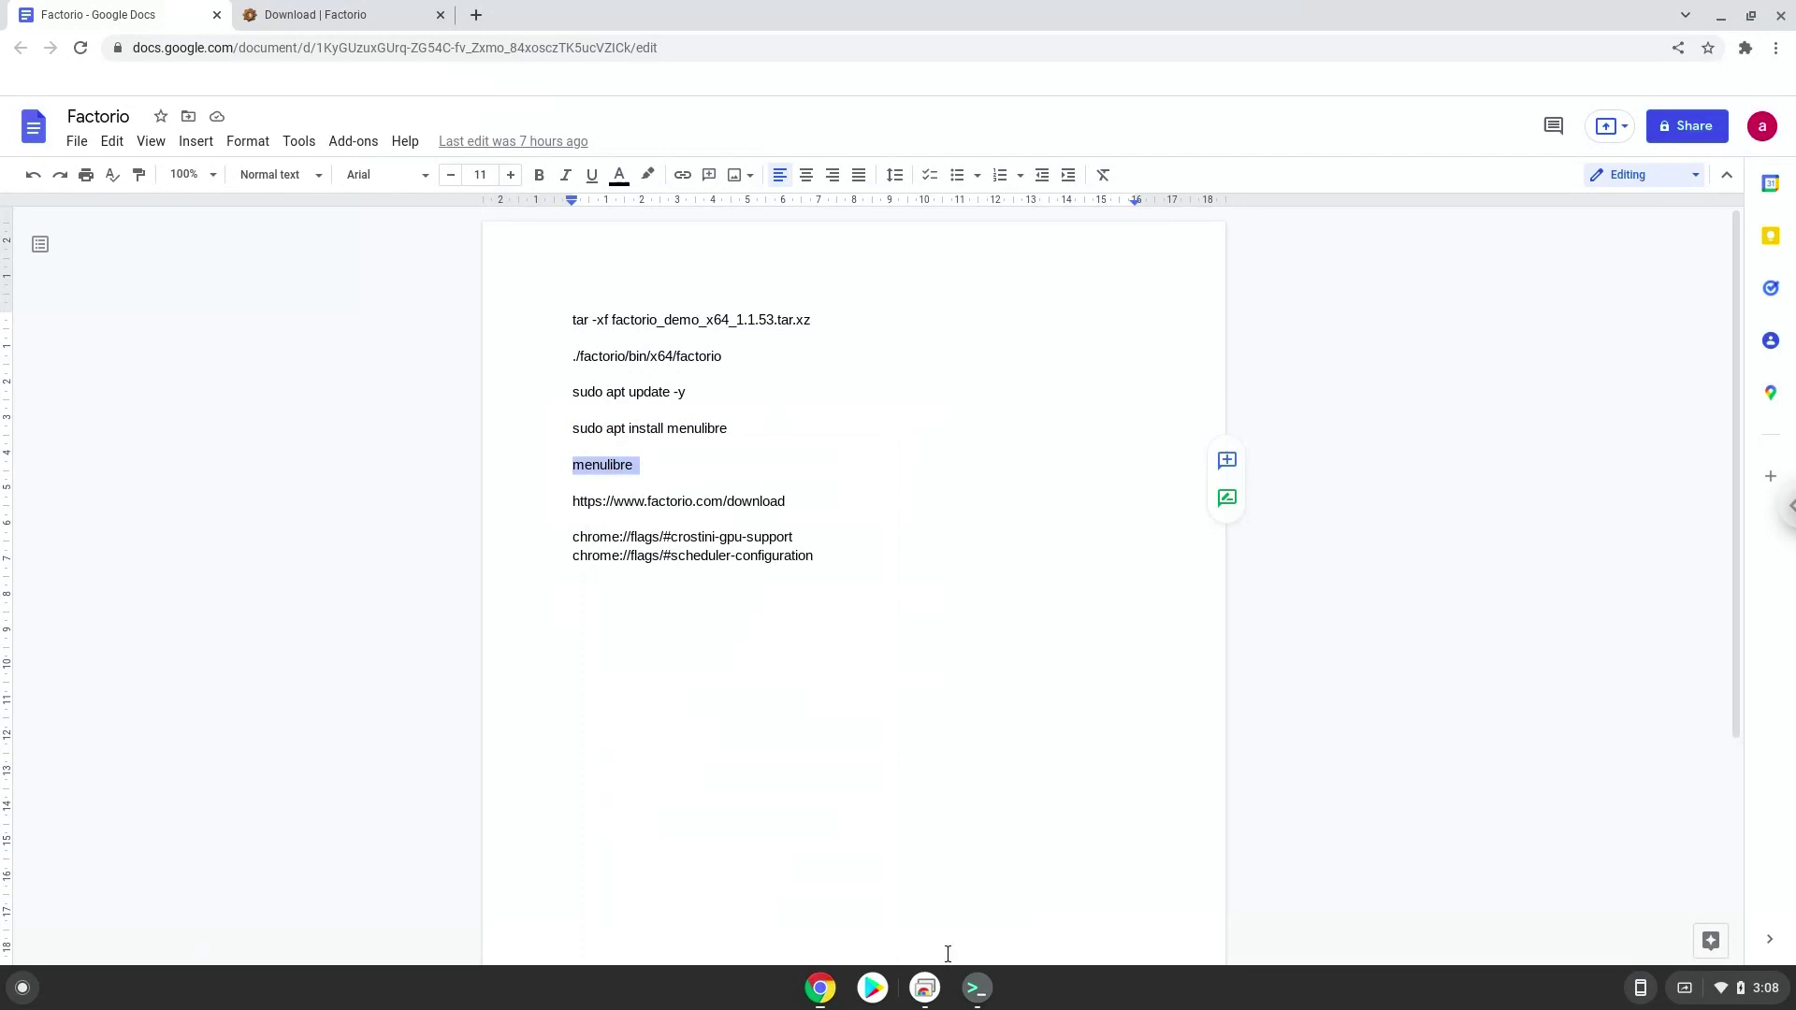
{"action": "left_click", "coordinate": [973, 991]}
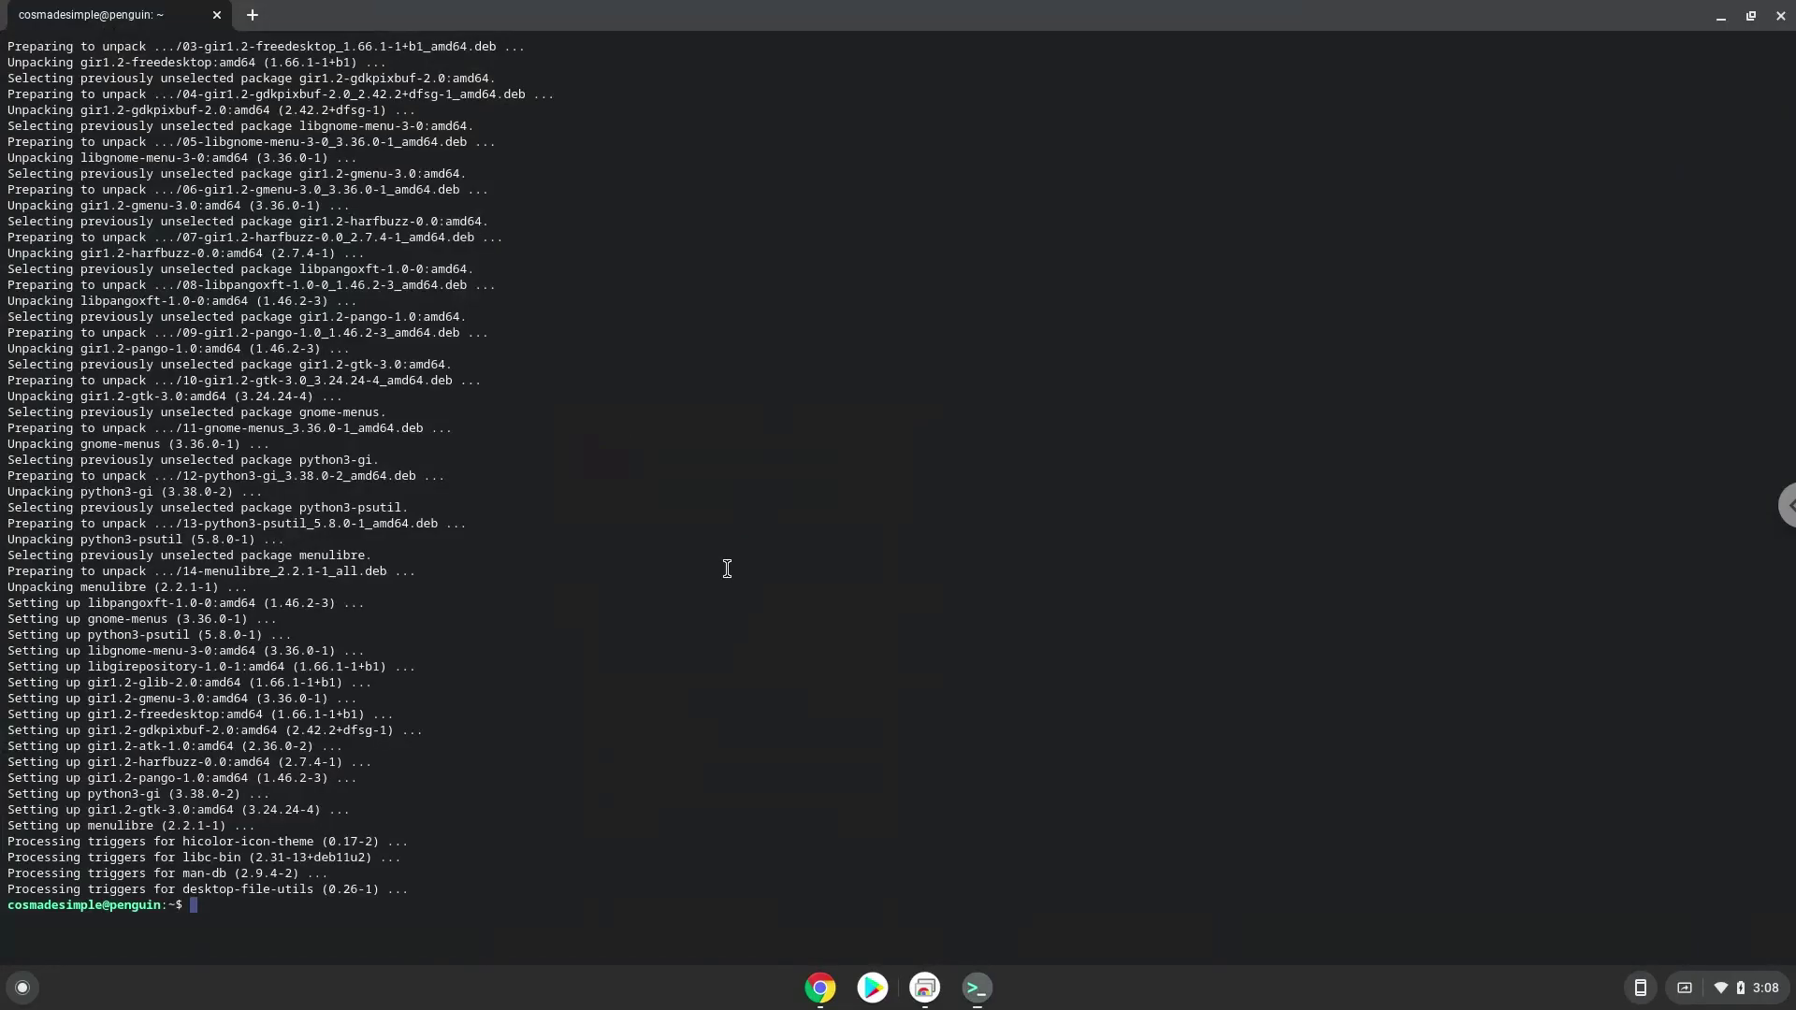
{"action": "key", "text": "ctrl+shift+v"}
{"action": "key", "text": "Return"}
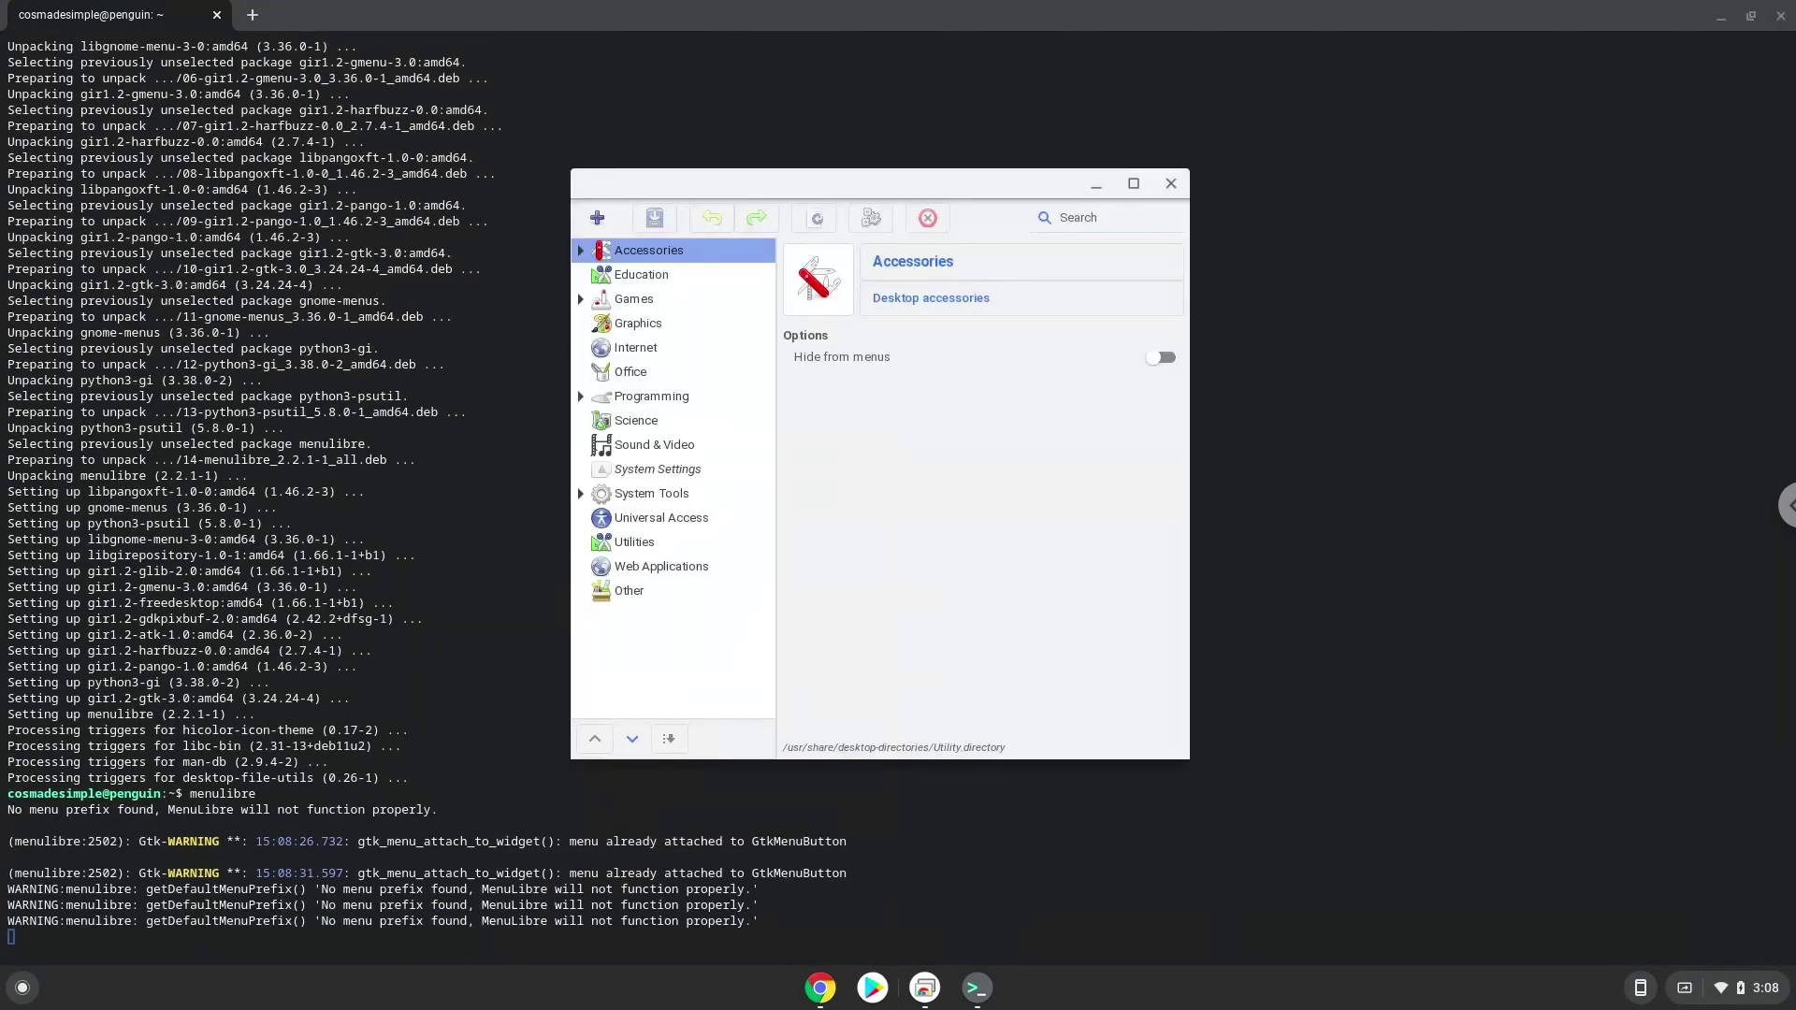
Step: Add a new launcher under Games and name it Factorio
{"action": "left_click", "coordinate": [608, 307]}
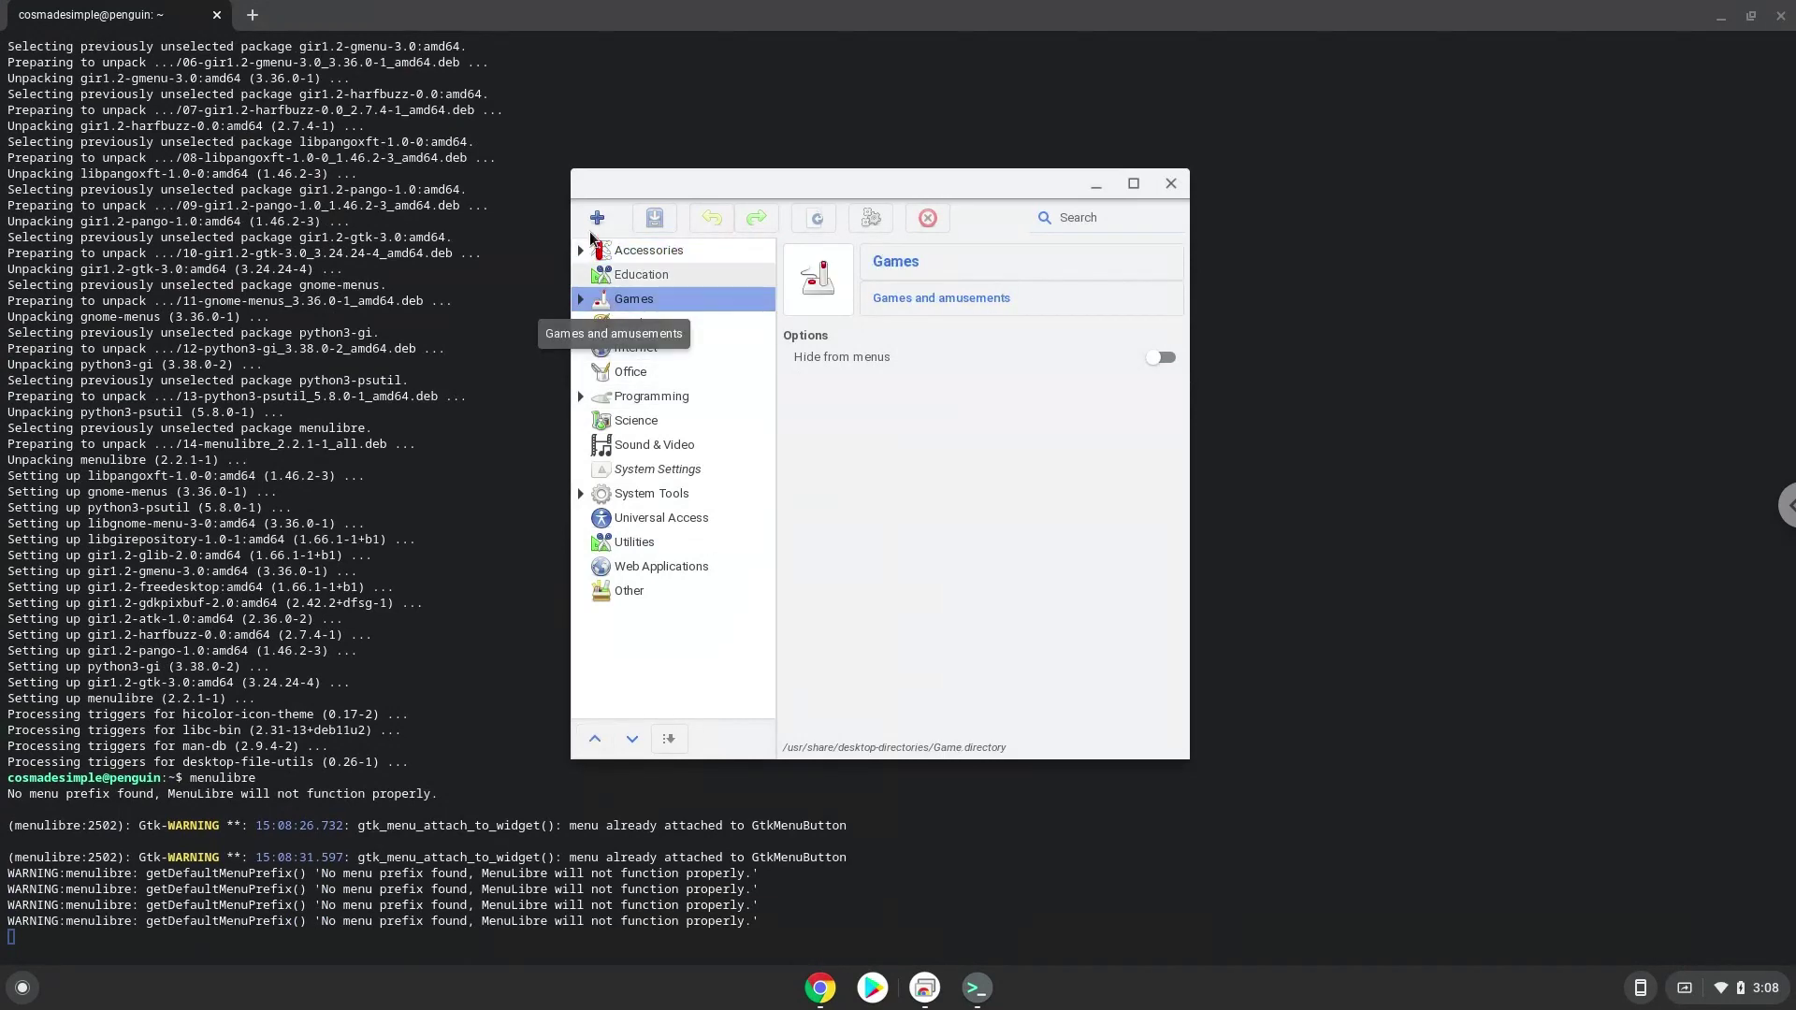
{"action": "left_click", "coordinate": [594, 221]}
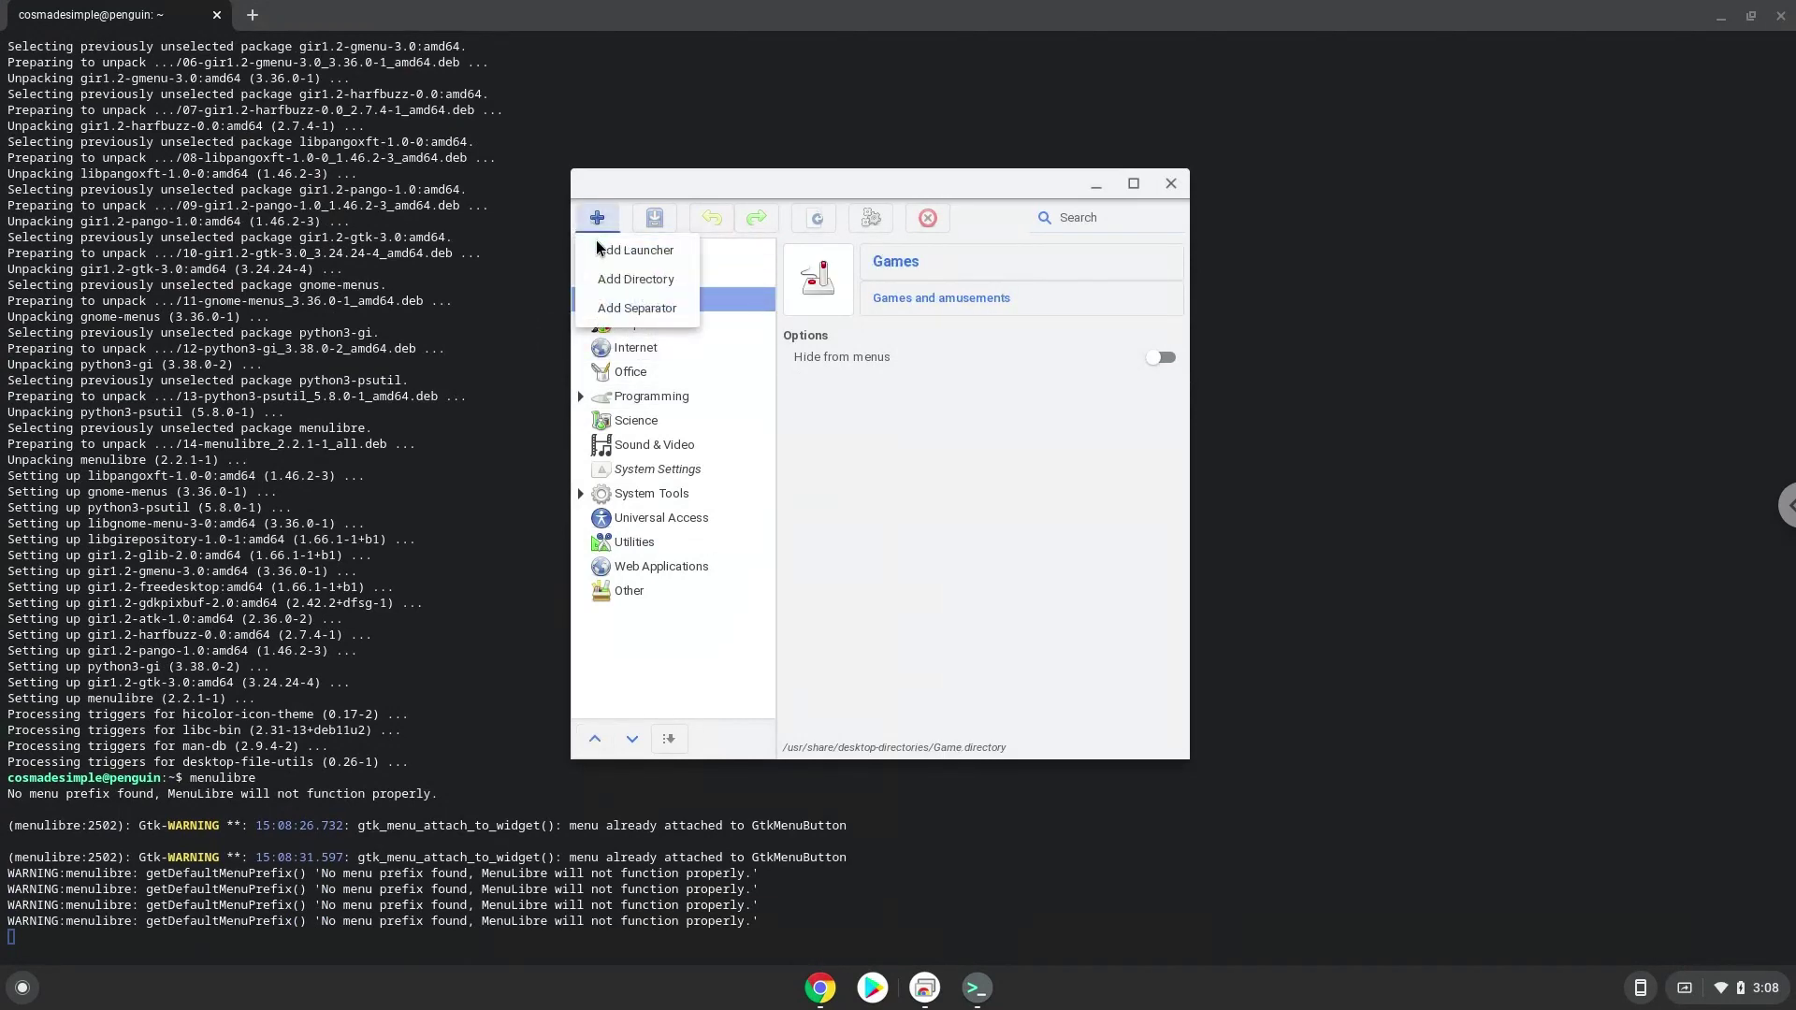
{"action": "left_click", "coordinate": [599, 248]}
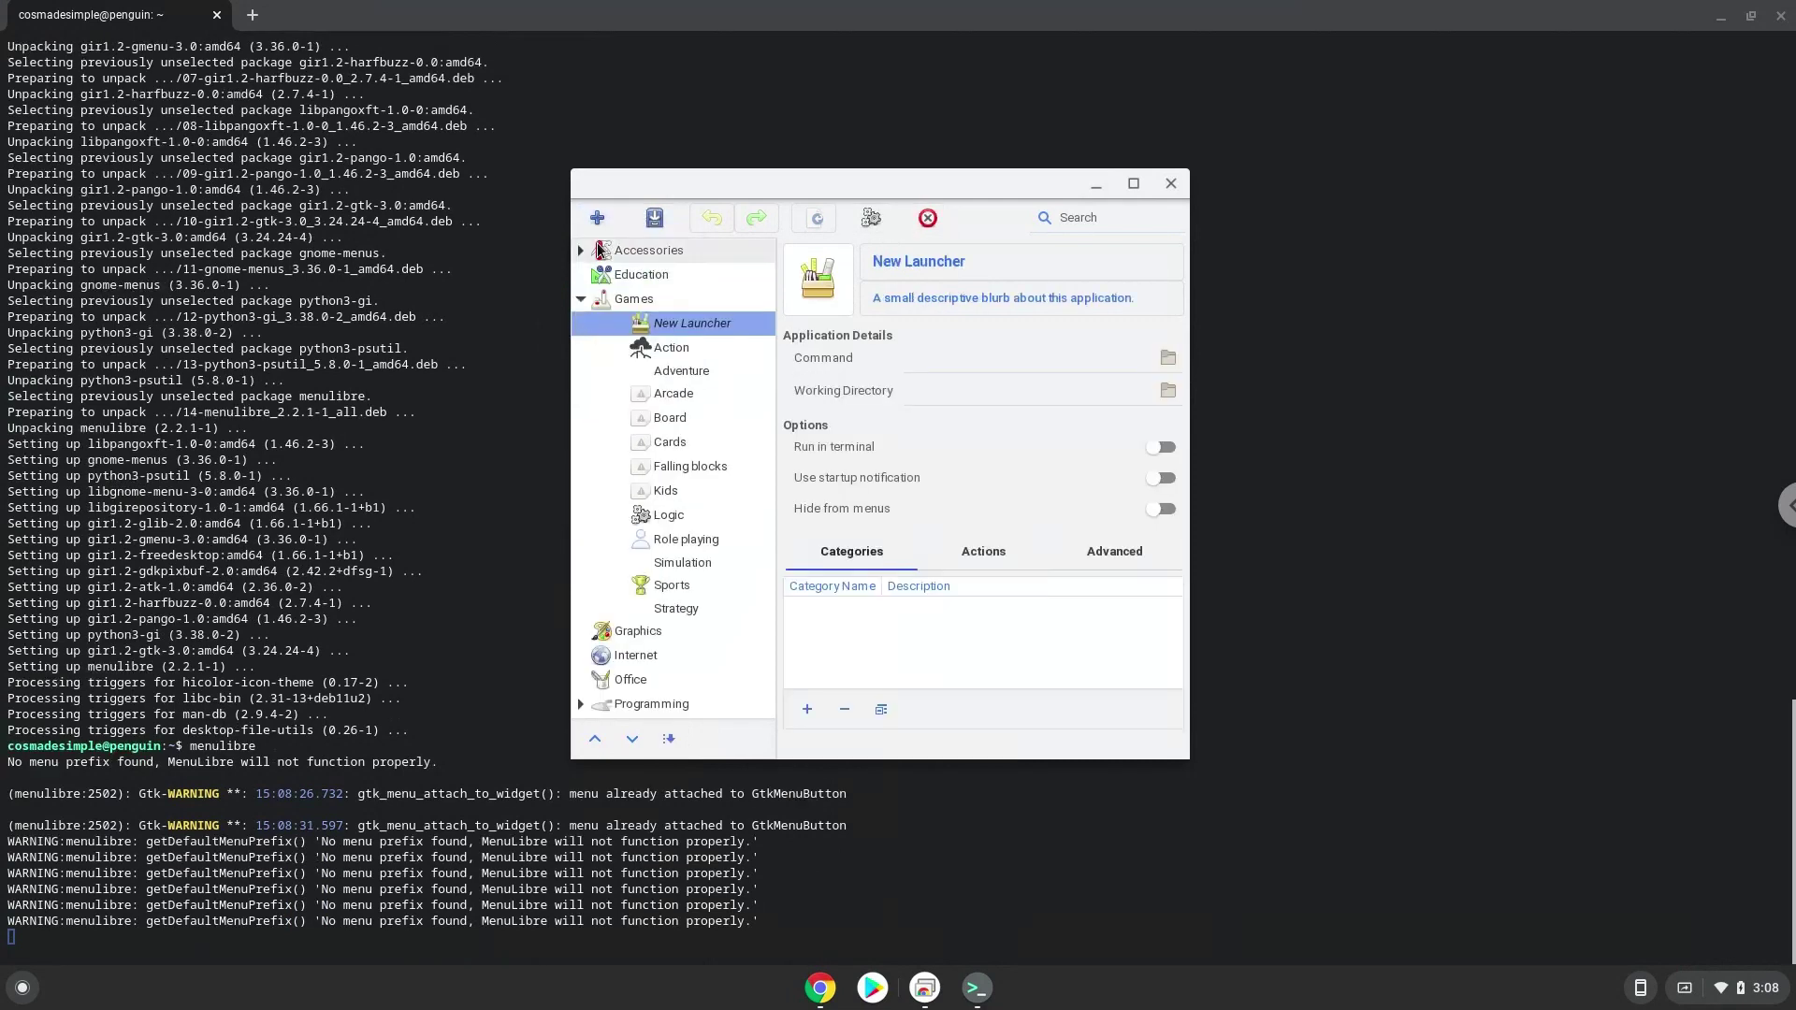
{"action": "left_click", "coordinate": [953, 268]}
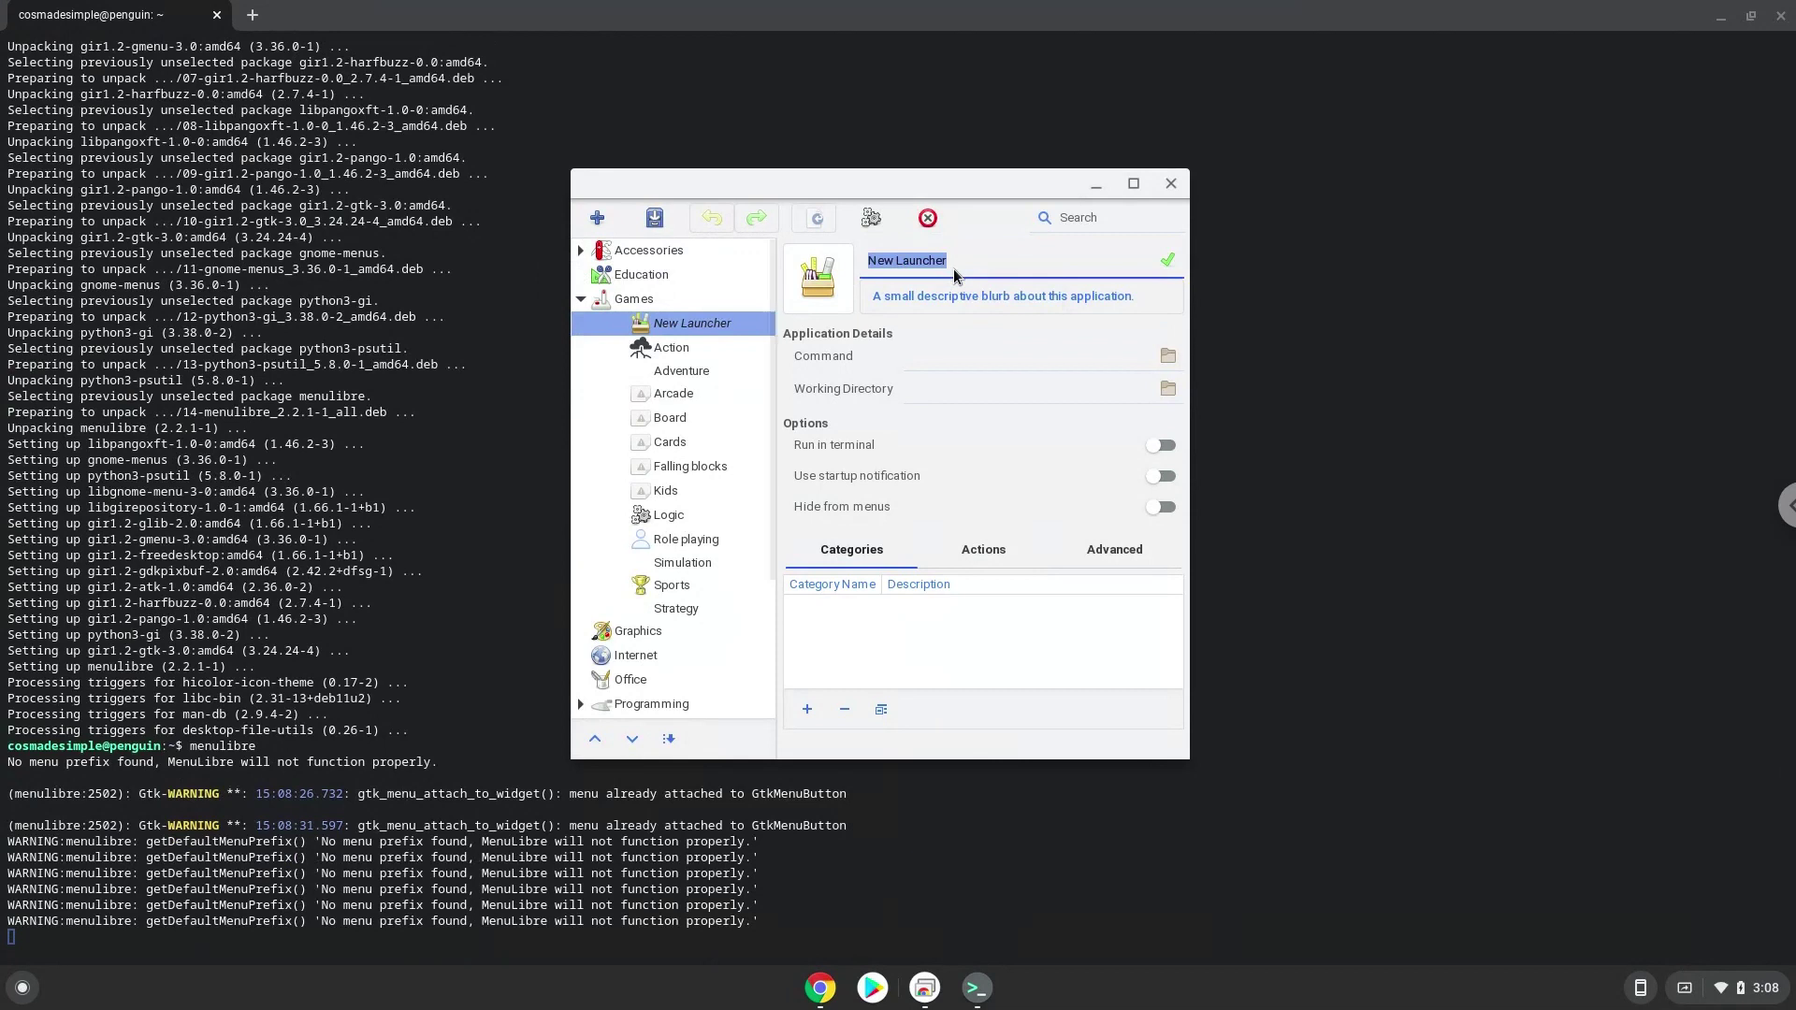
{"action": "type", "text": "Factorio"}
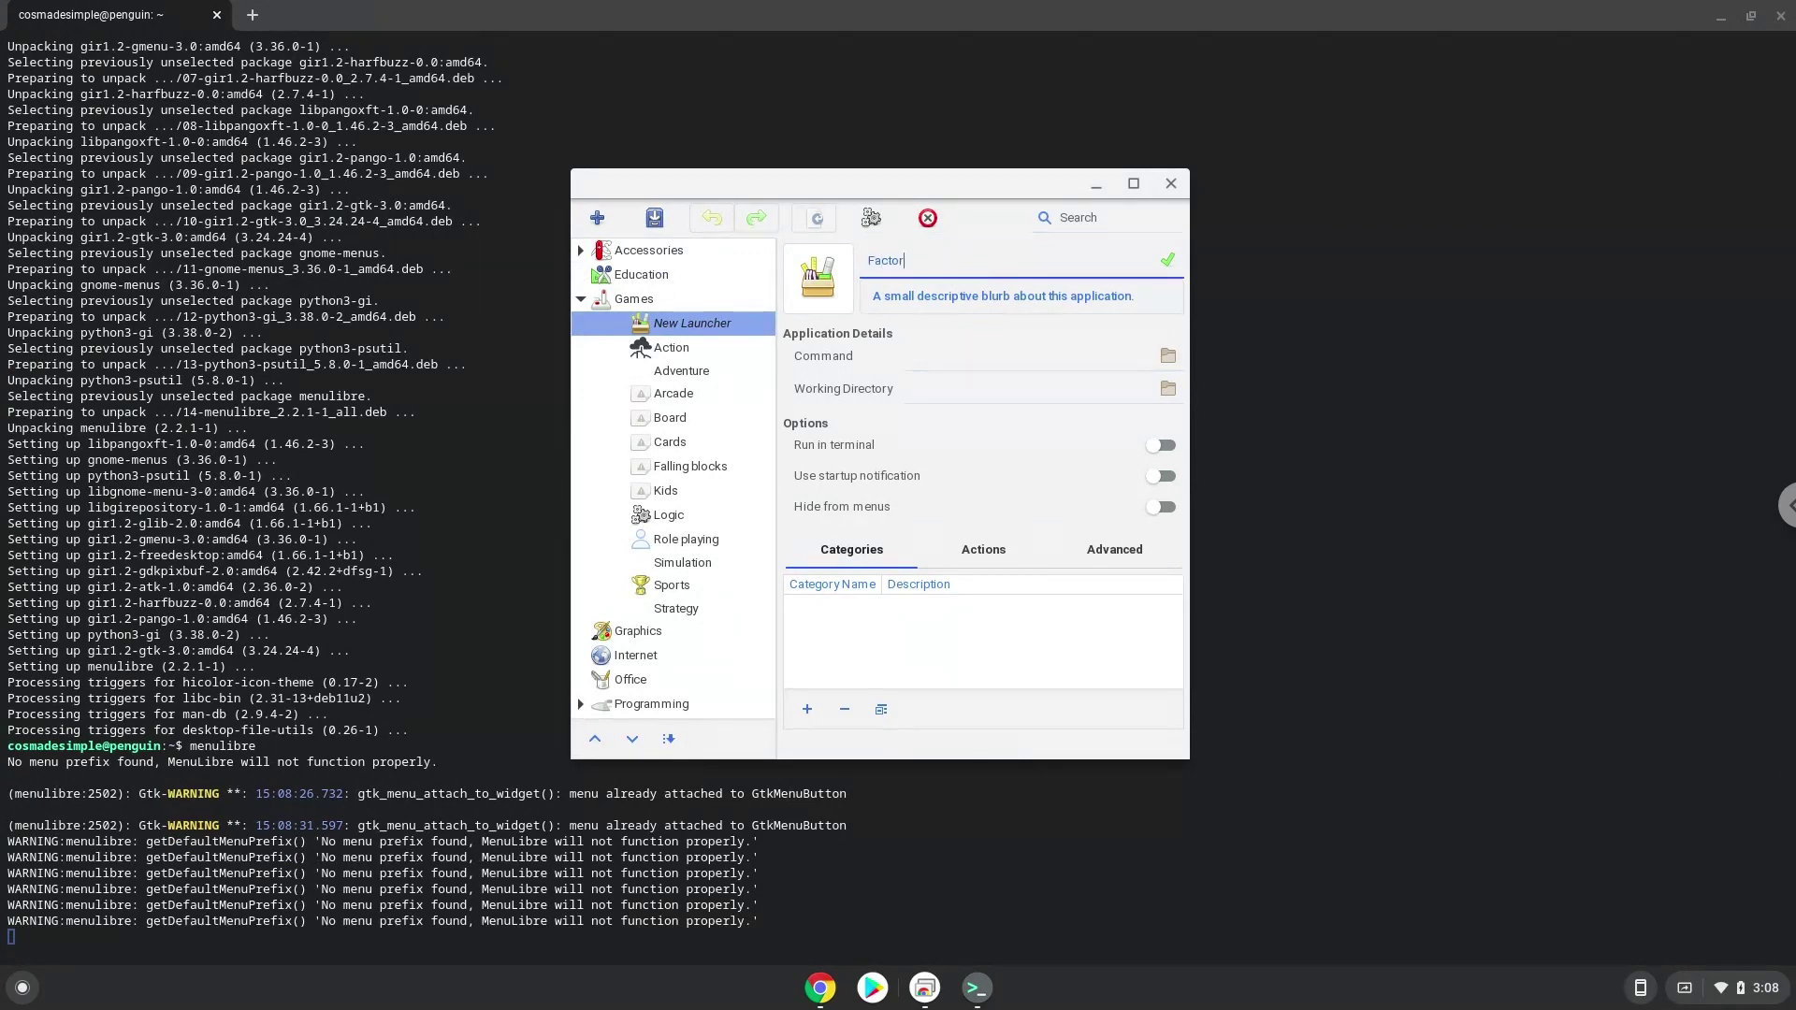
{"action": "left_click", "coordinate": [1168, 265]}
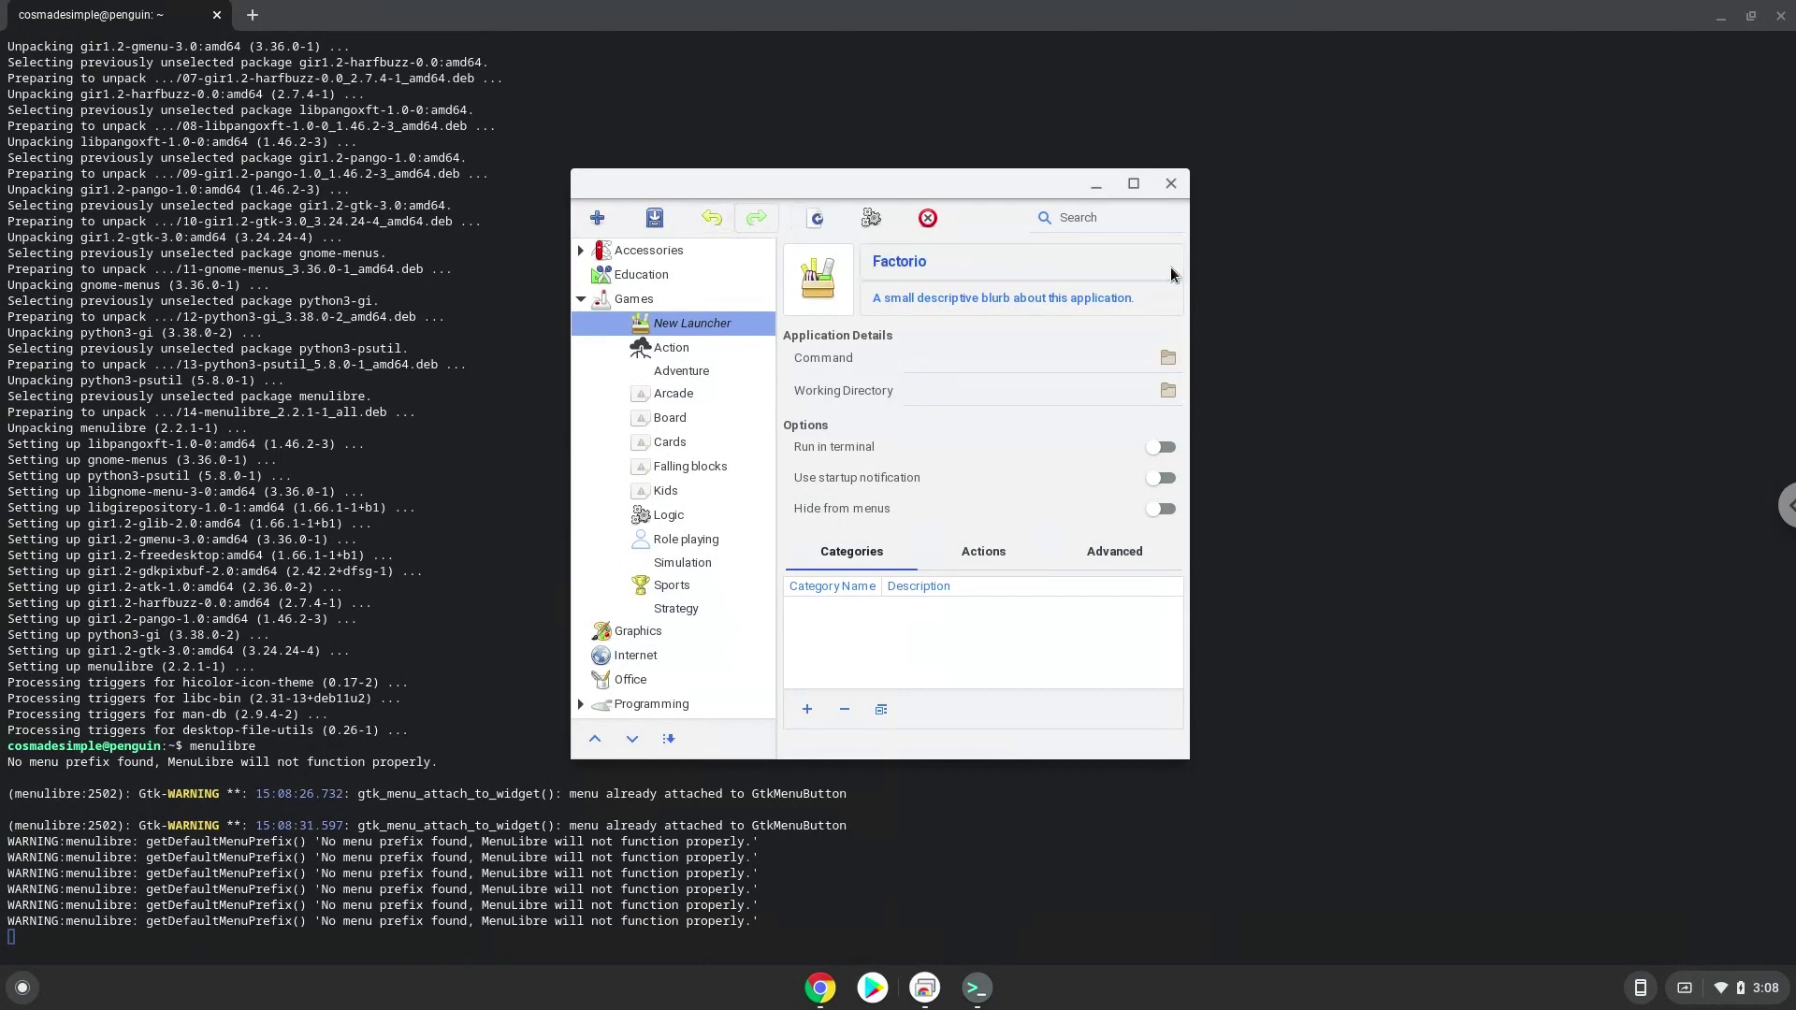
Step: Set the launcher command to factorio/bin/x64/factorio and save it
{"action": "left_click", "coordinate": [1166, 357]}
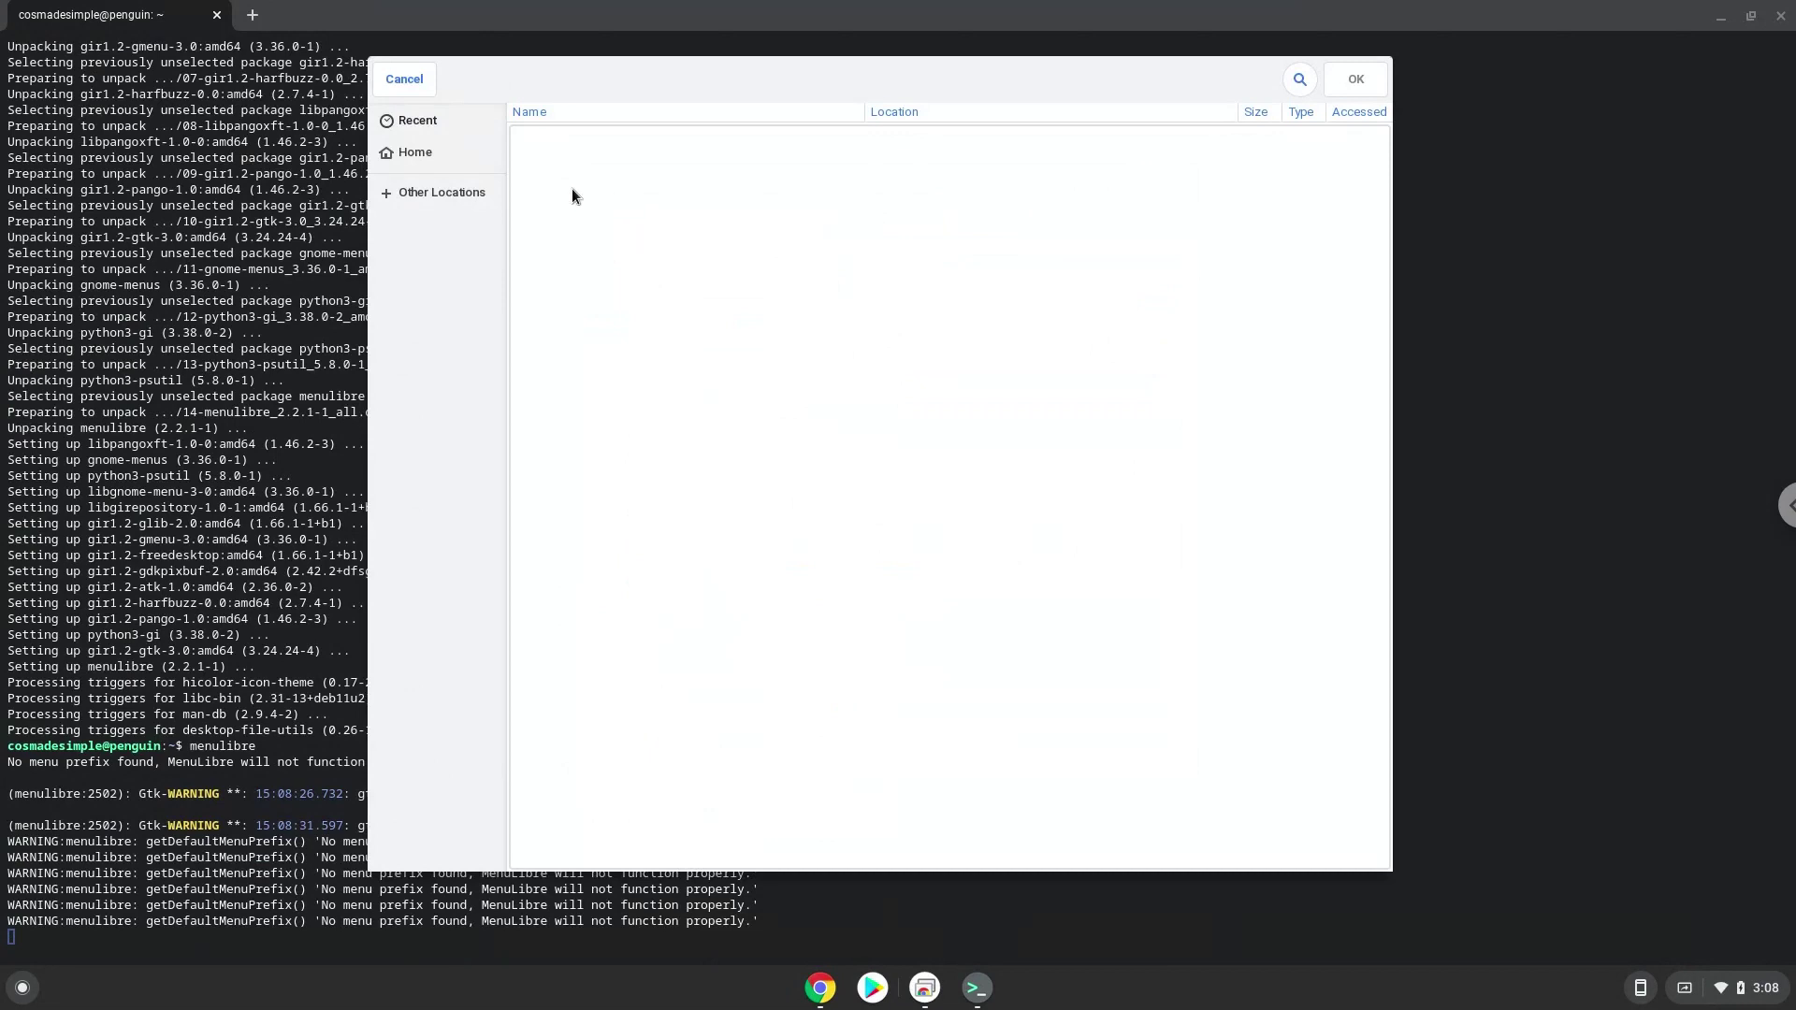
{"action": "left_click", "coordinate": [459, 159]}
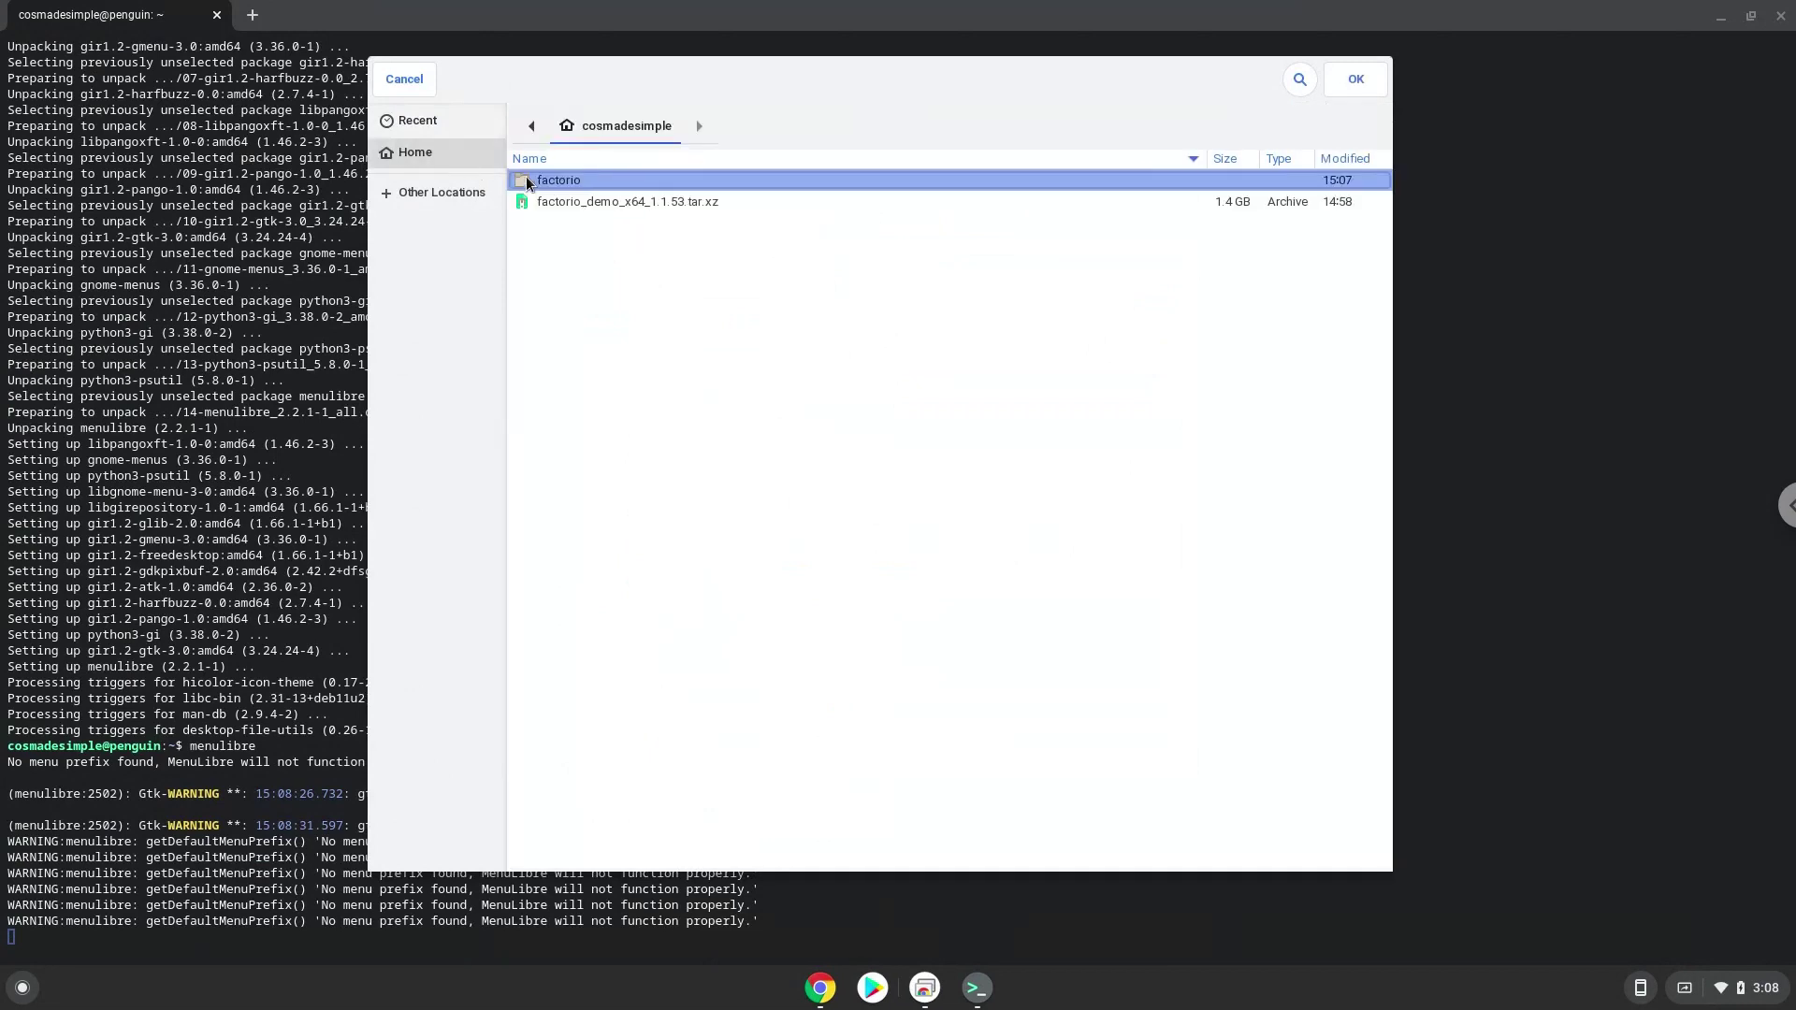
{"action": "left_click", "coordinate": [547, 187]}
{"action": "double_click", "coordinate": [548, 186]}
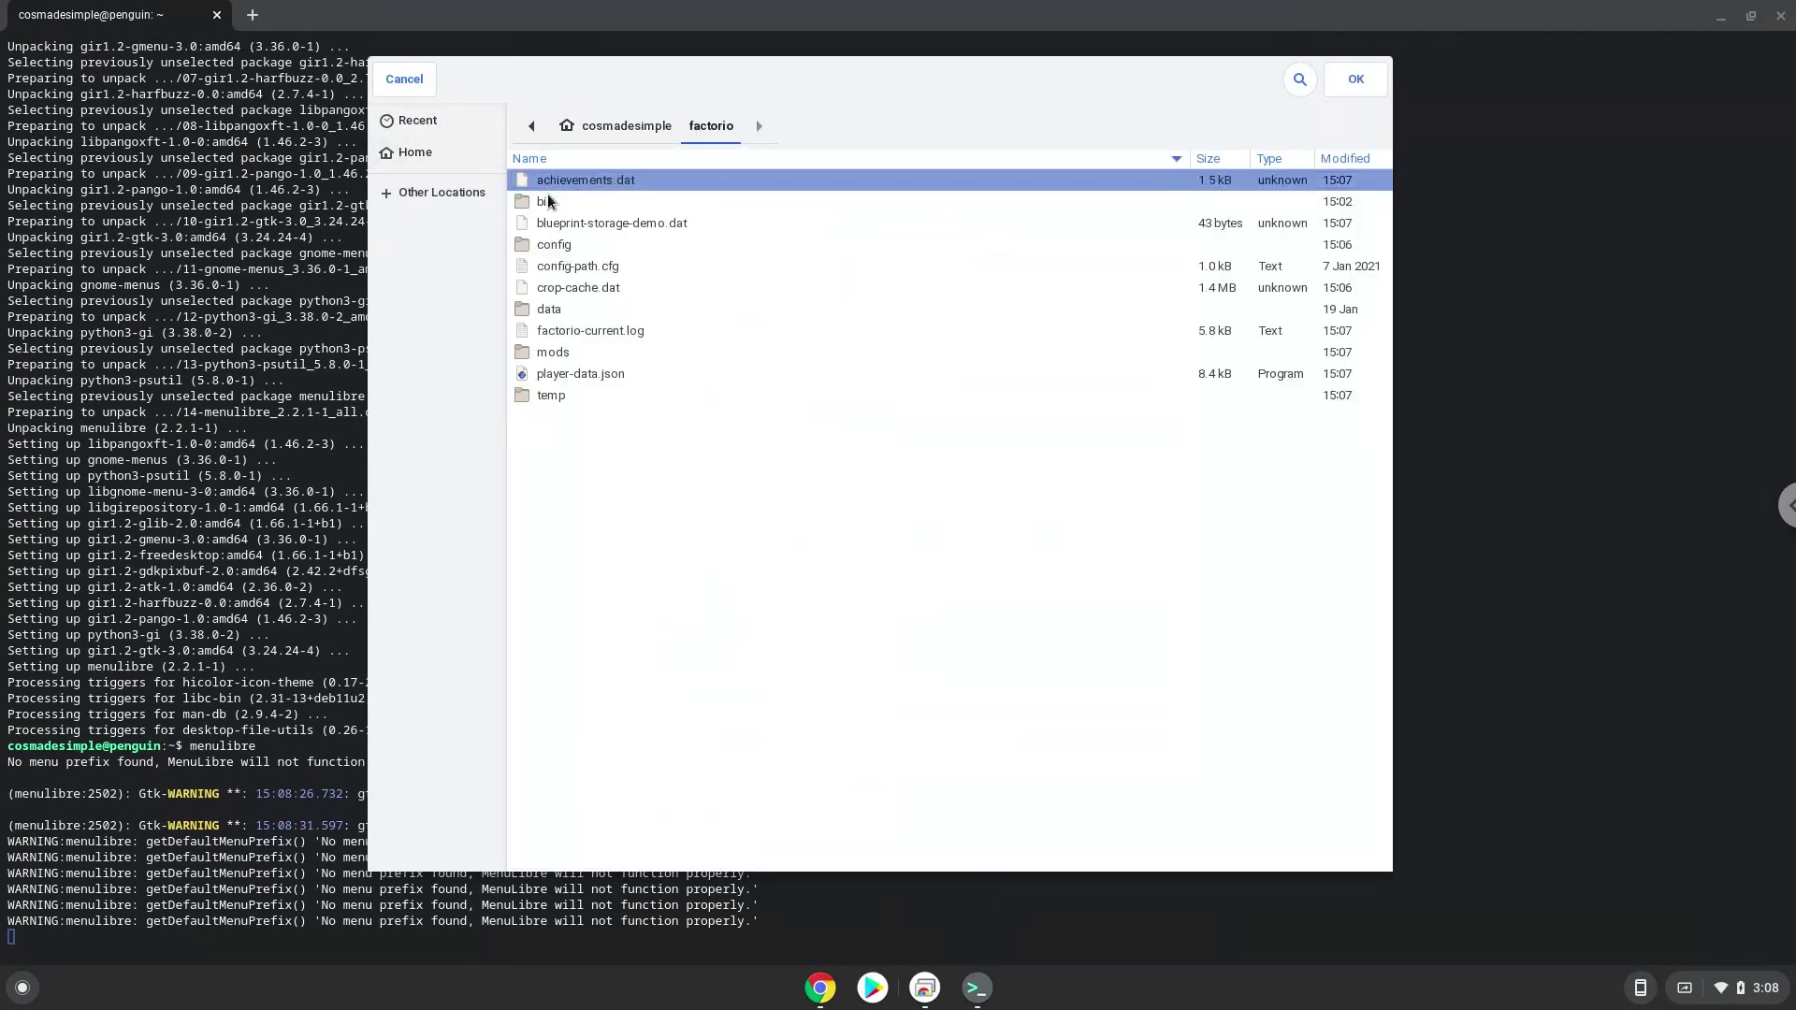
{"action": "double_click", "coordinate": [549, 203]}
{"action": "left_click", "coordinate": [551, 183]}
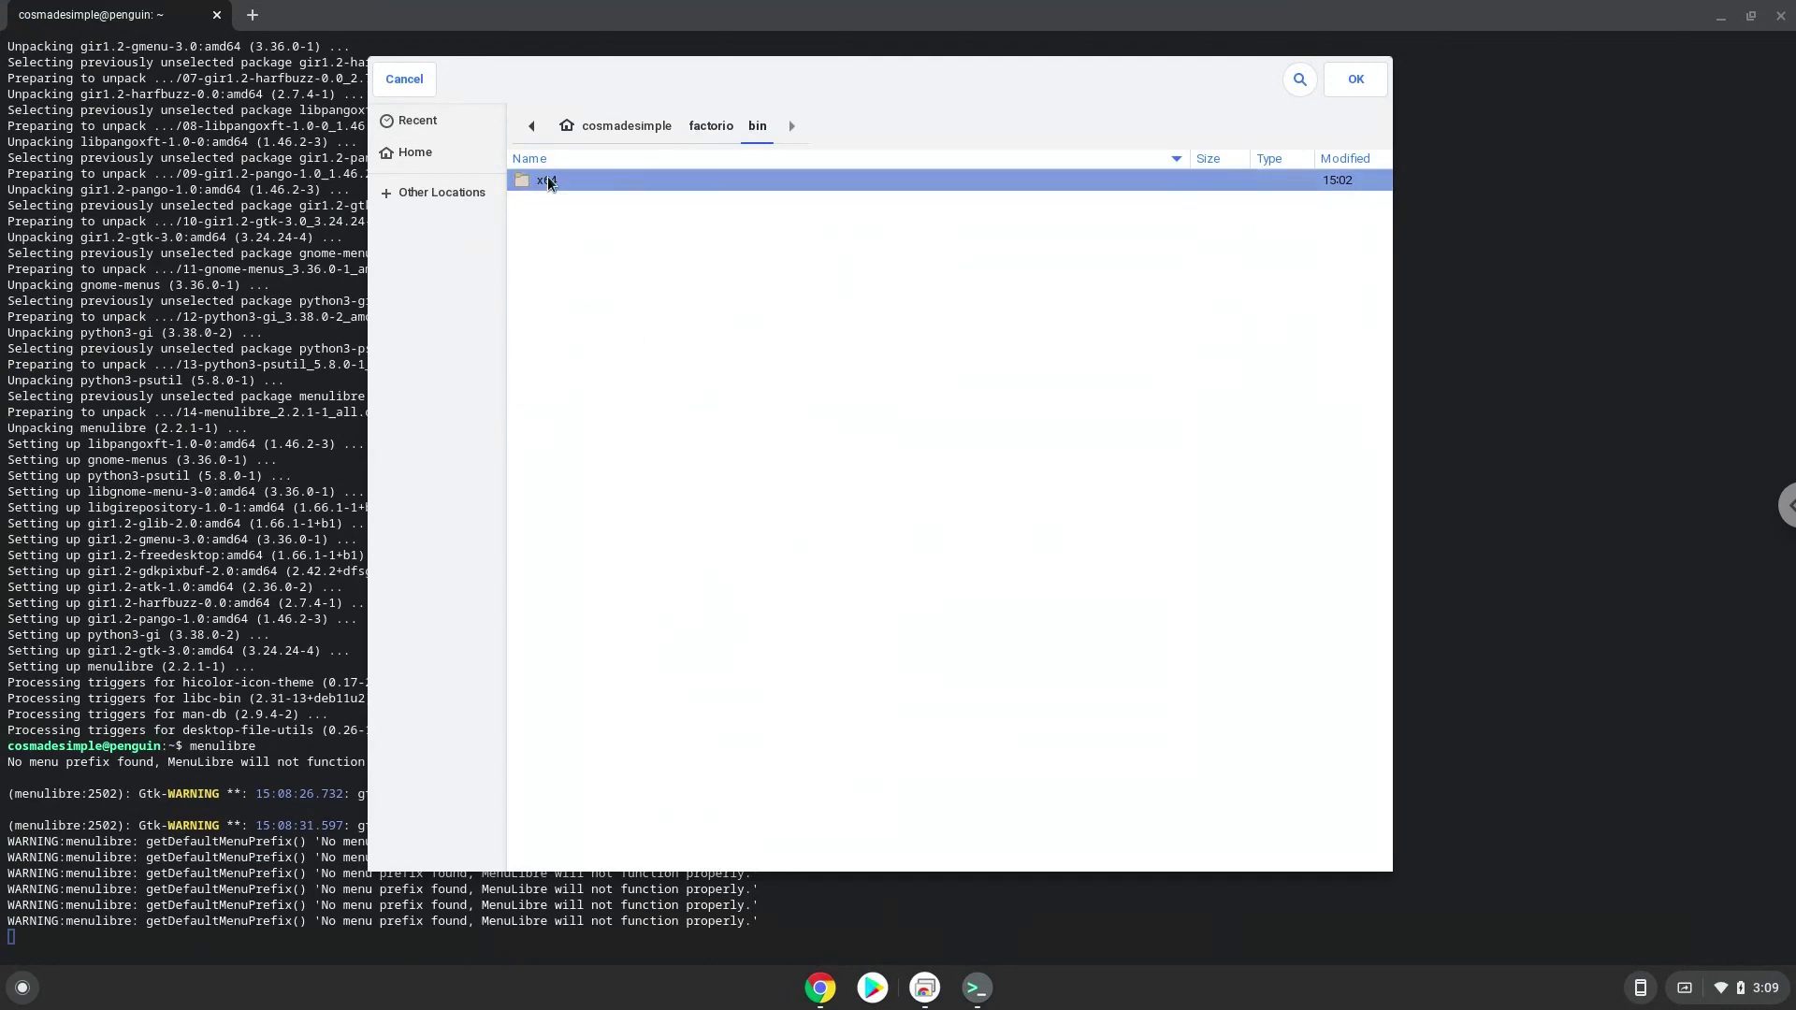
{"action": "double_click", "coordinate": [550, 183]}
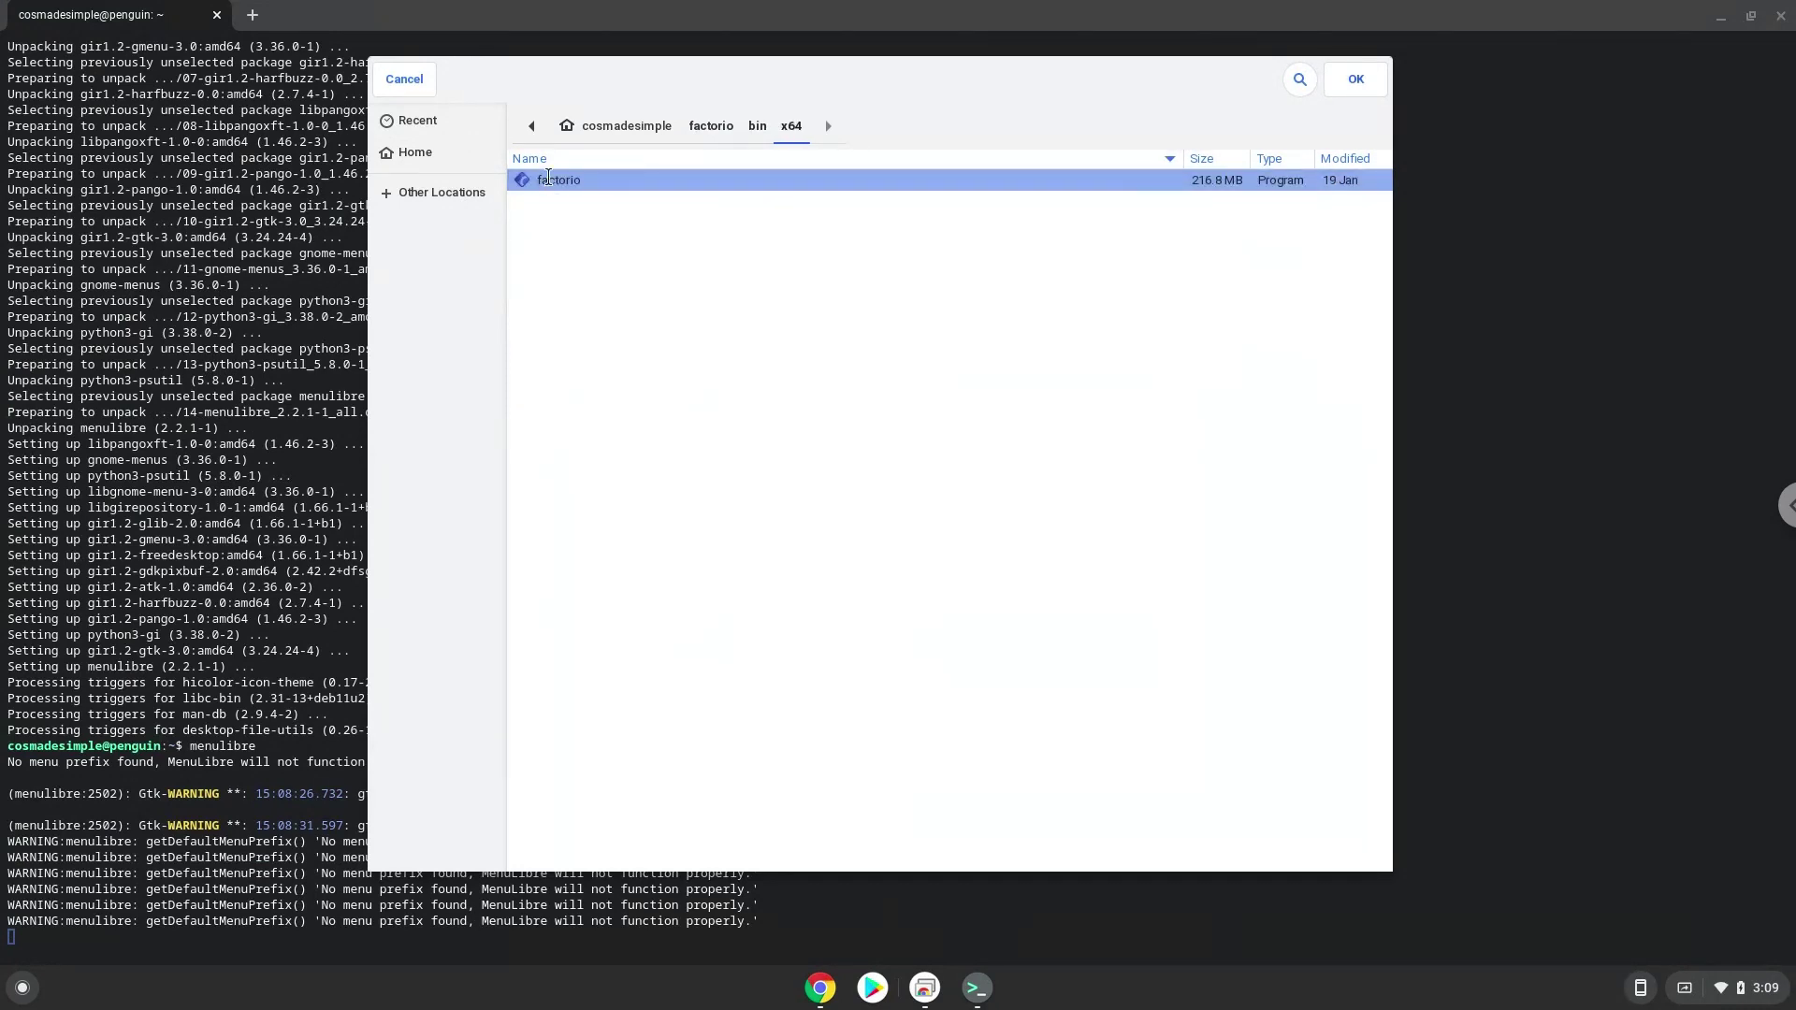
{"action": "double_click", "coordinate": [549, 182]}
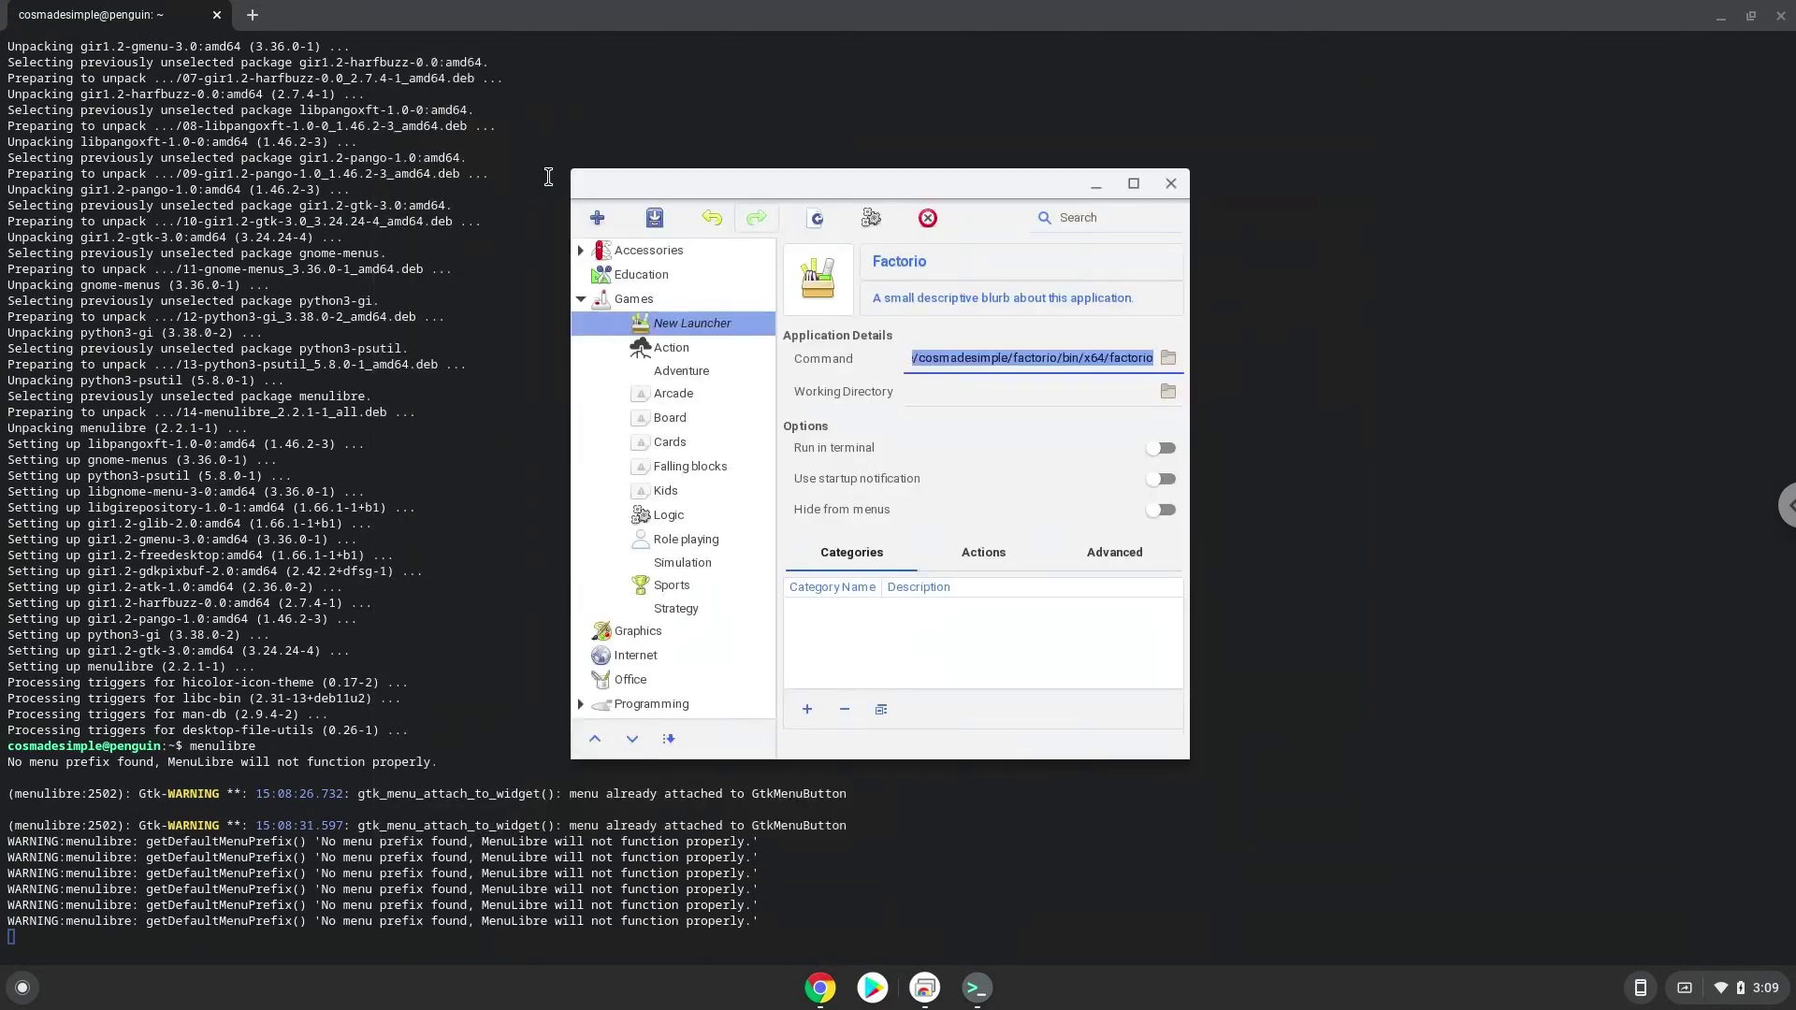
{"action": "left_click", "coordinate": [652, 221]}
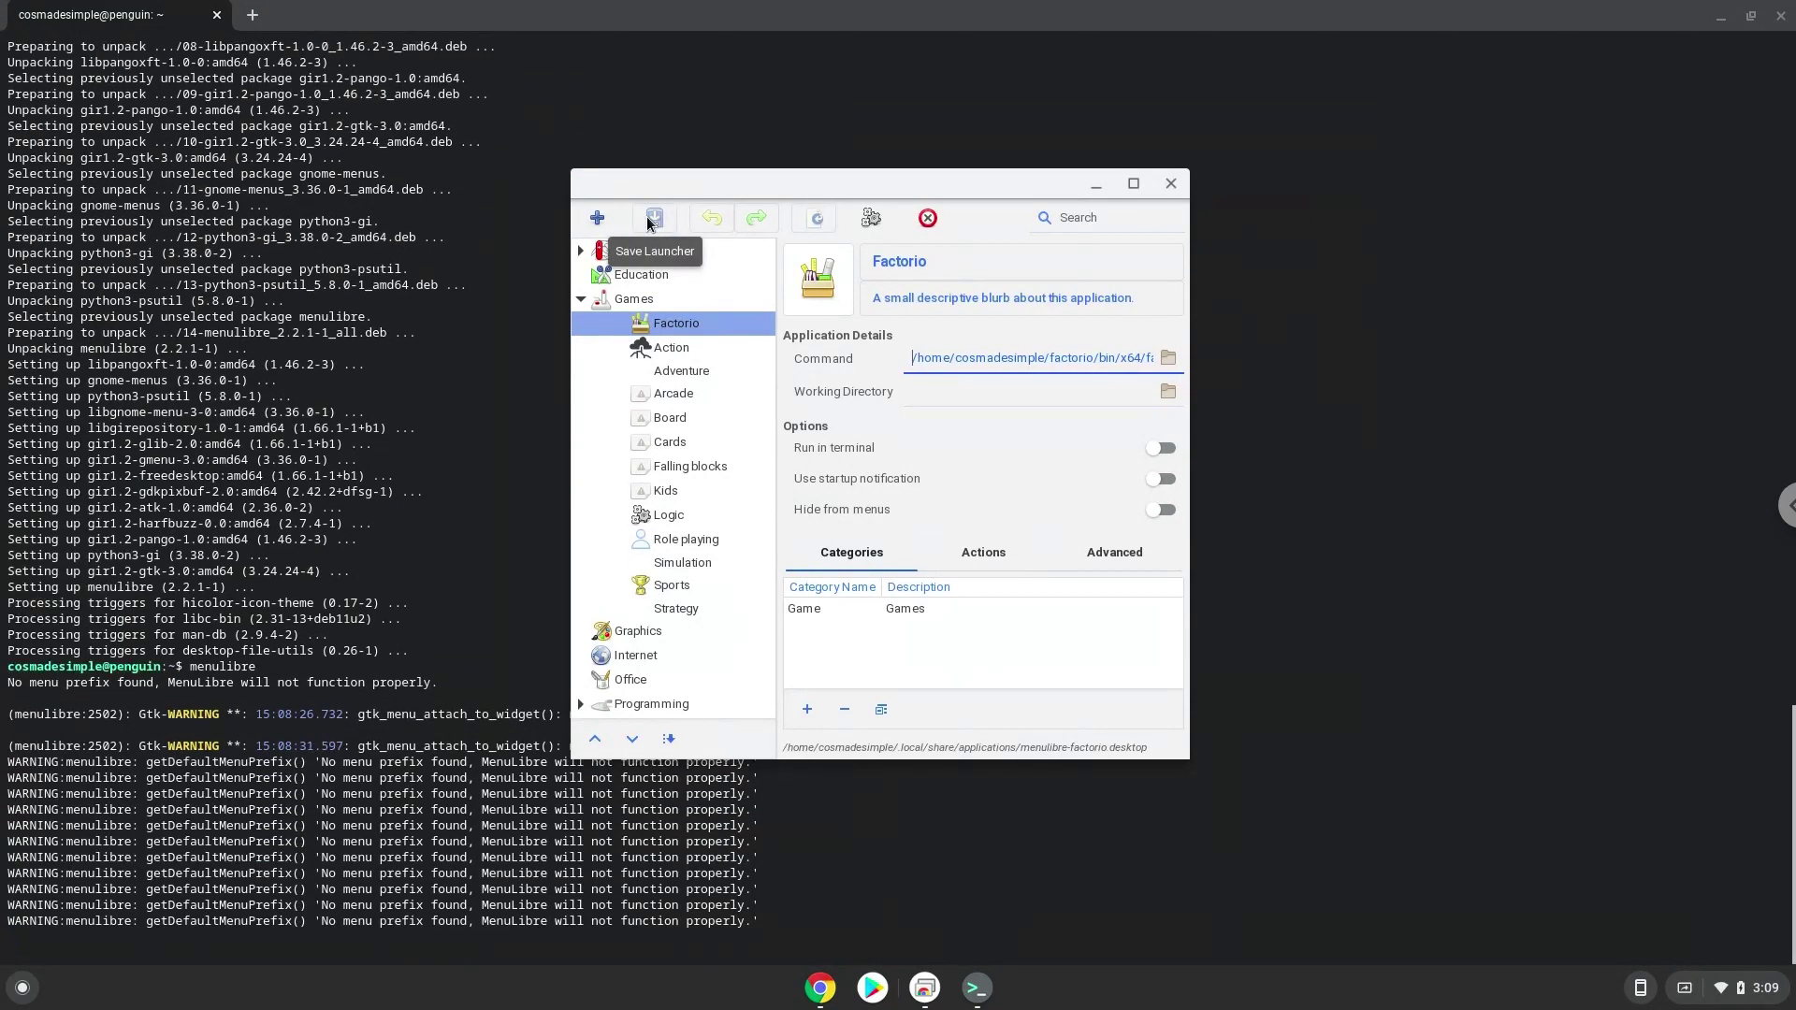
Step: Close MenuLibre and the Terminal, confirming Leave in the dialog
{"action": "left_click", "coordinate": [1169, 185]}
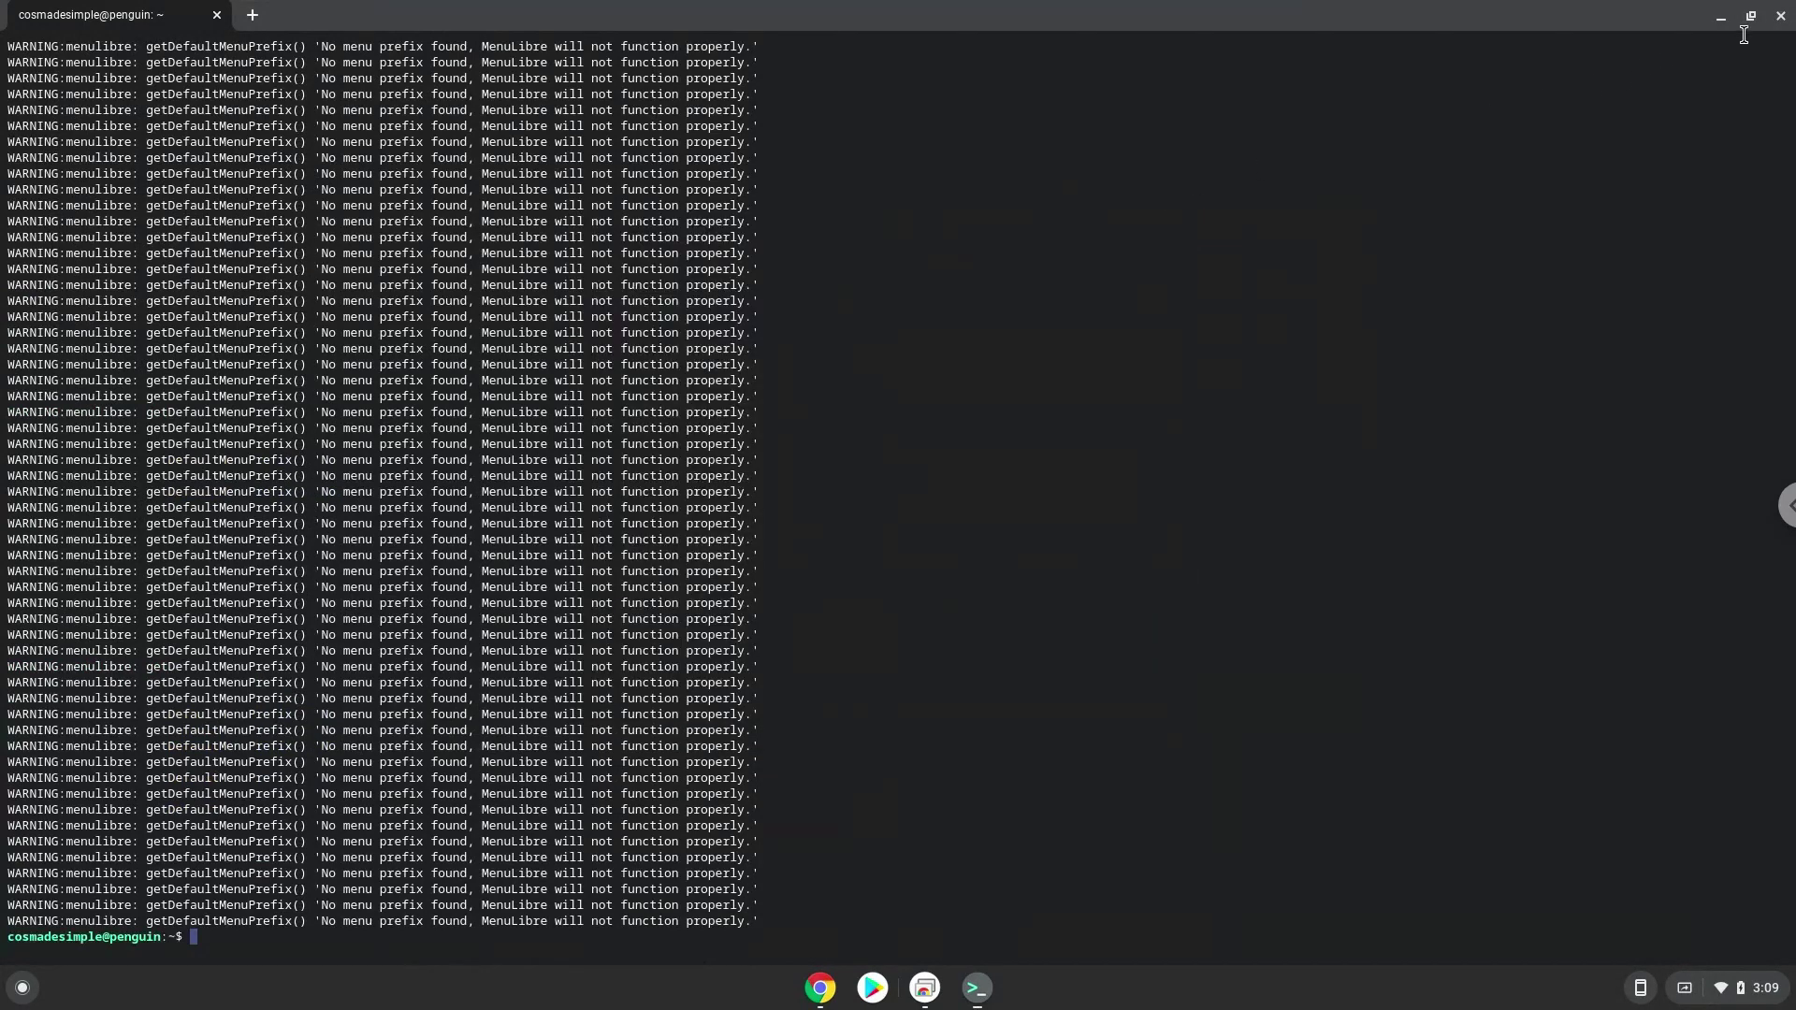
{"action": "left_click", "coordinate": [1779, 15]}
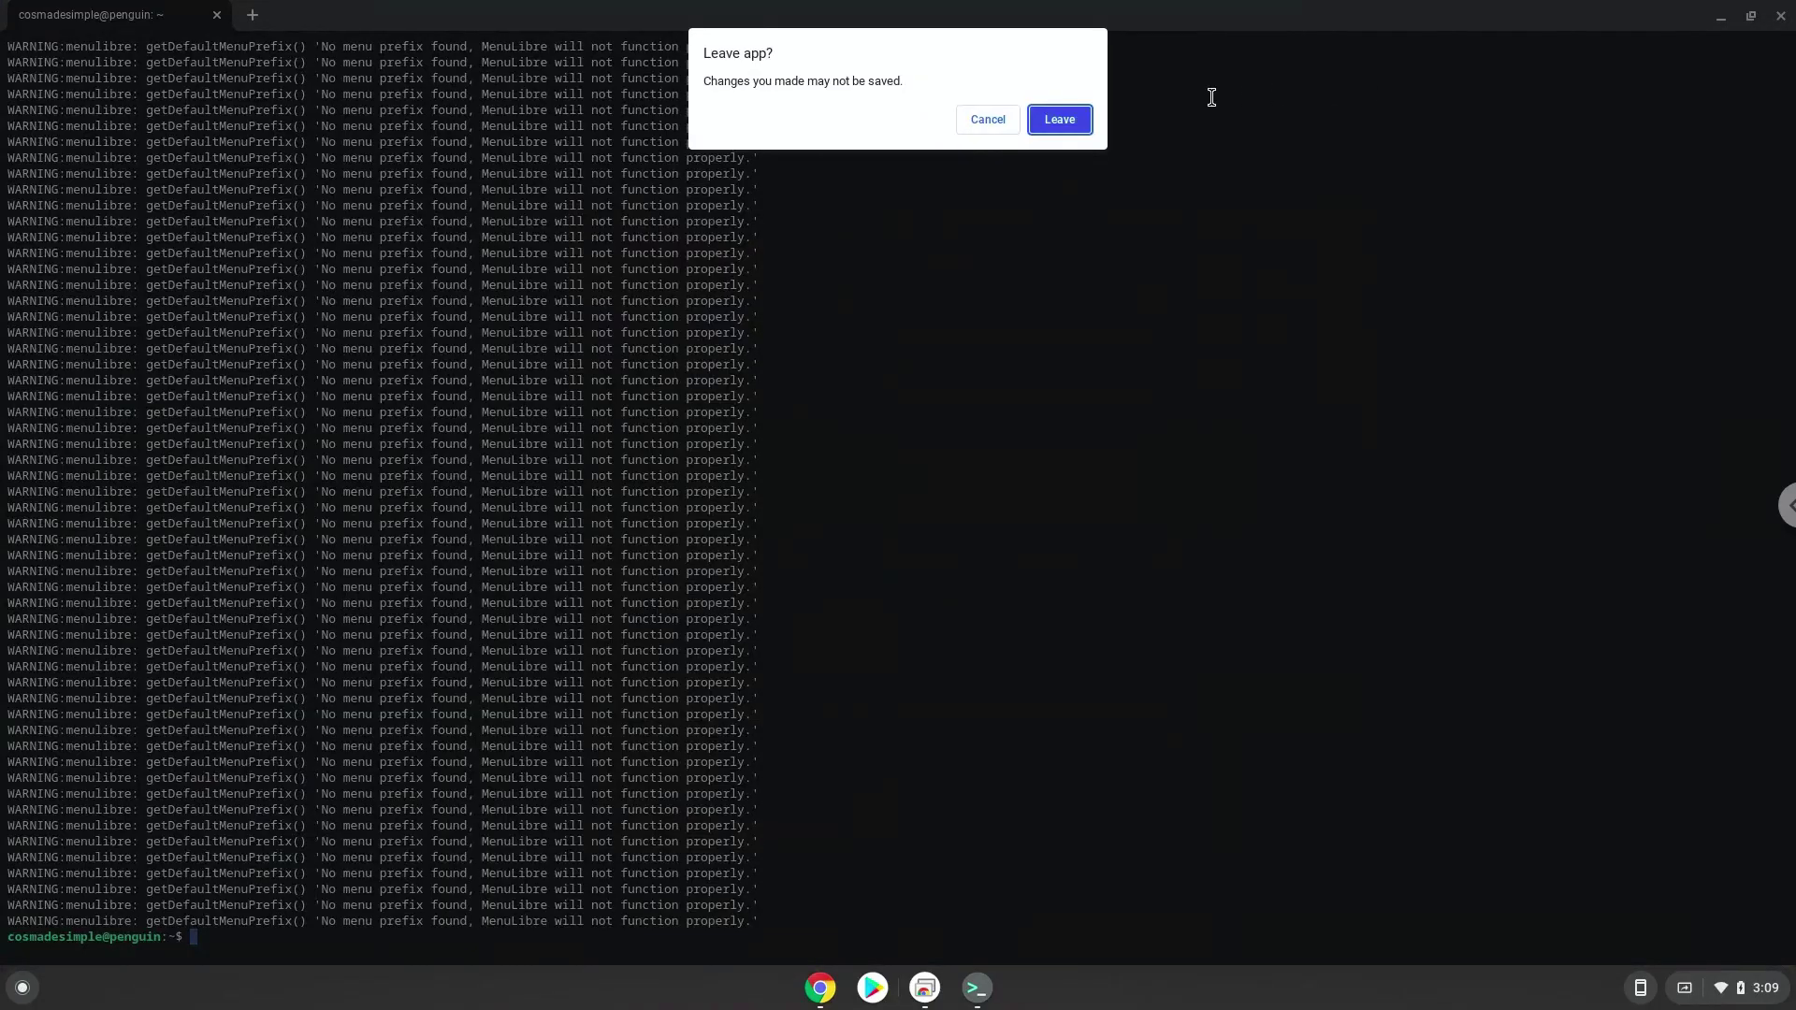
{"action": "left_click", "coordinate": [1083, 112]}
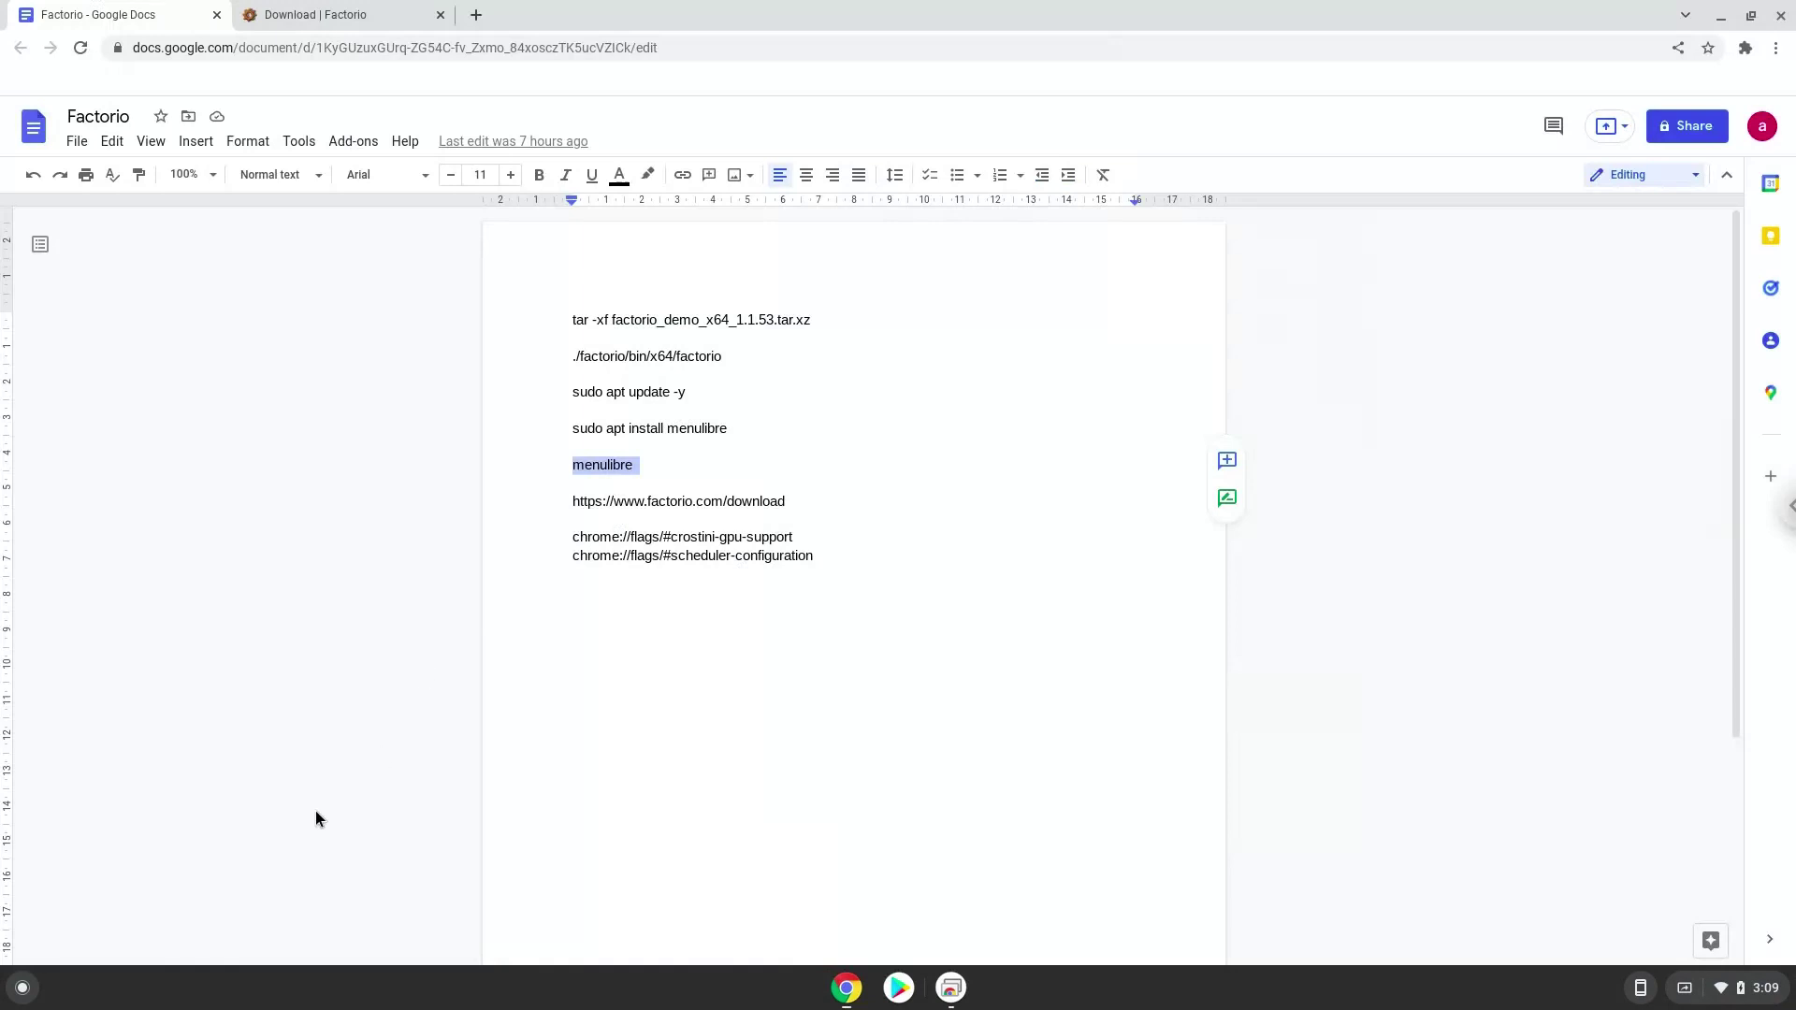
Step: Launch Factorio from the launcher's Linux apps folder and start a new single-player game
{"action": "left_click", "coordinate": [24, 987]}
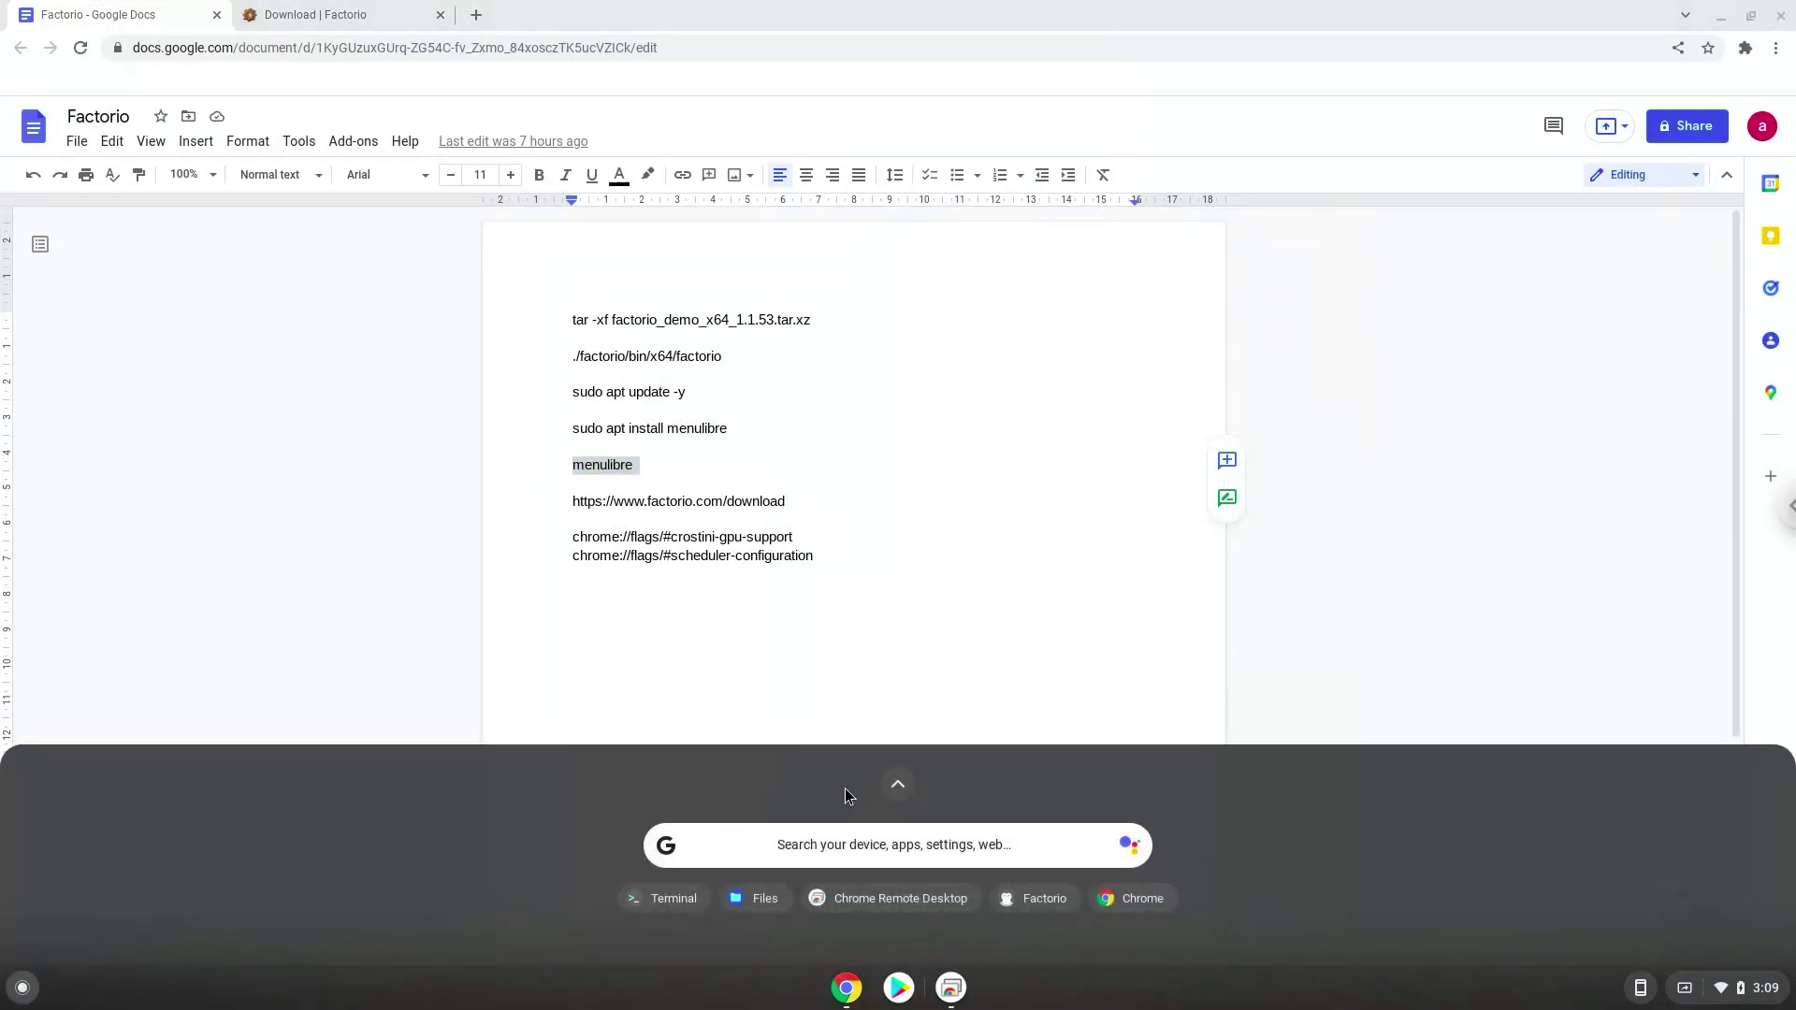
{"action": "left_click", "coordinate": [894, 782]}
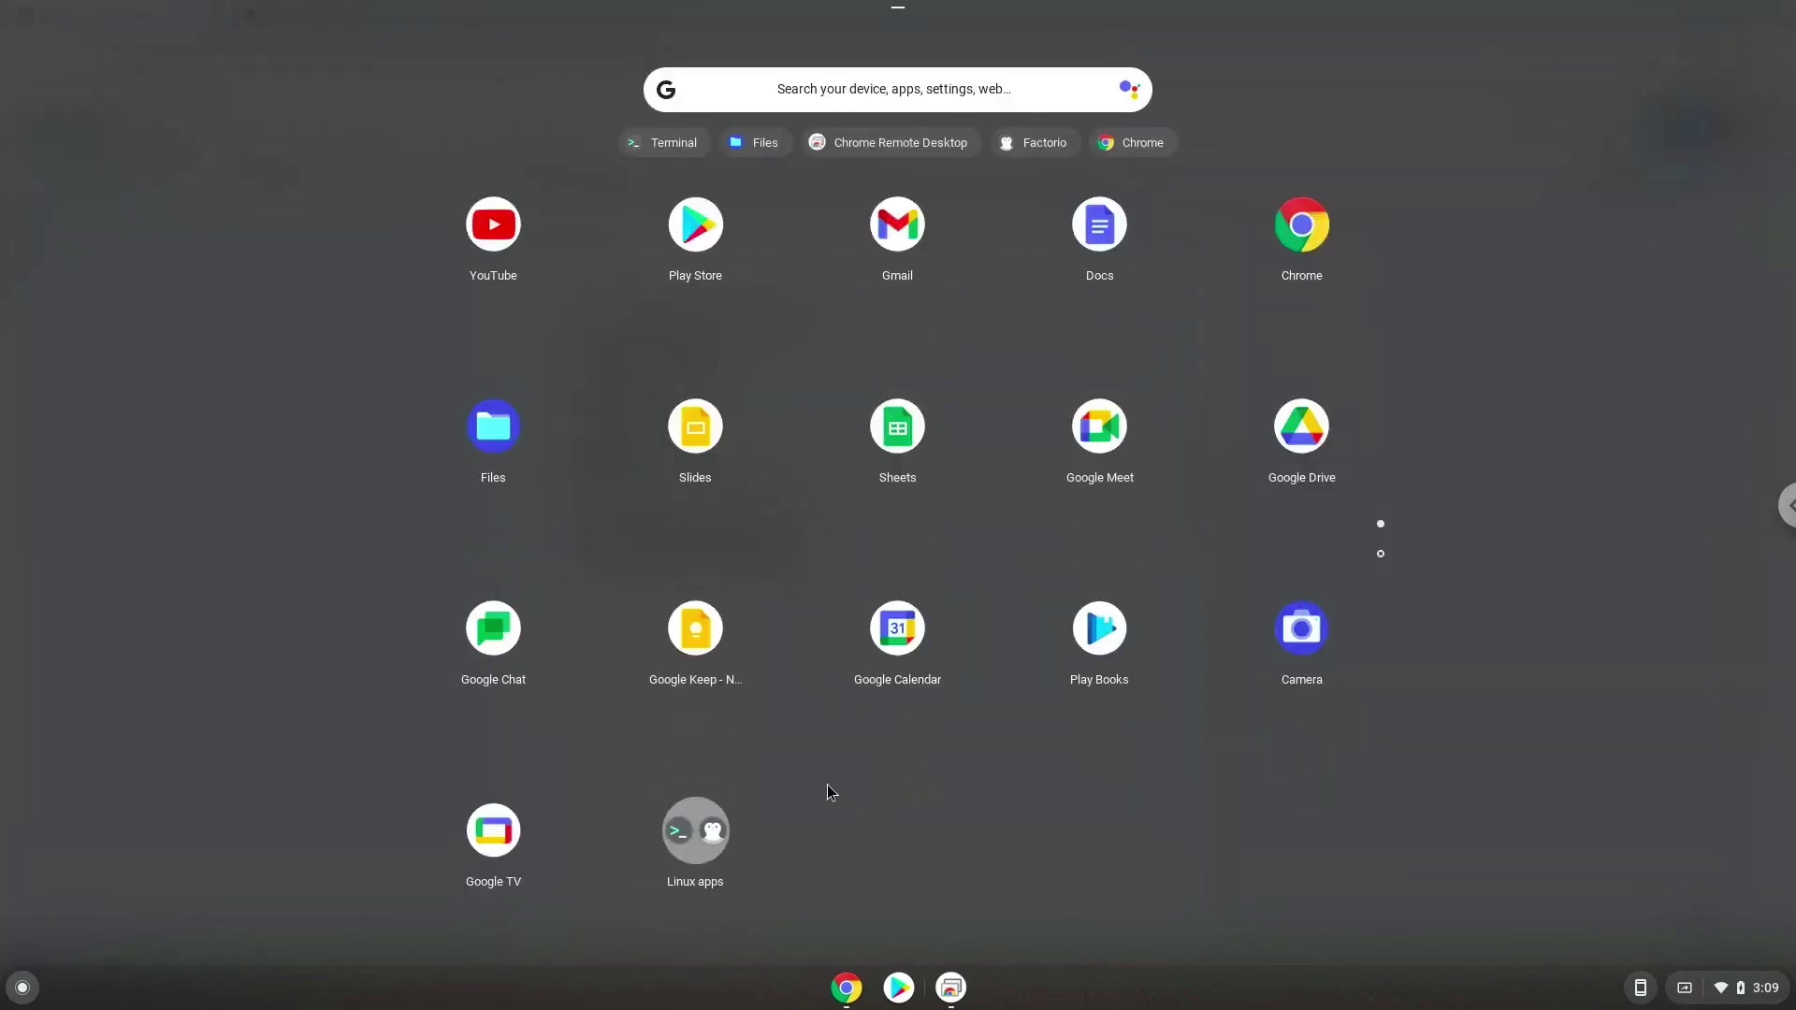
{"action": "left_click", "coordinate": [715, 827]}
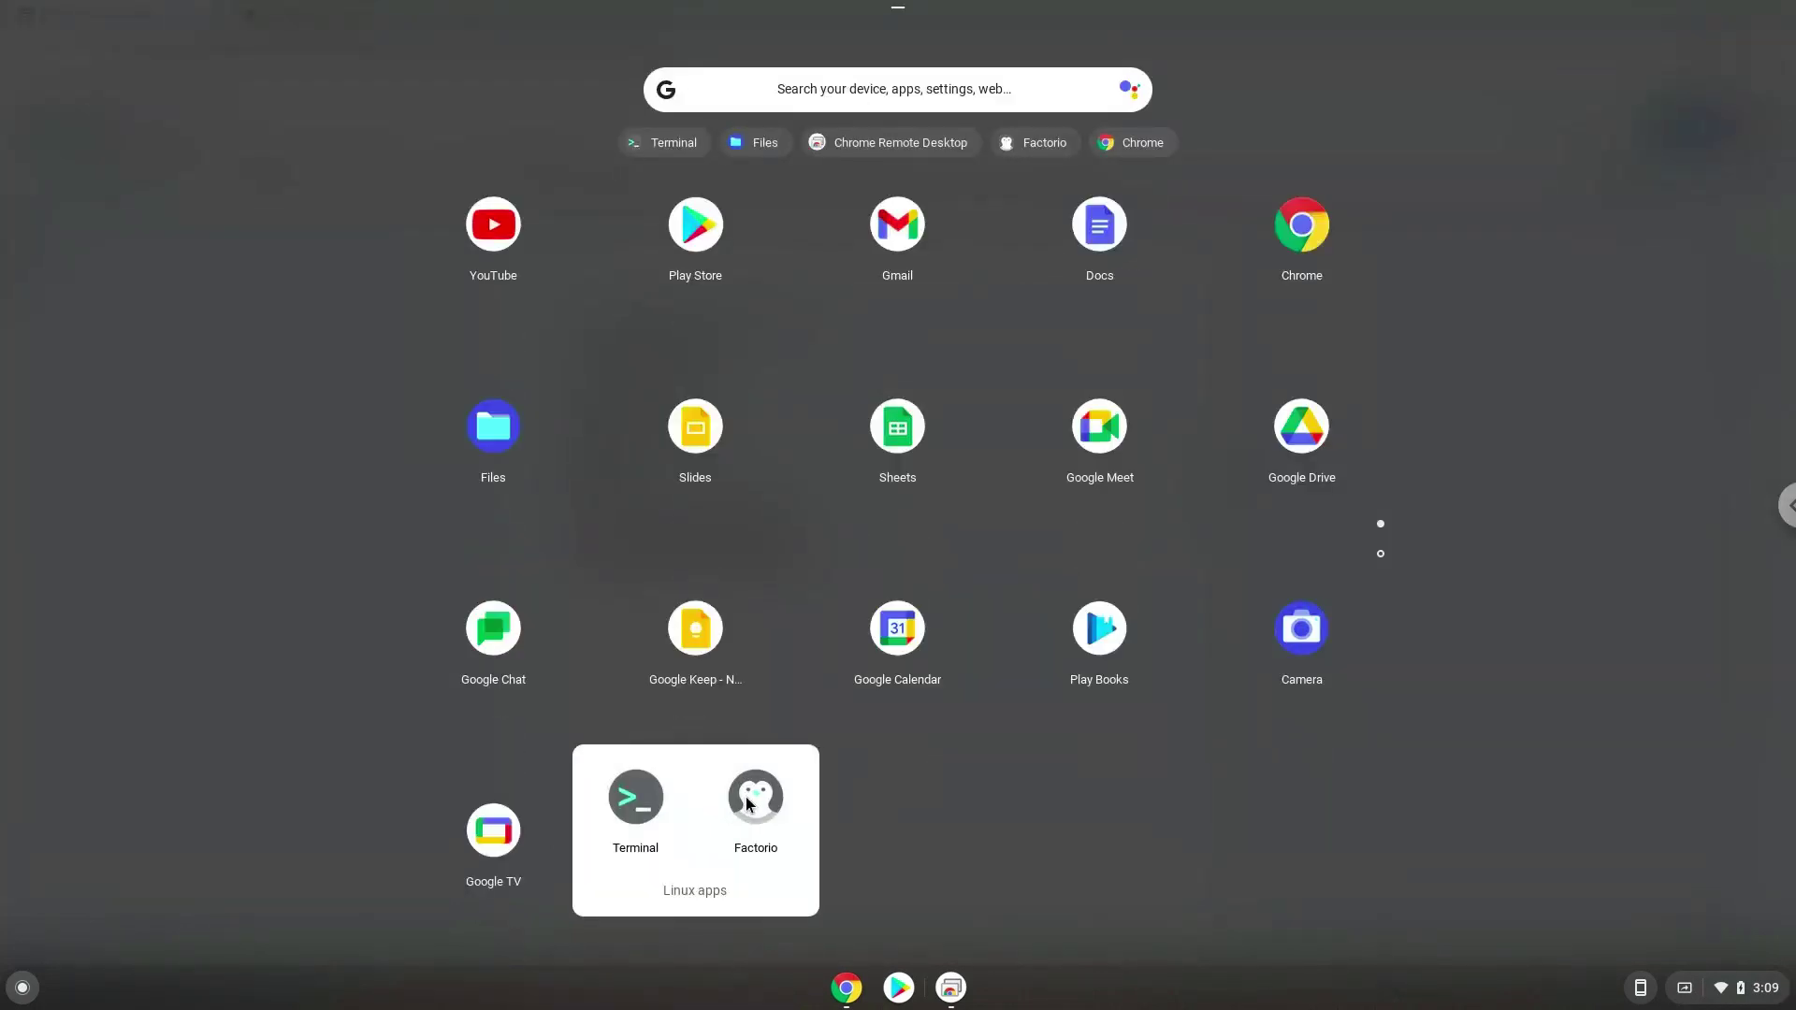
{"action": "left_click", "coordinate": [747, 803]}
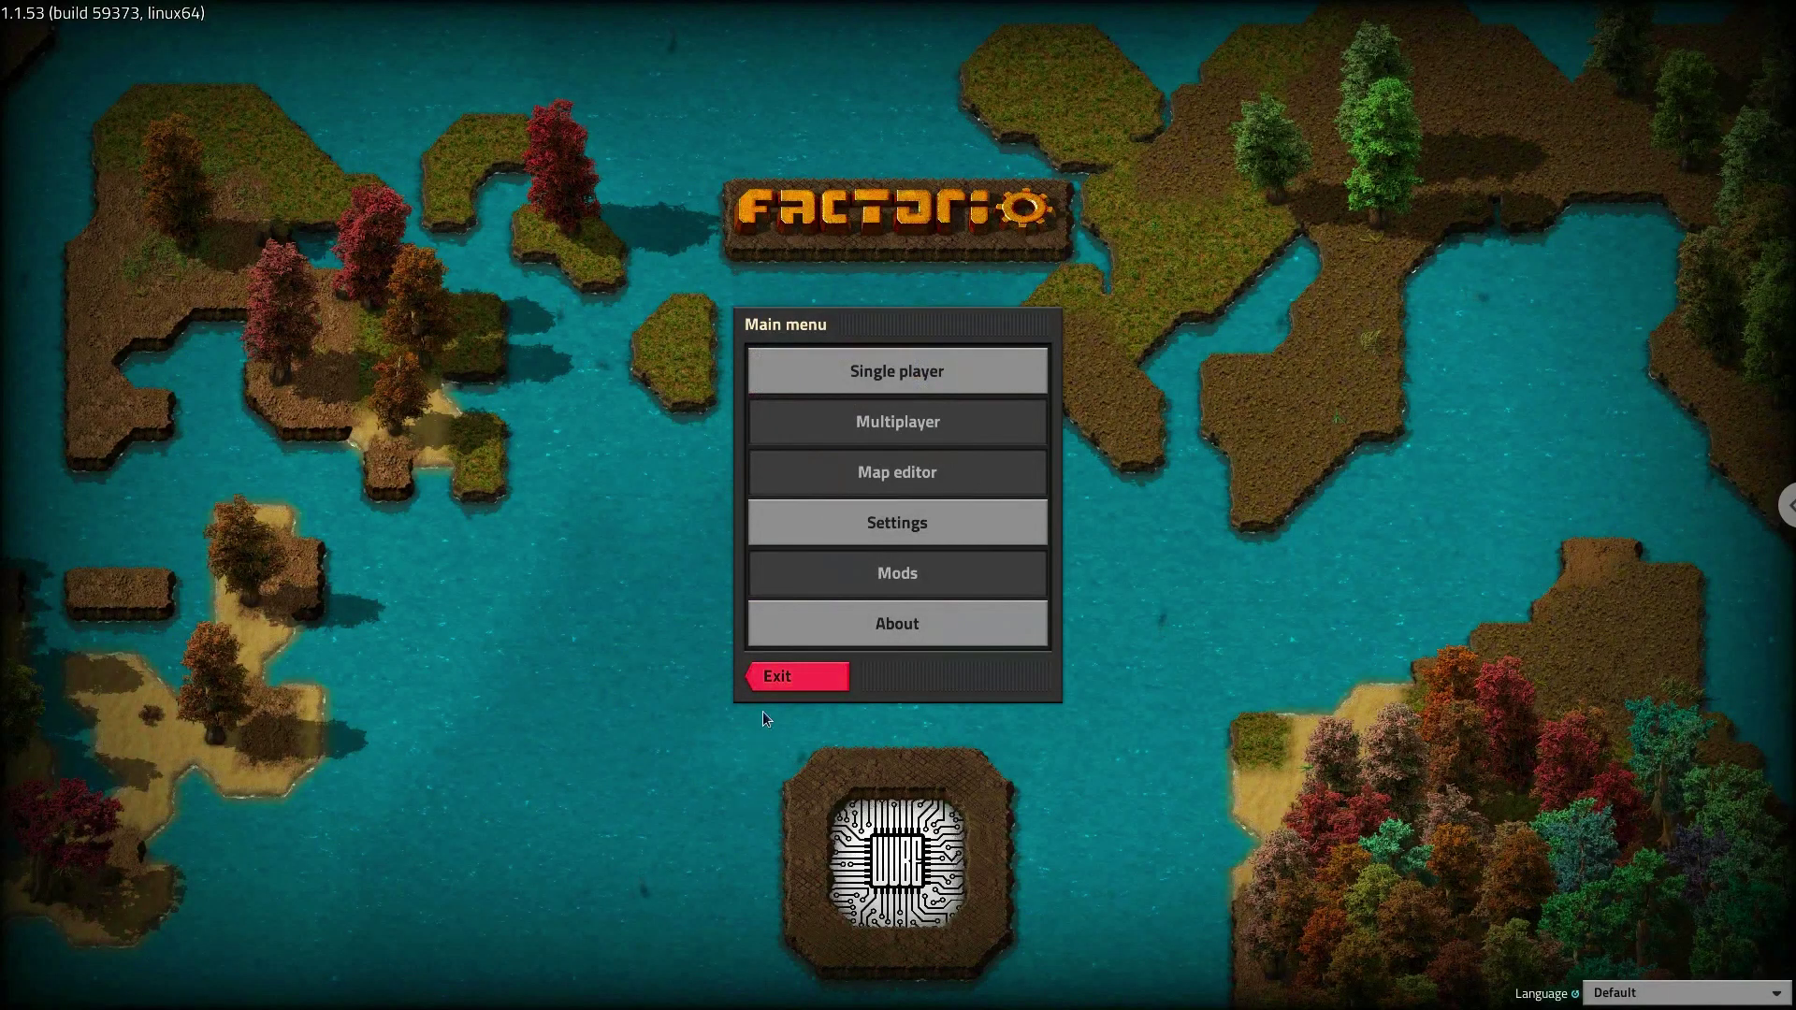
{"action": "left_click", "coordinate": [794, 372]}
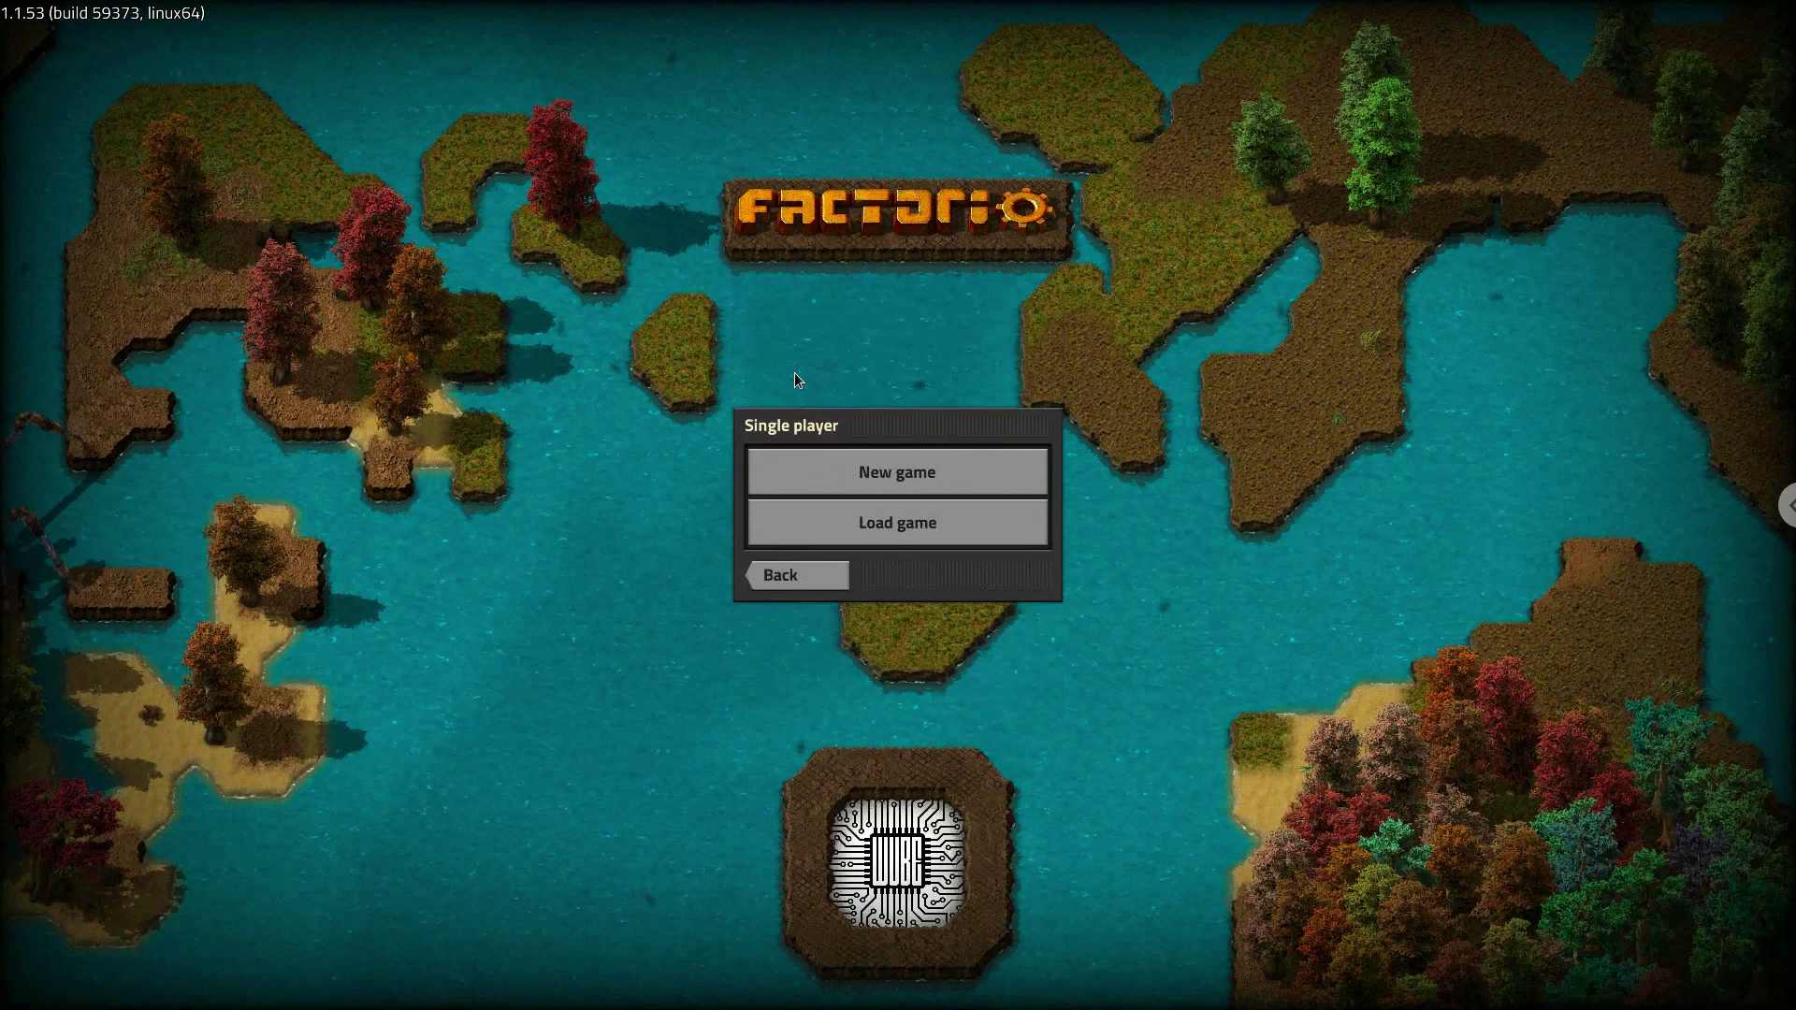
{"action": "left_click", "coordinate": [824, 471]}
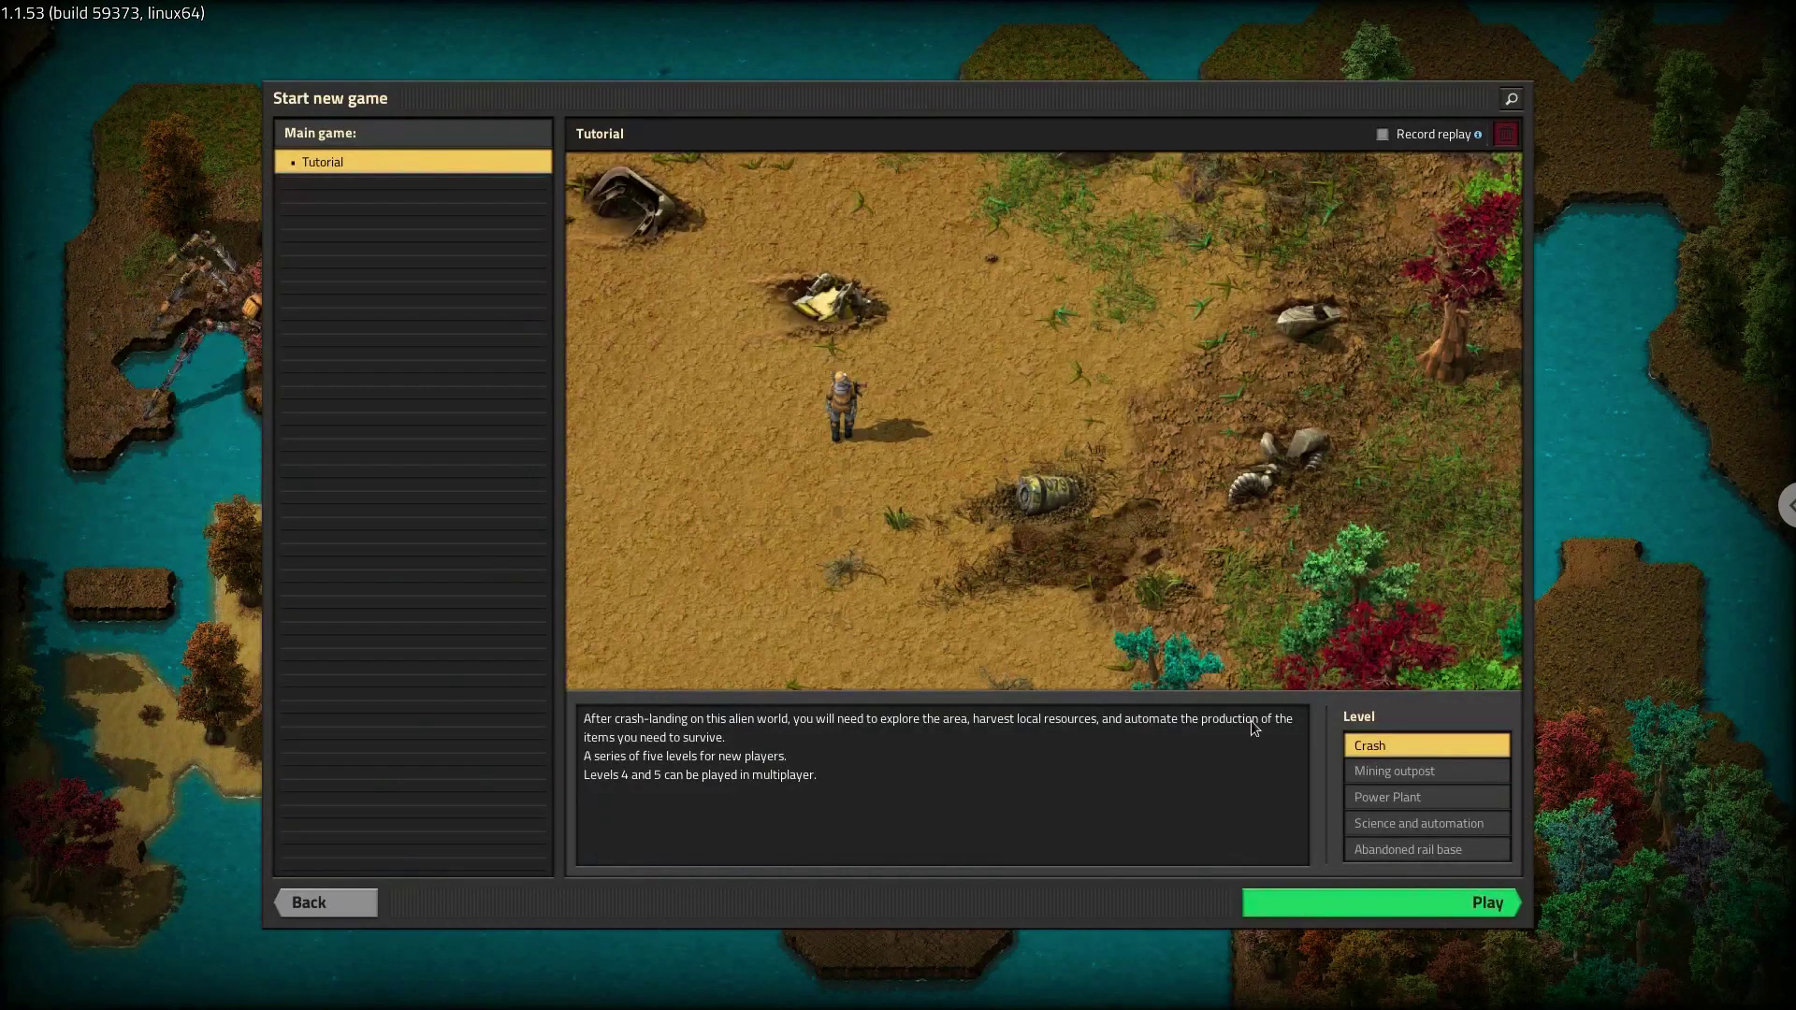